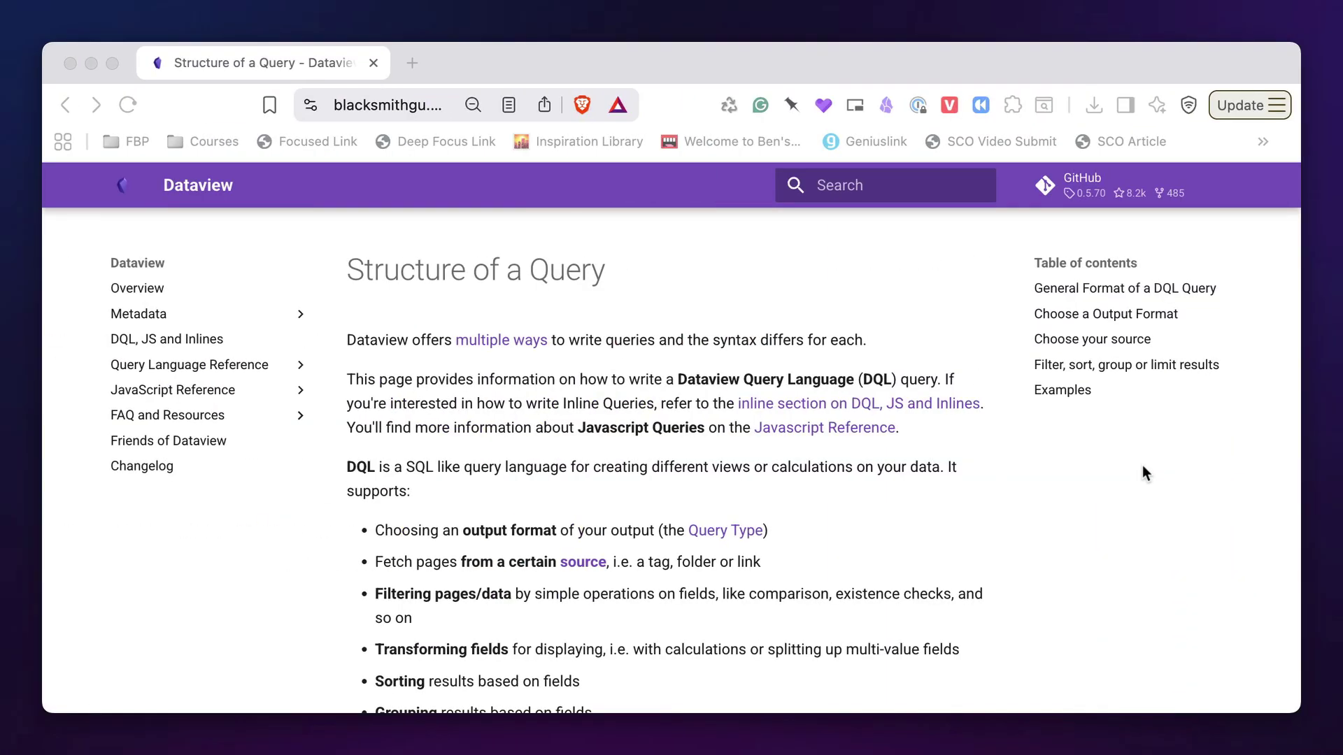
# - Read the Structure of a Query page in the Dataview documentation through to the general format of a DQL query
pyautogui.scroll(-5, 1142, 466)
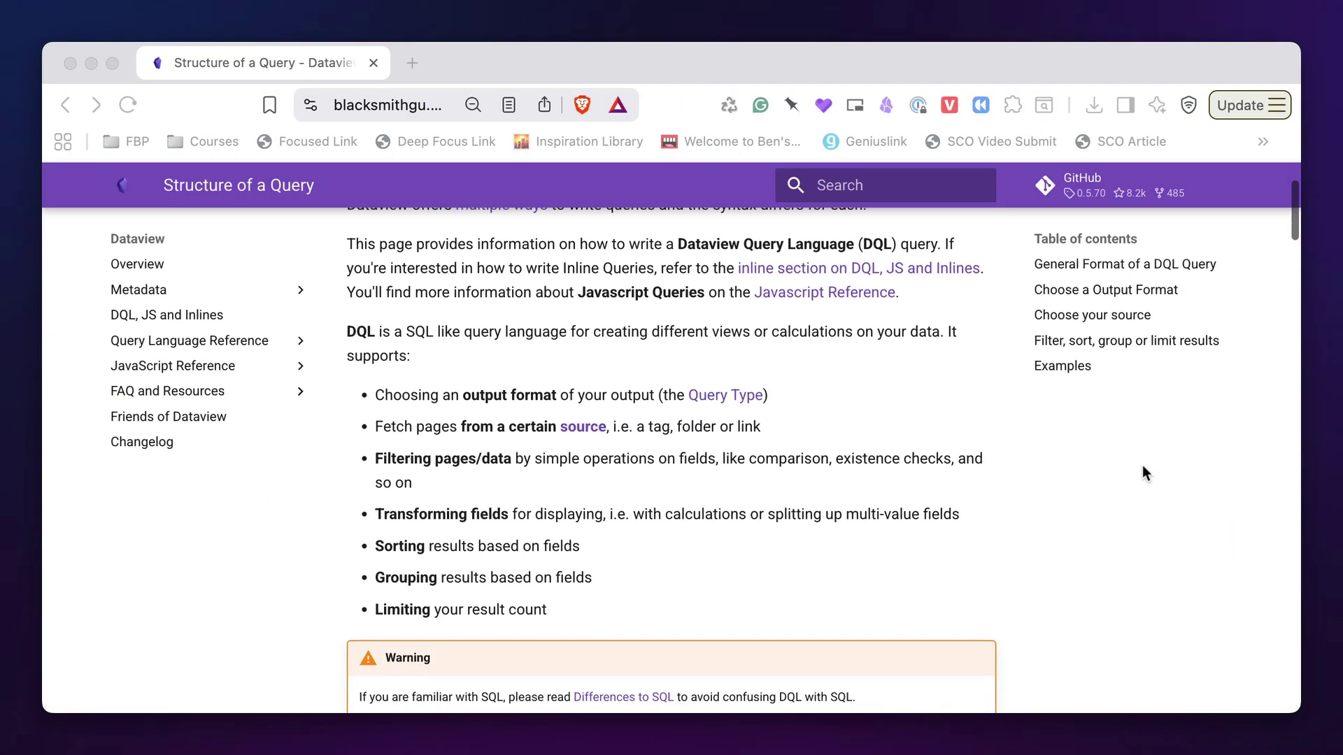
pyautogui.scroll(-4, 1142, 467)
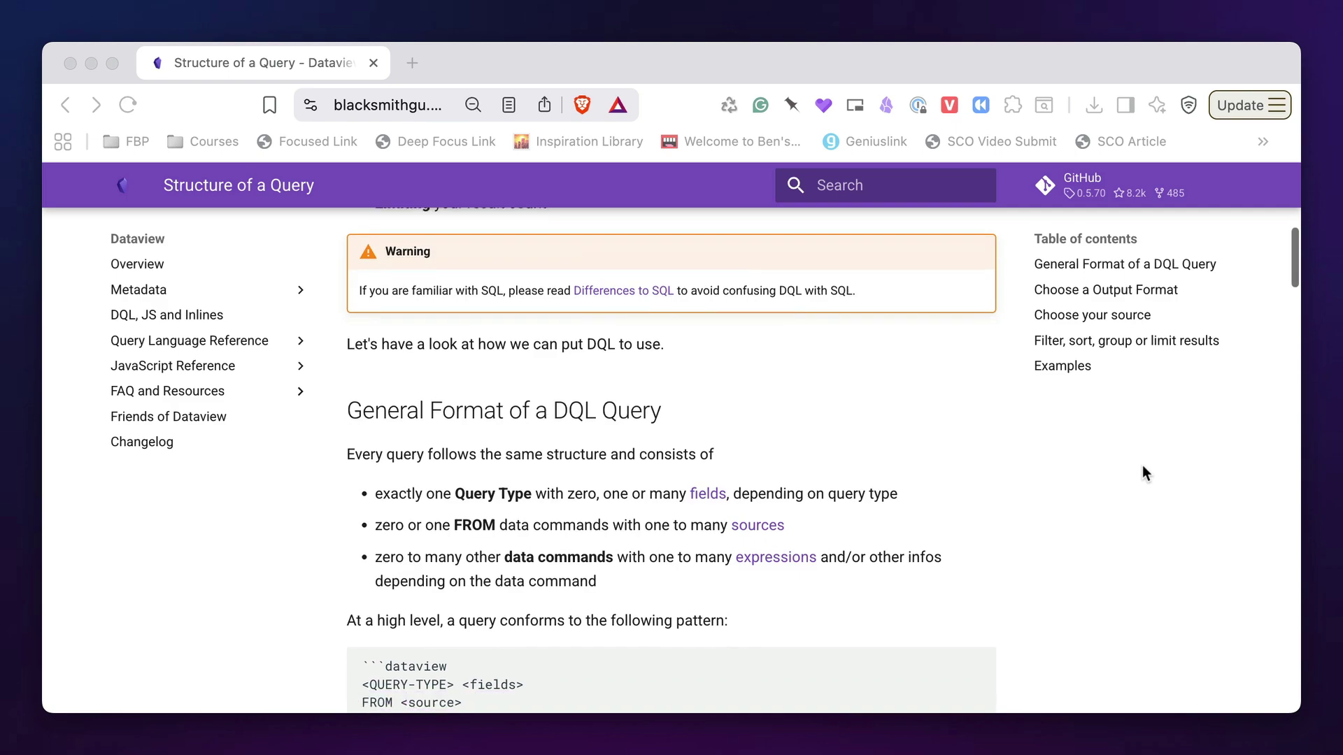
pyautogui.scroll(-2, 1142, 474)
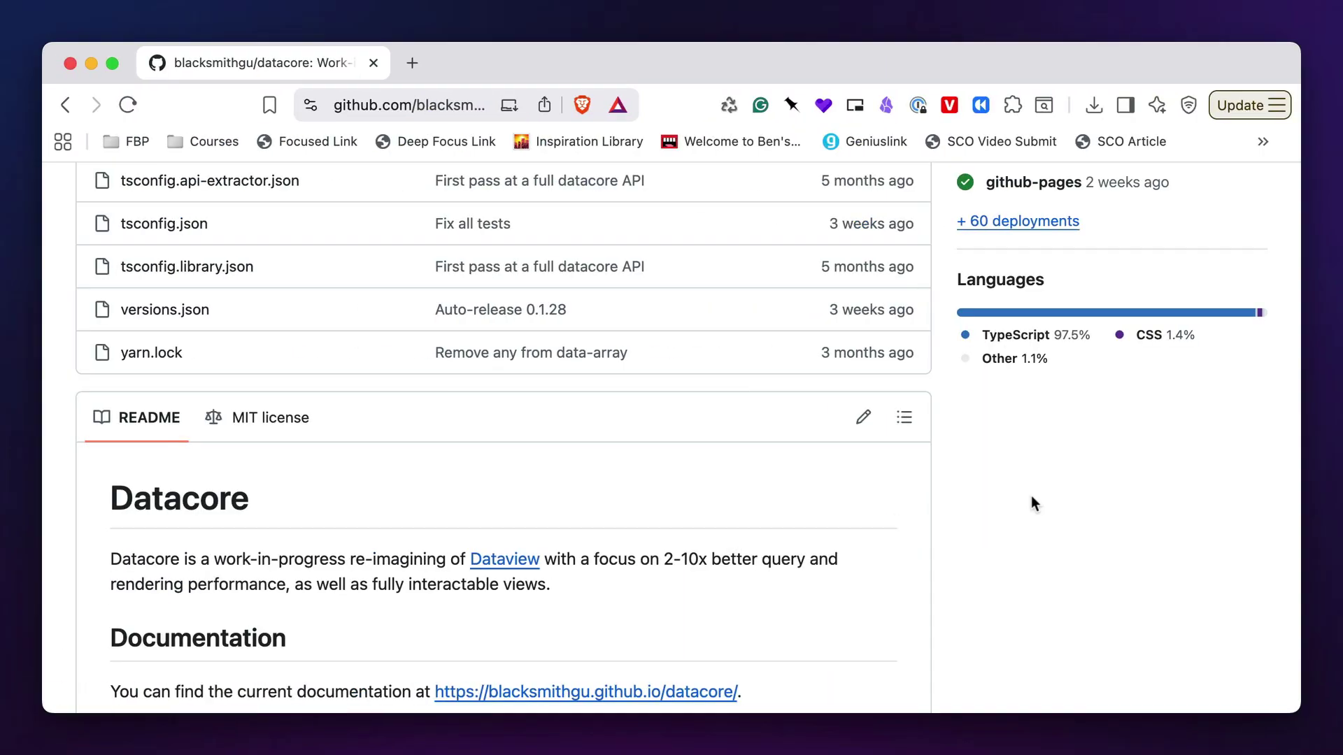
# - Read the Datacore README on GitHub, including the section on its differences from Dataview
pyautogui.scroll(-5, 1032, 498)
pyautogui.scroll(-5, 1032, 498)
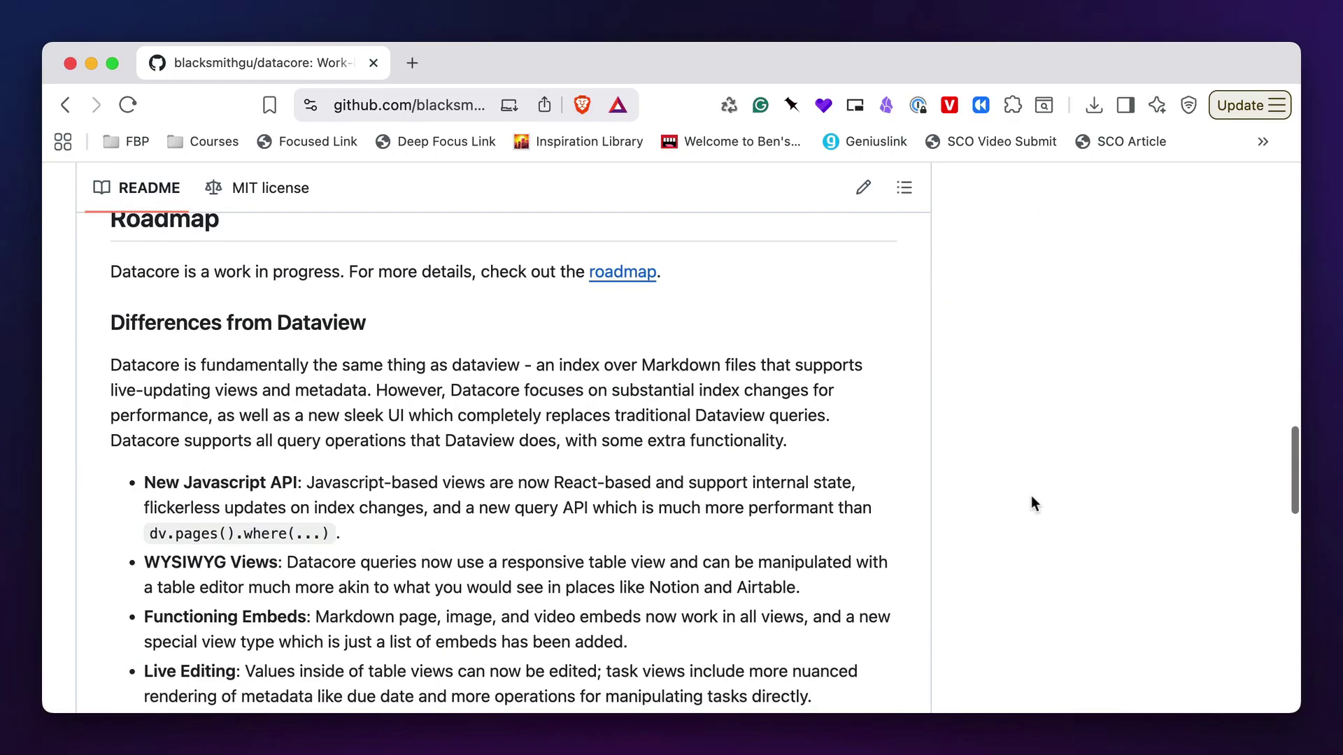
pyautogui.scroll(-5, 1031, 498)
pyautogui.scroll(-6, 1030, 497)
pyautogui.scroll(-3, 1029, 495)
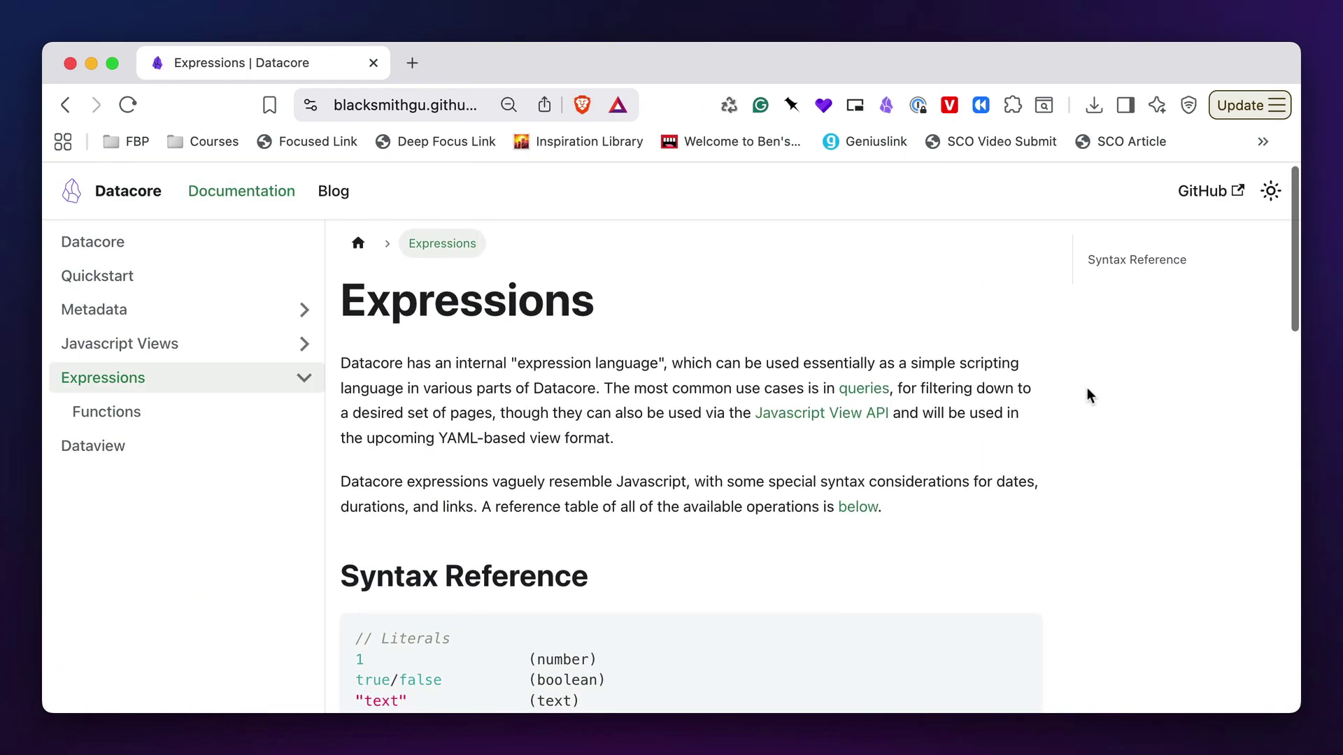
# - Read through the Syntax Reference on the Expressions page of the Datacore documentation
pyautogui.scroll(-5, 1087, 389)
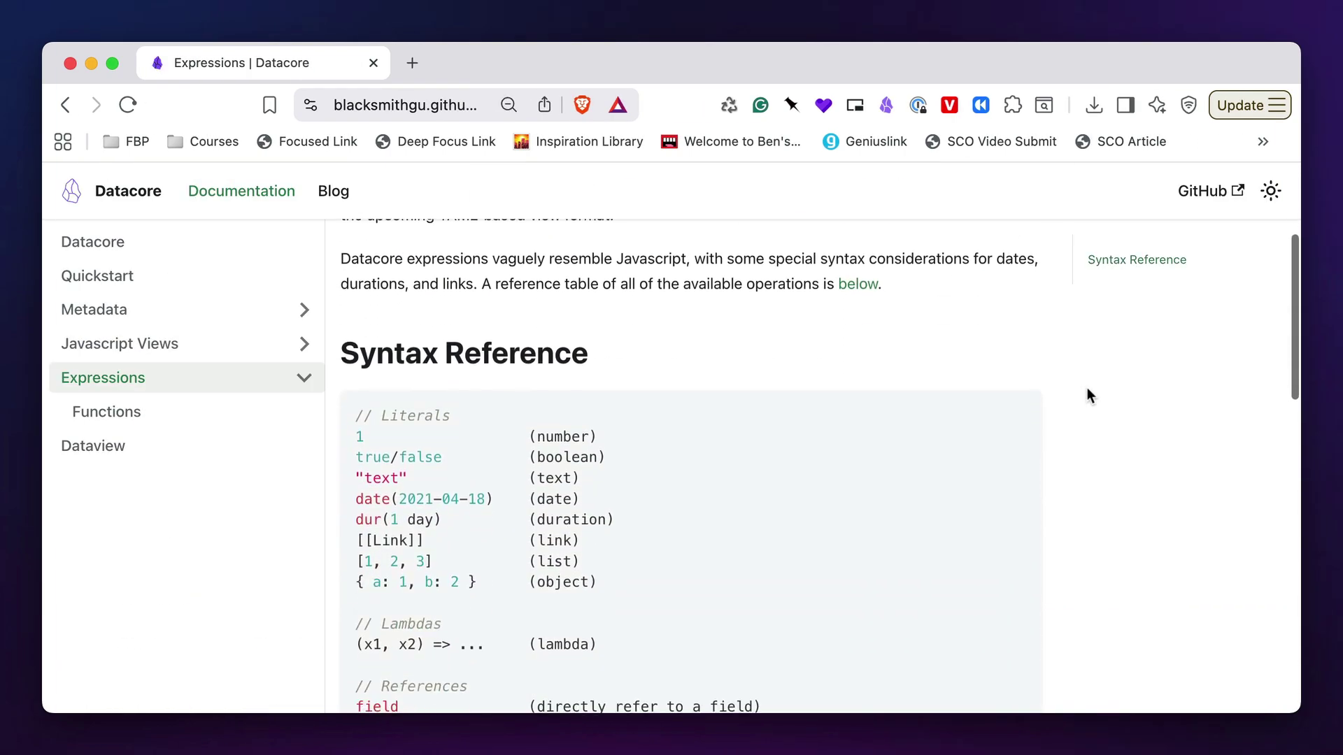
pyautogui.scroll(-3, 1088, 392)
pyautogui.scroll(-4, 1087, 391)
pyautogui.scroll(-4, 1086, 387)
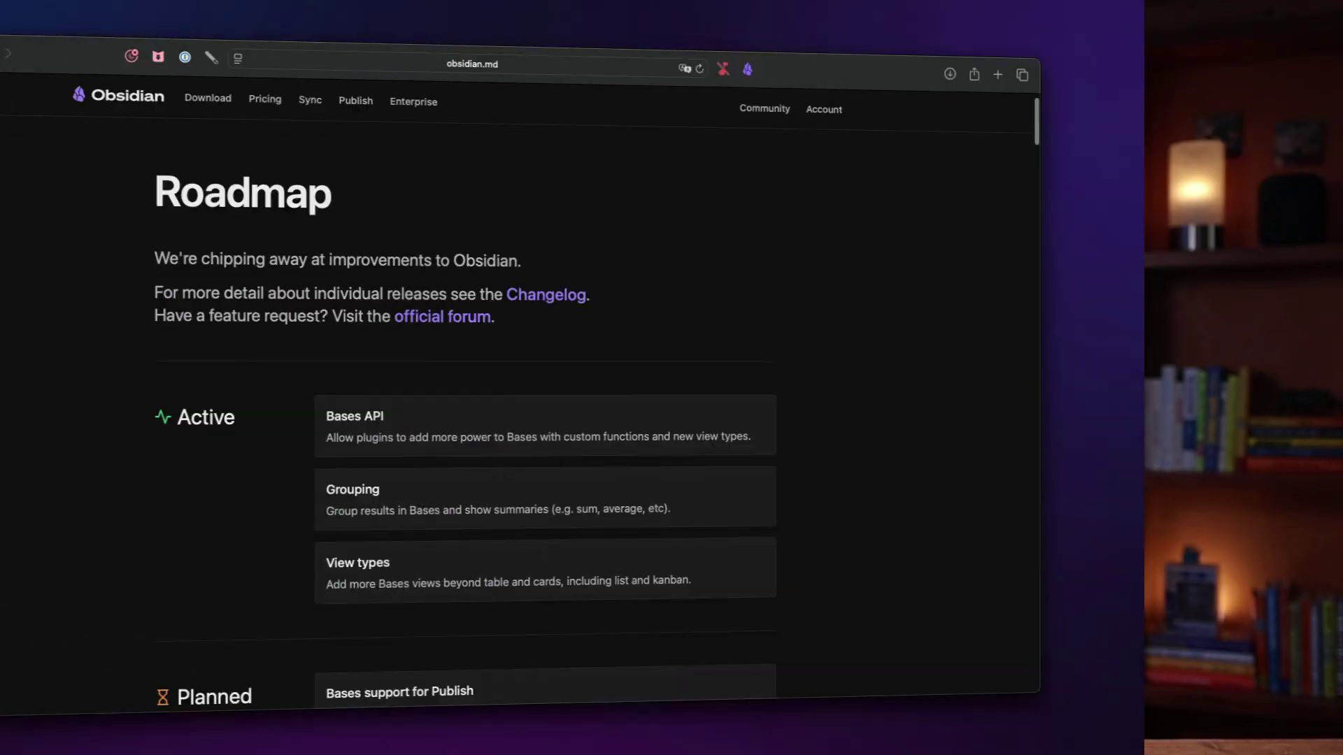
# - Review the active and planned items on the Obsidian roadmap page
pyautogui.scroll(-4, 745, 419)
pyautogui.scroll(-3, 746, 419)
pyautogui.scroll(-1, 745, 419)
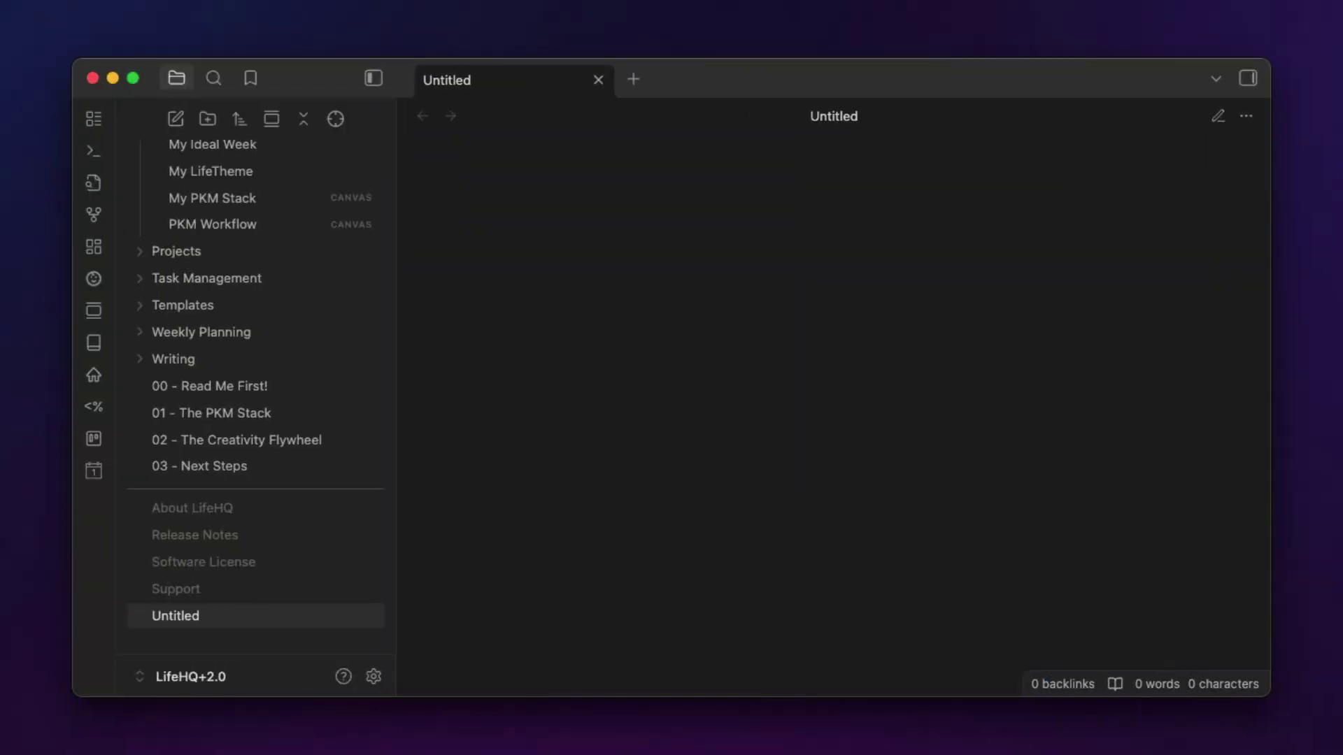
# - Create a new base in the LifeHQ+2.0 vault
pyautogui.press('super+p')
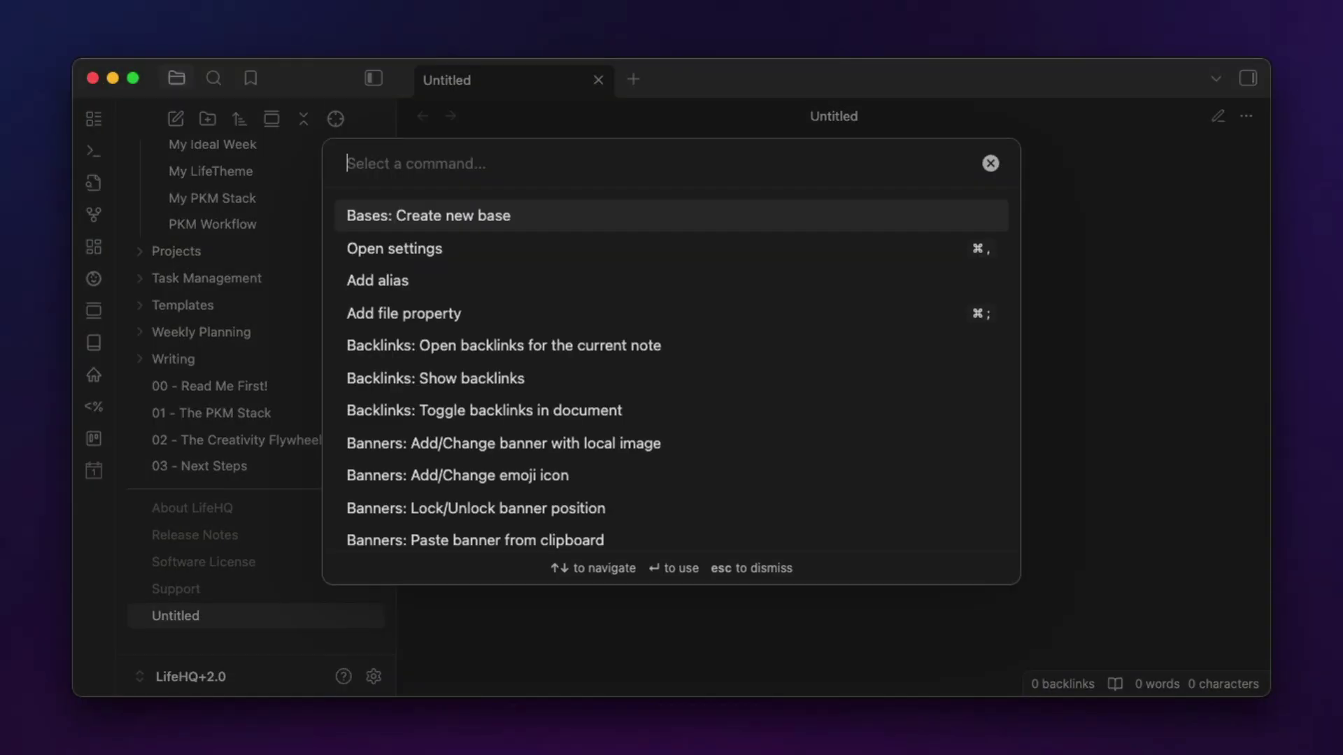
pyautogui.press('Return')
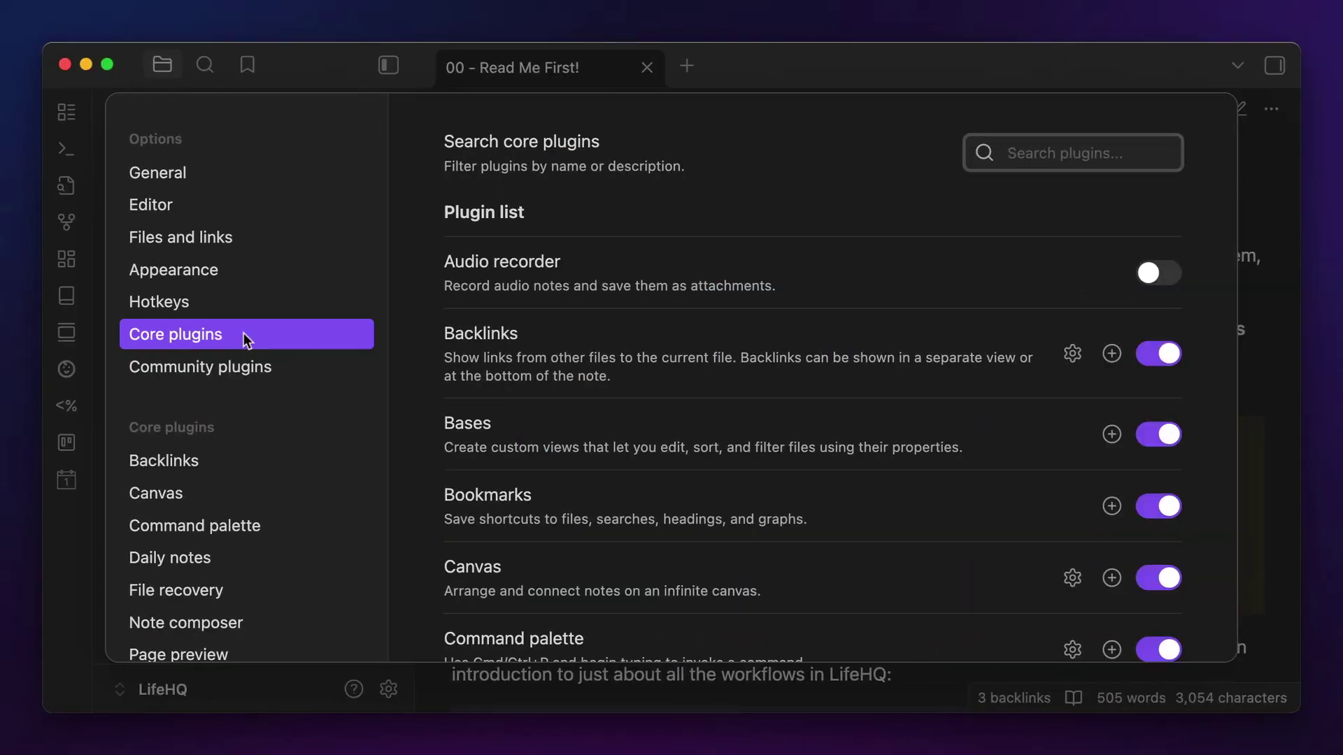
# - Look through the list of core plugins in the vault settings
pyautogui.scroll(-15, 471, 446)
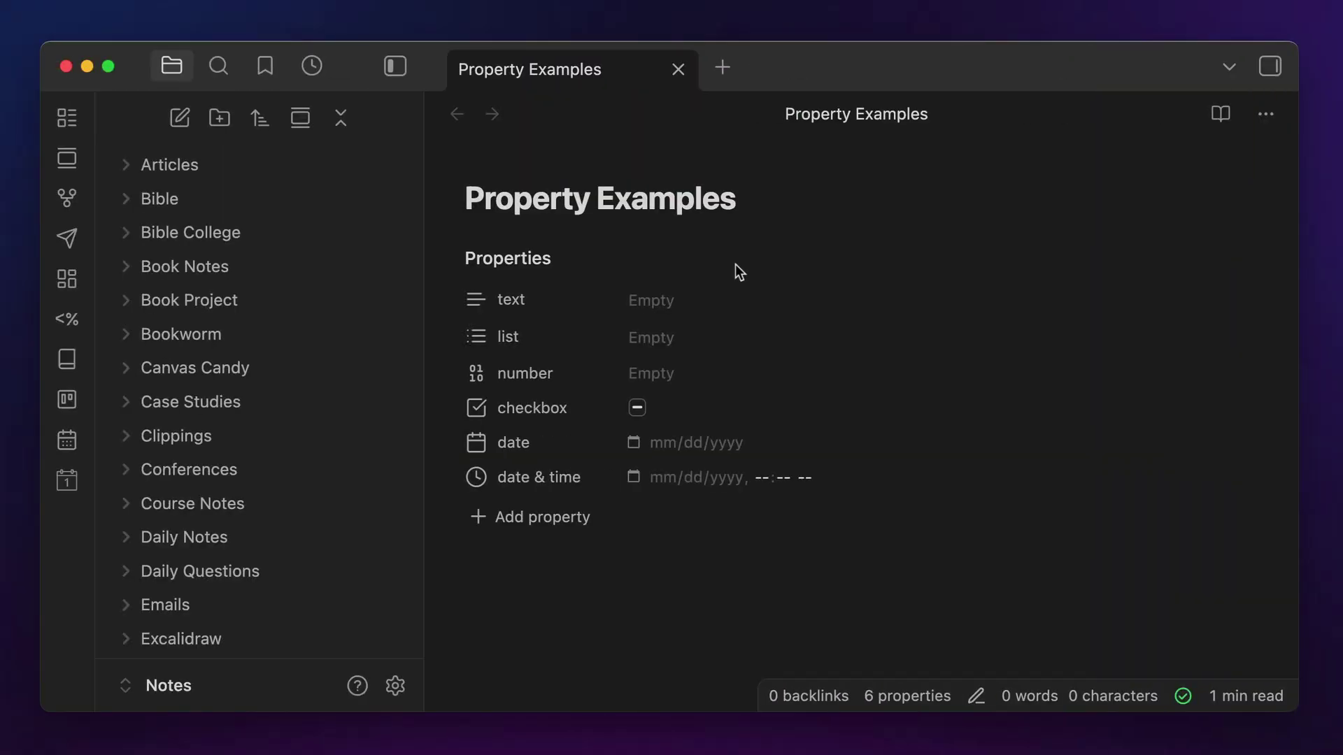
# - Set the text property to obsidian and add productivity, creativity and pkm to the list property in the Property Examples note
pyautogui.click(652, 306)
pyautogui.write('obsidian')
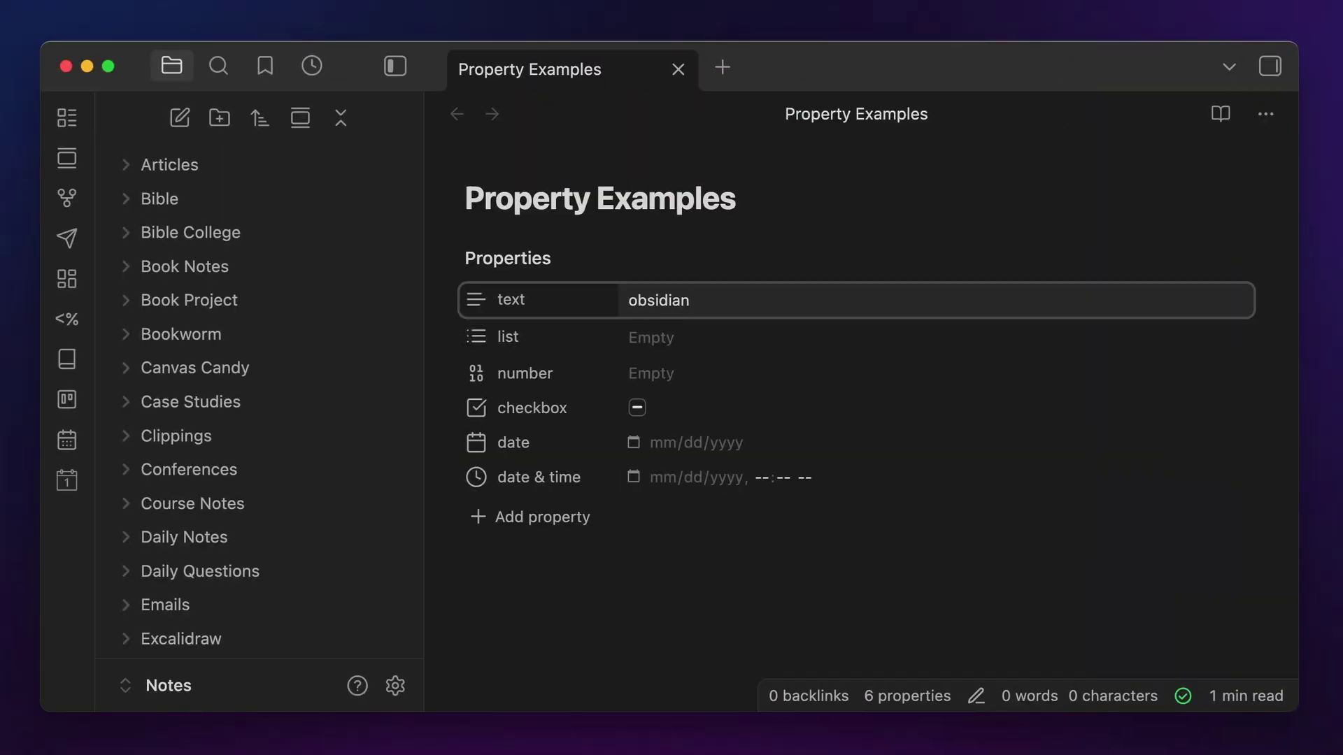
pyautogui.press('Return')
pyautogui.click(638, 336)
pyautogui.write('productivity creativity')
pyautogui.press('Return')
pyautogui.write('pkm')
pyautogui.press('Return')
# - Set the number property to 42 and tick the checkbox property
pyautogui.click(647, 373)
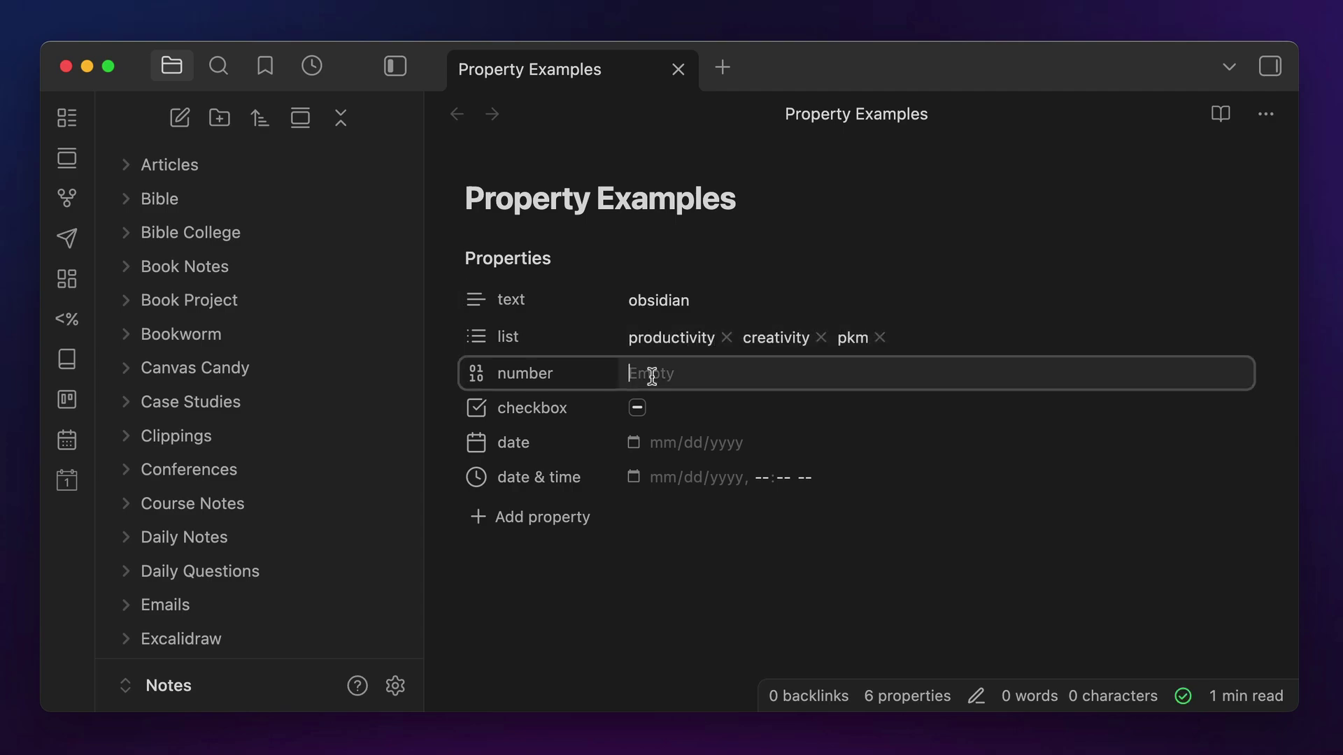
pyautogui.write('42')
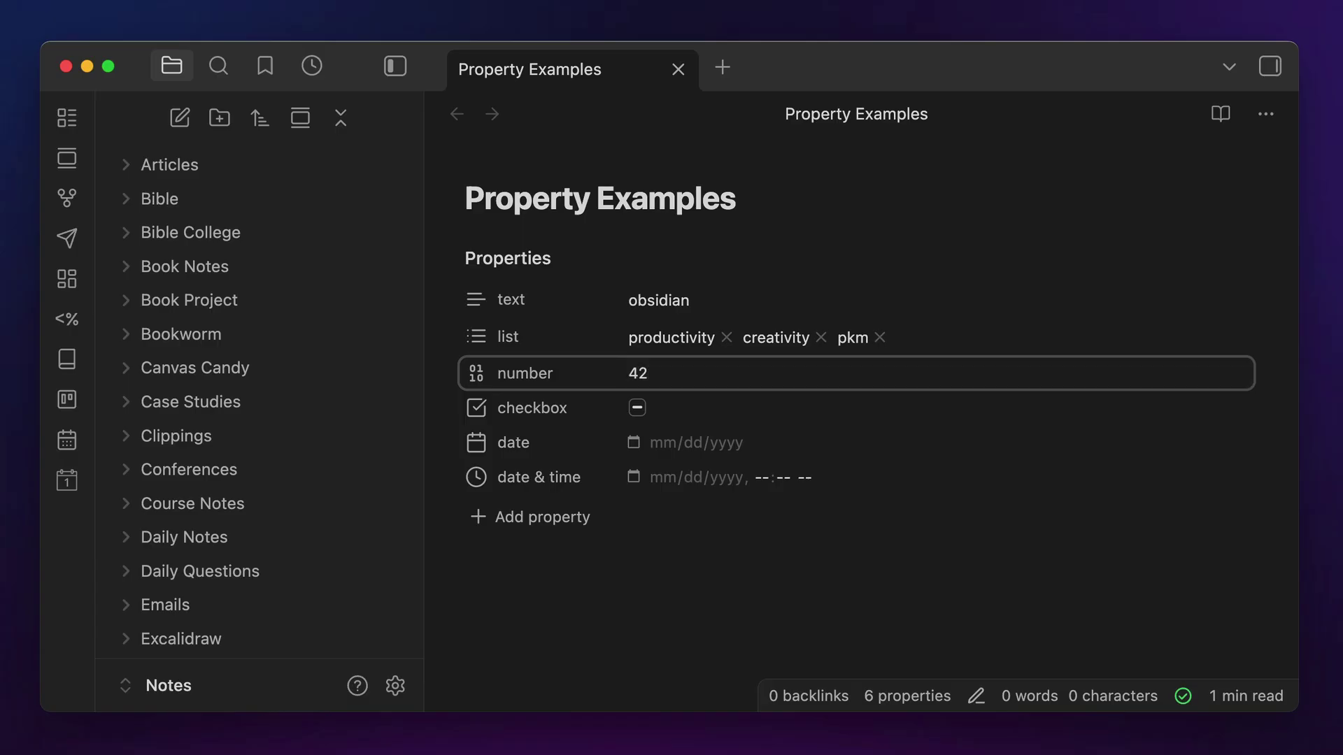
pyautogui.click(637, 408)
pyautogui.click(637, 409)
pyautogui.click(637, 409)
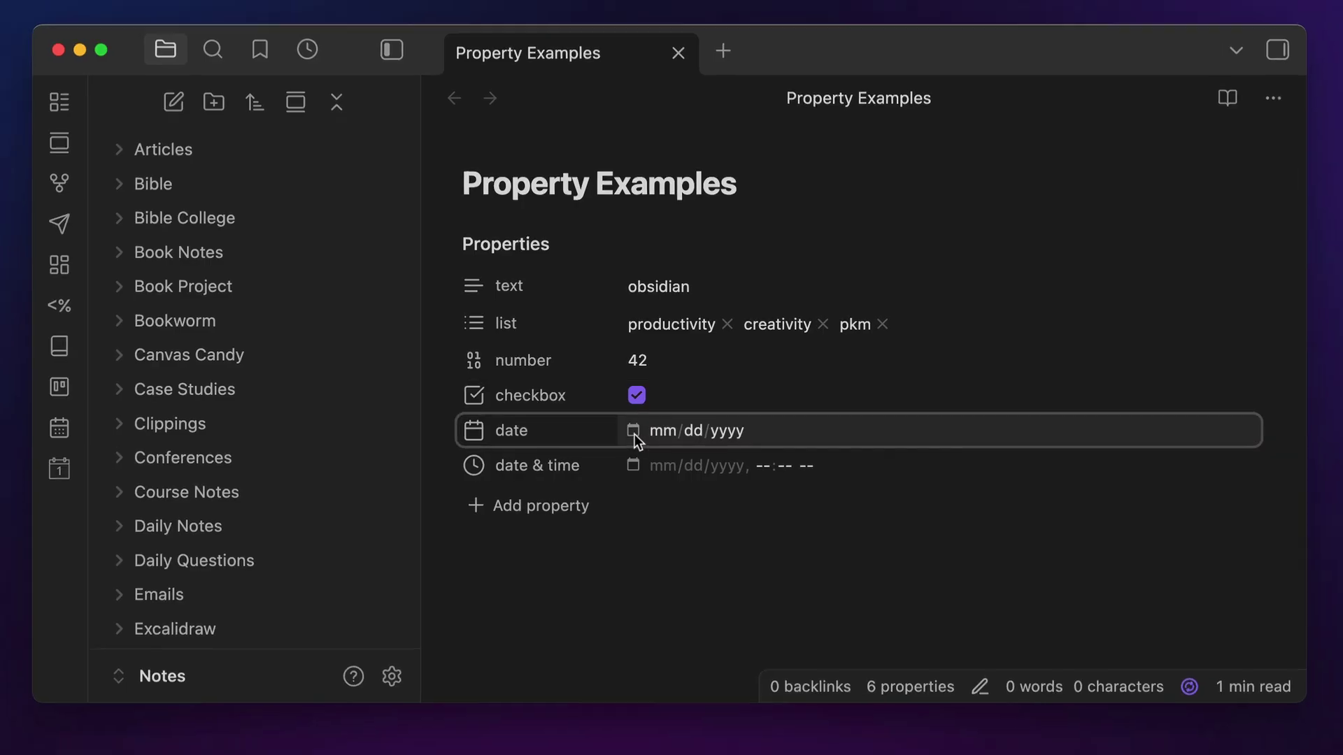
# - Set the date property to 10/08/2025 and the date & time property to 10/08/2025, 04:23 PM
pyautogui.click(634, 431)
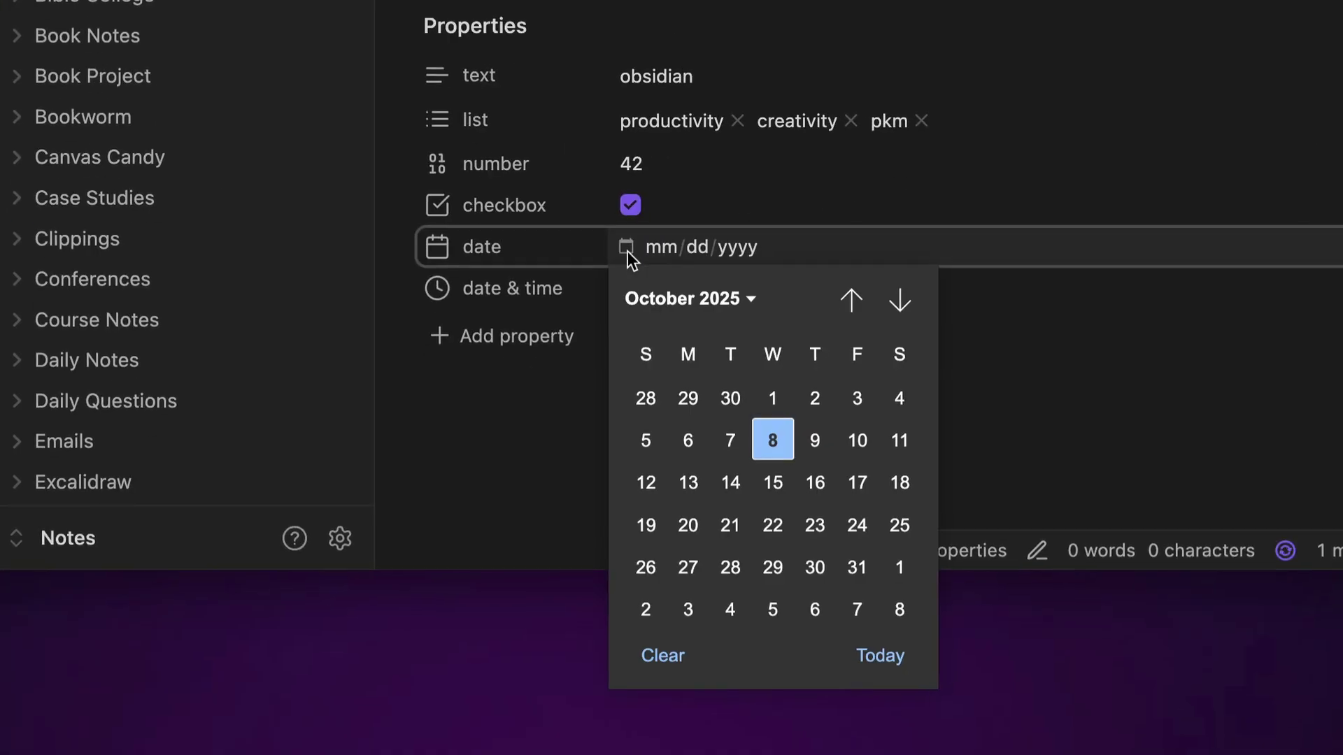
pyautogui.click(770, 431)
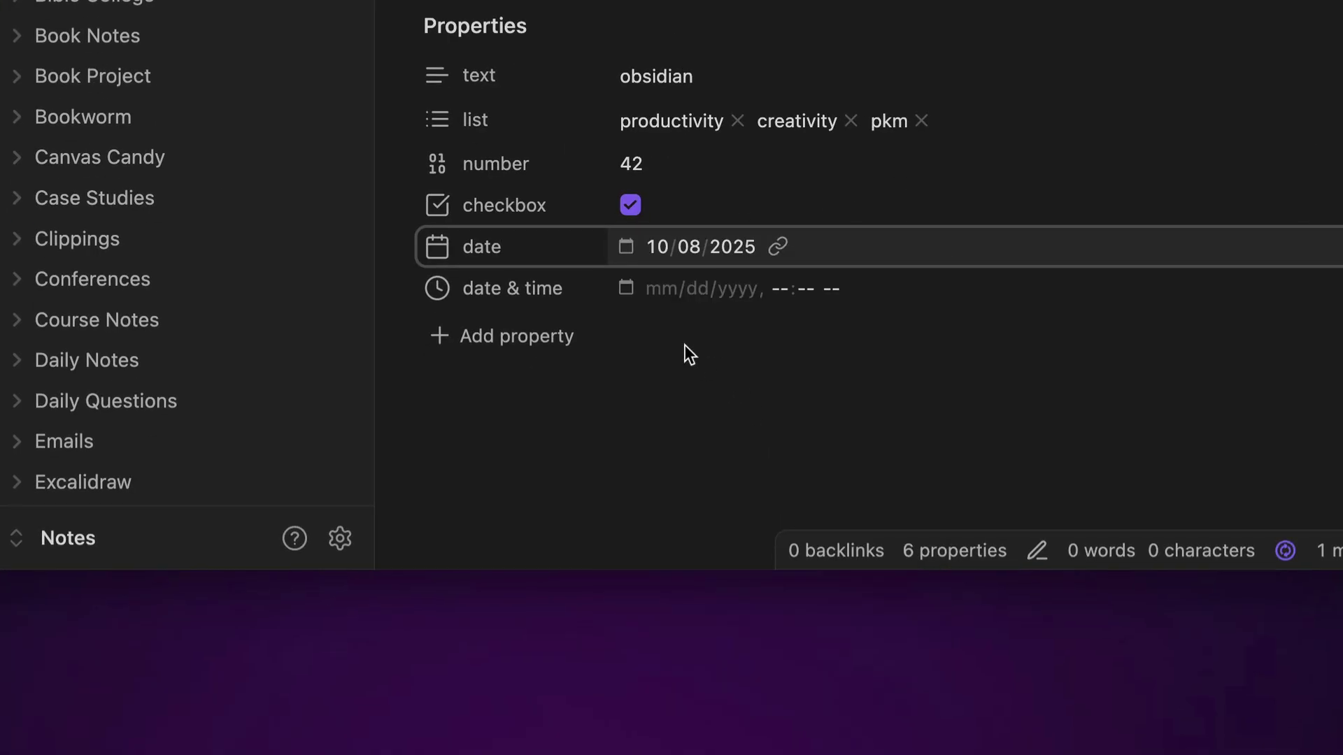
pyautogui.click(626, 291)
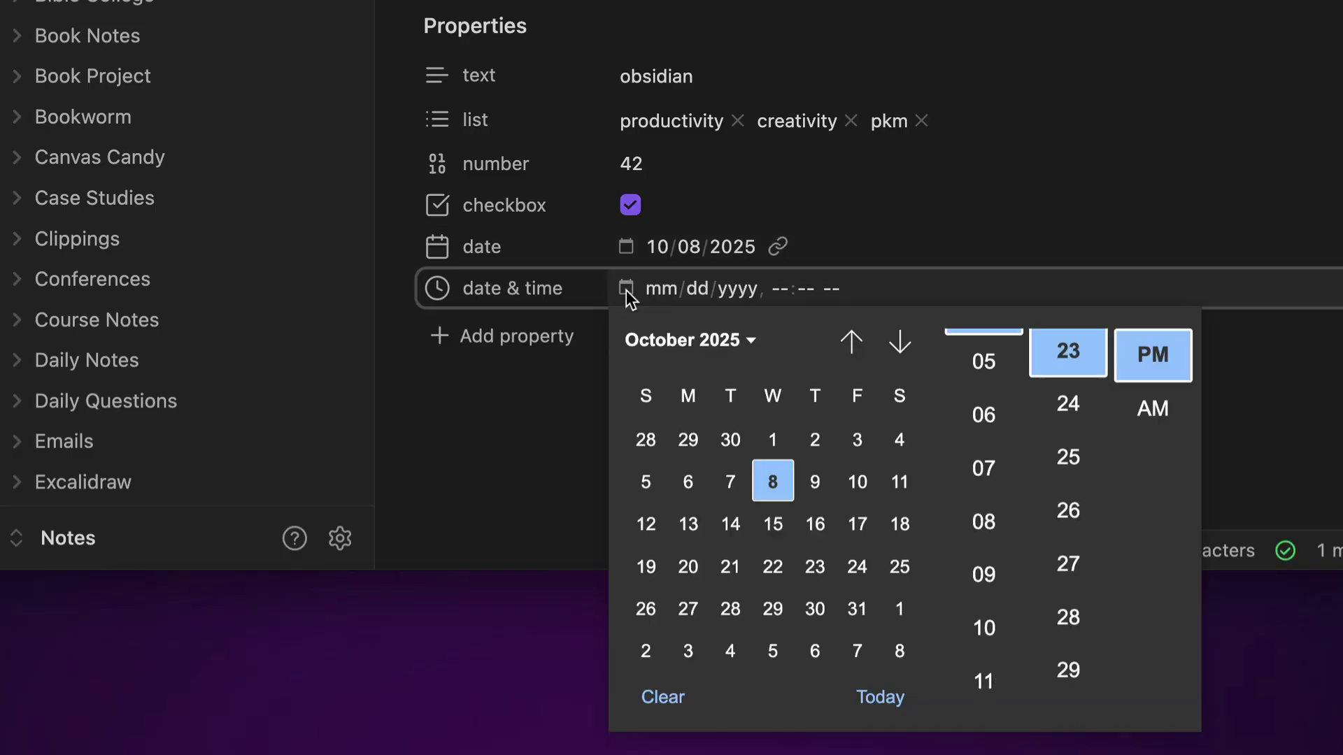
pyautogui.press('Return')
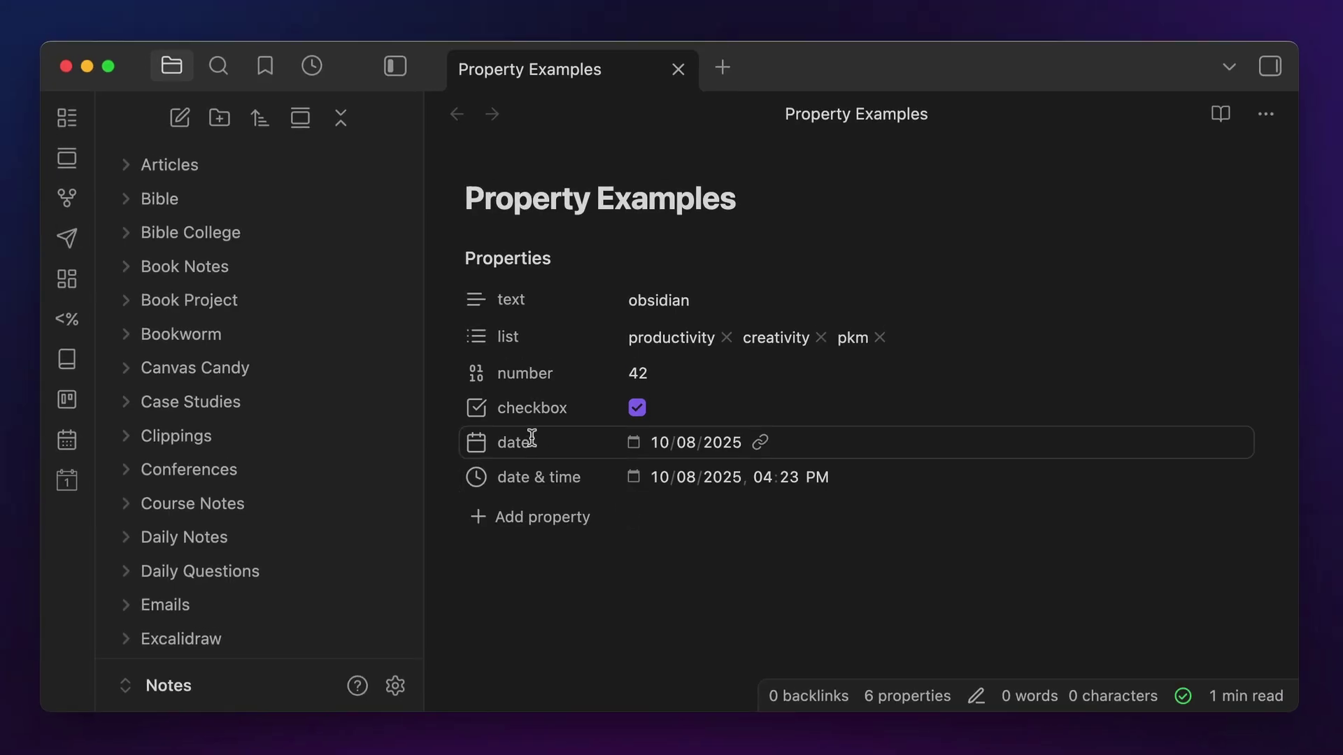
# - View the available property types for the number property without changing its type
pyautogui.rightClick(472, 382)
pyautogui.moveTo(494, 397)
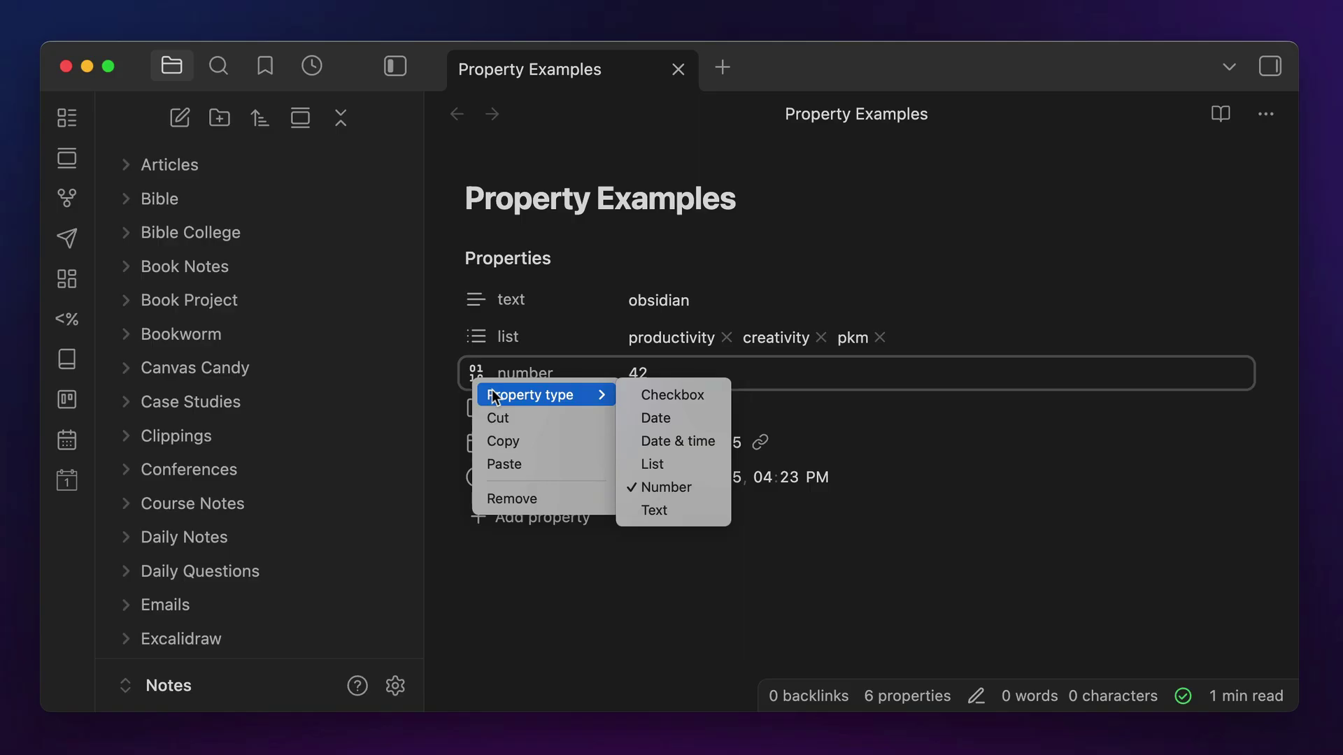
pyautogui.click(784, 602)
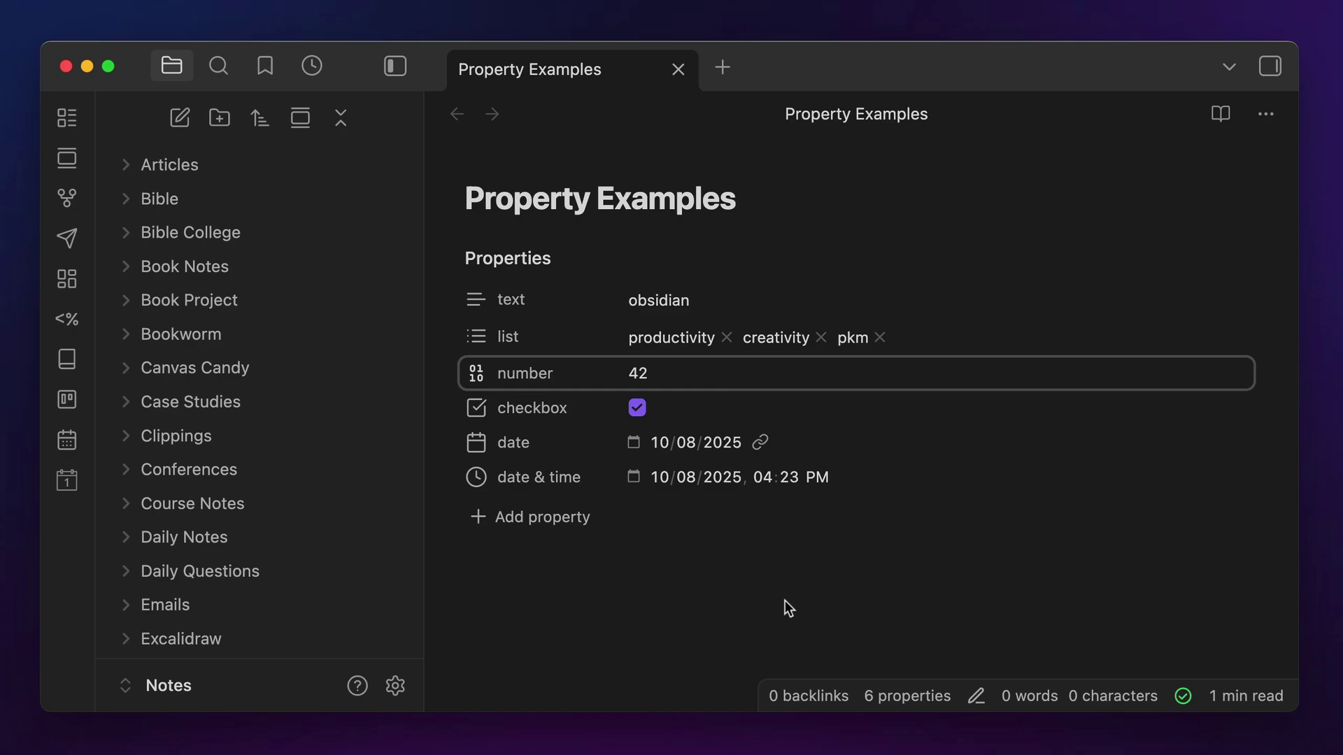
# - Switch the Property Examples note to source mode
pyautogui.click(974, 697)
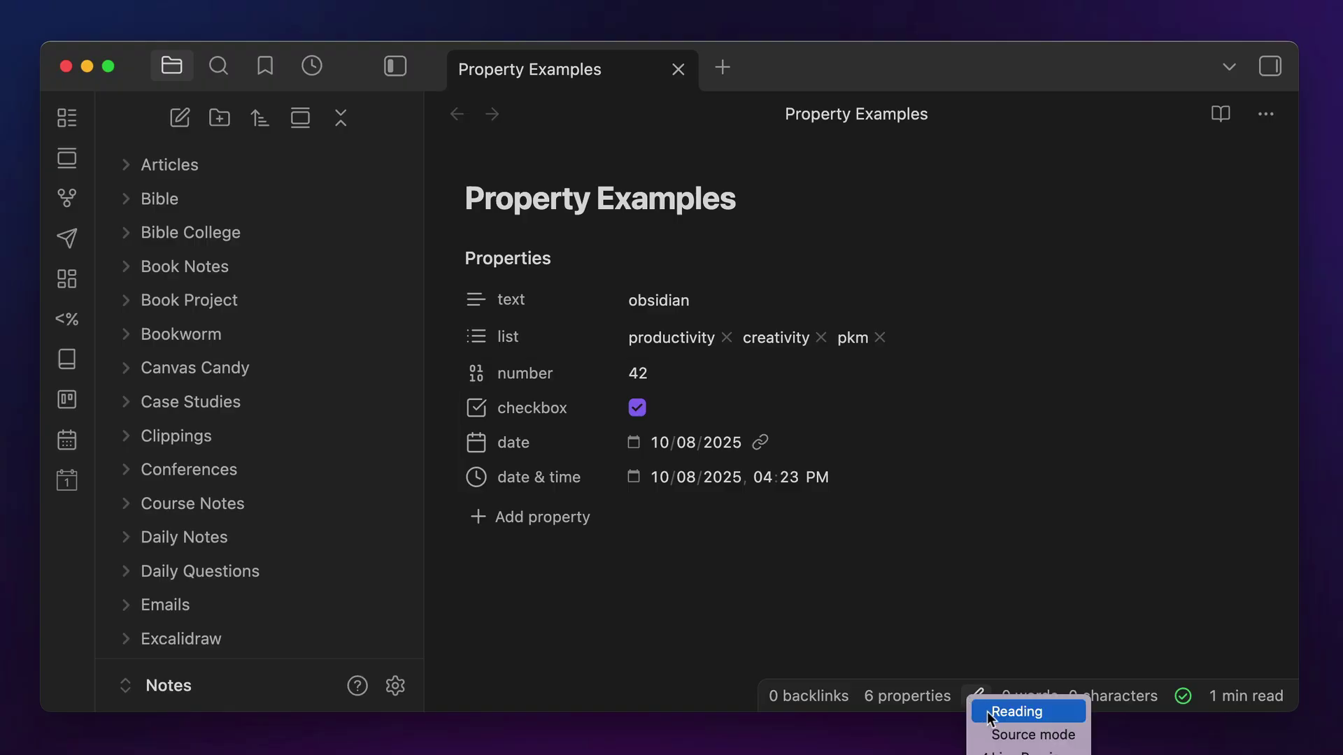
pyautogui.click(1019, 734)
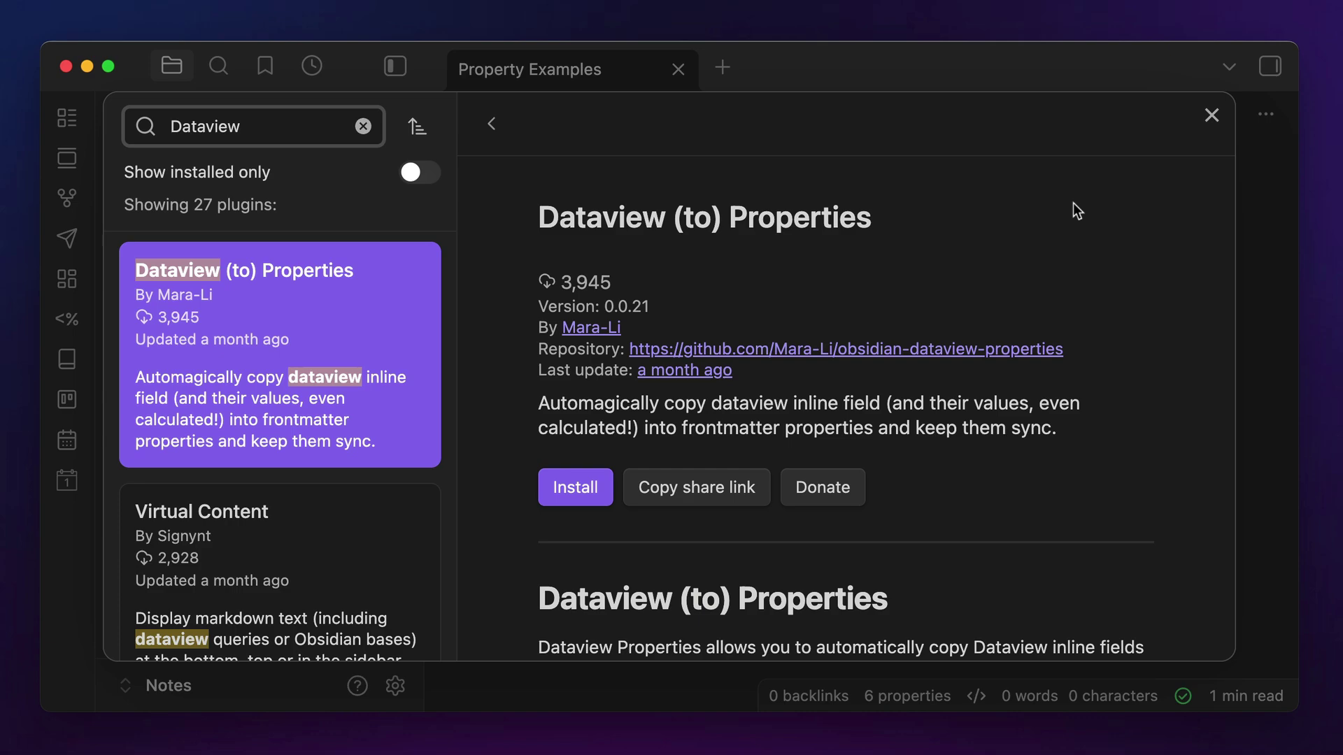
# - Read the features, warning and configuration sections of the Dataview (to) Properties plugin description
pyautogui.scroll(-5, 1074, 204)
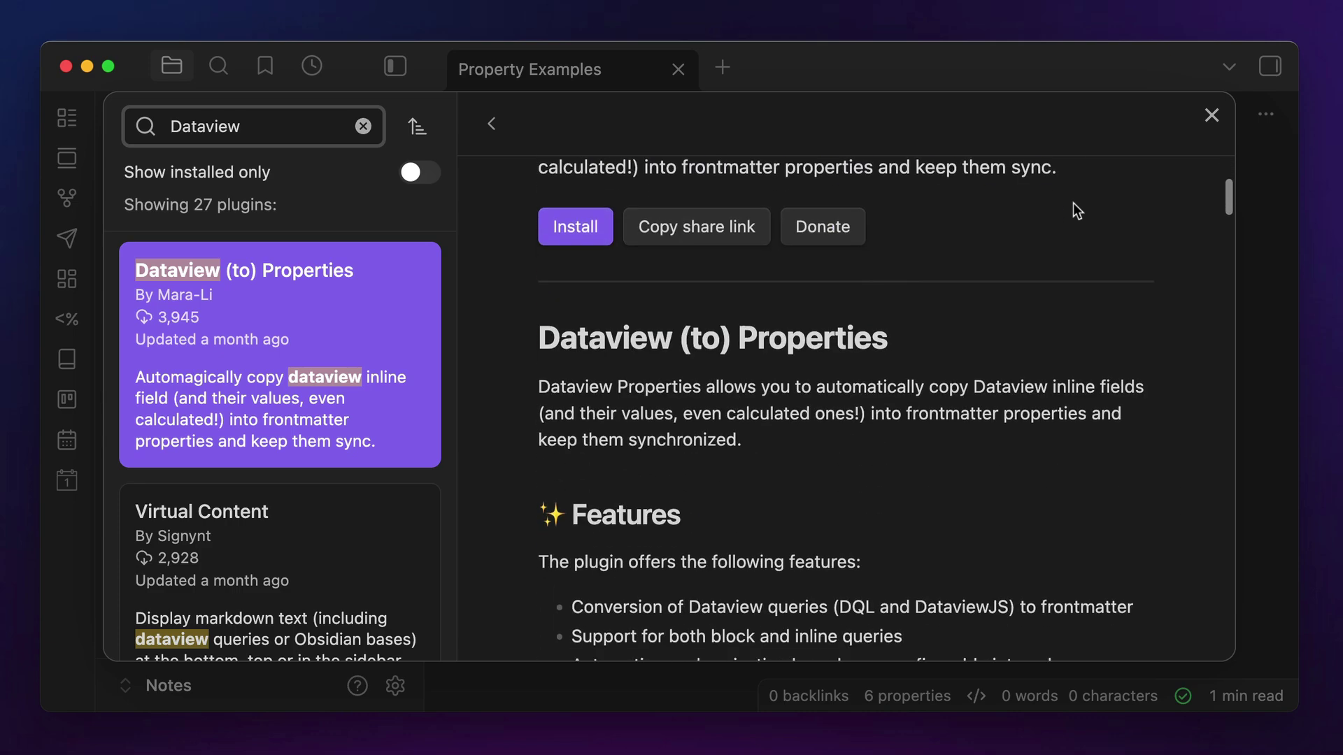
pyautogui.scroll(-3, 1073, 203)
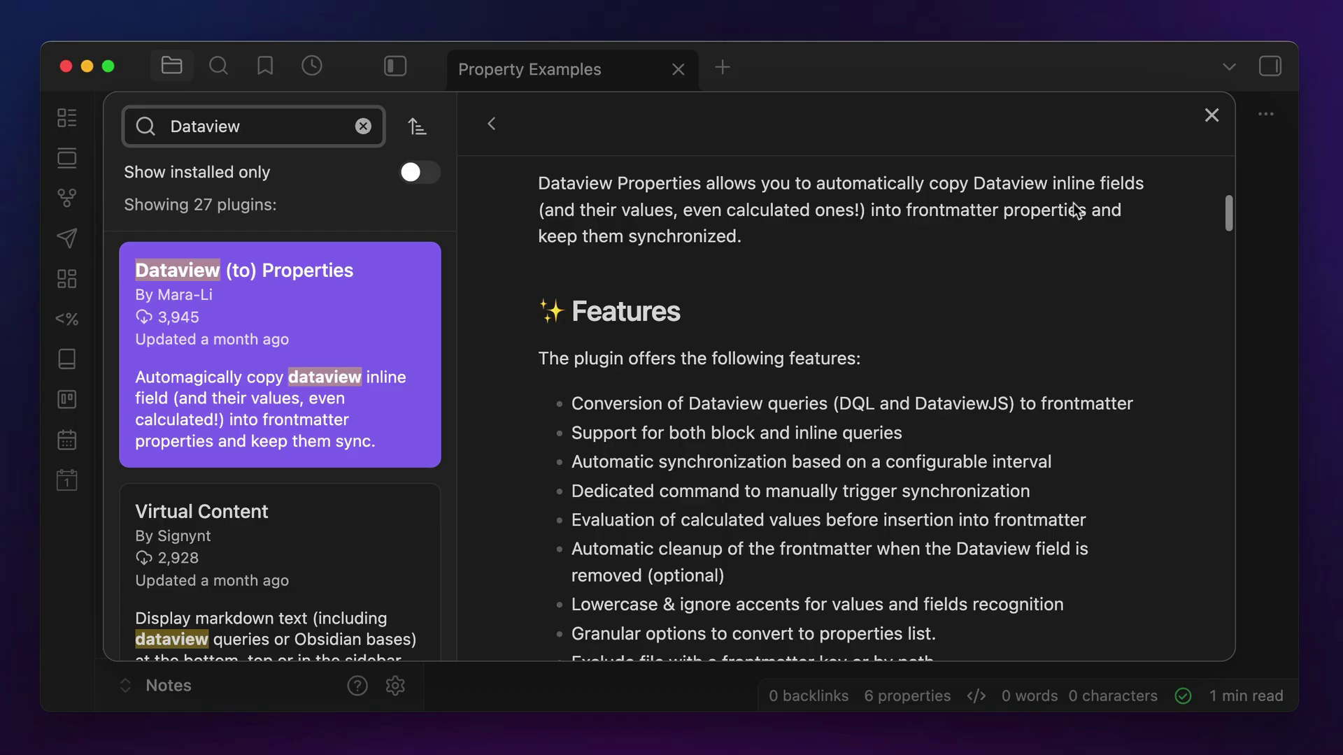
pyautogui.scroll(-5, 1075, 209)
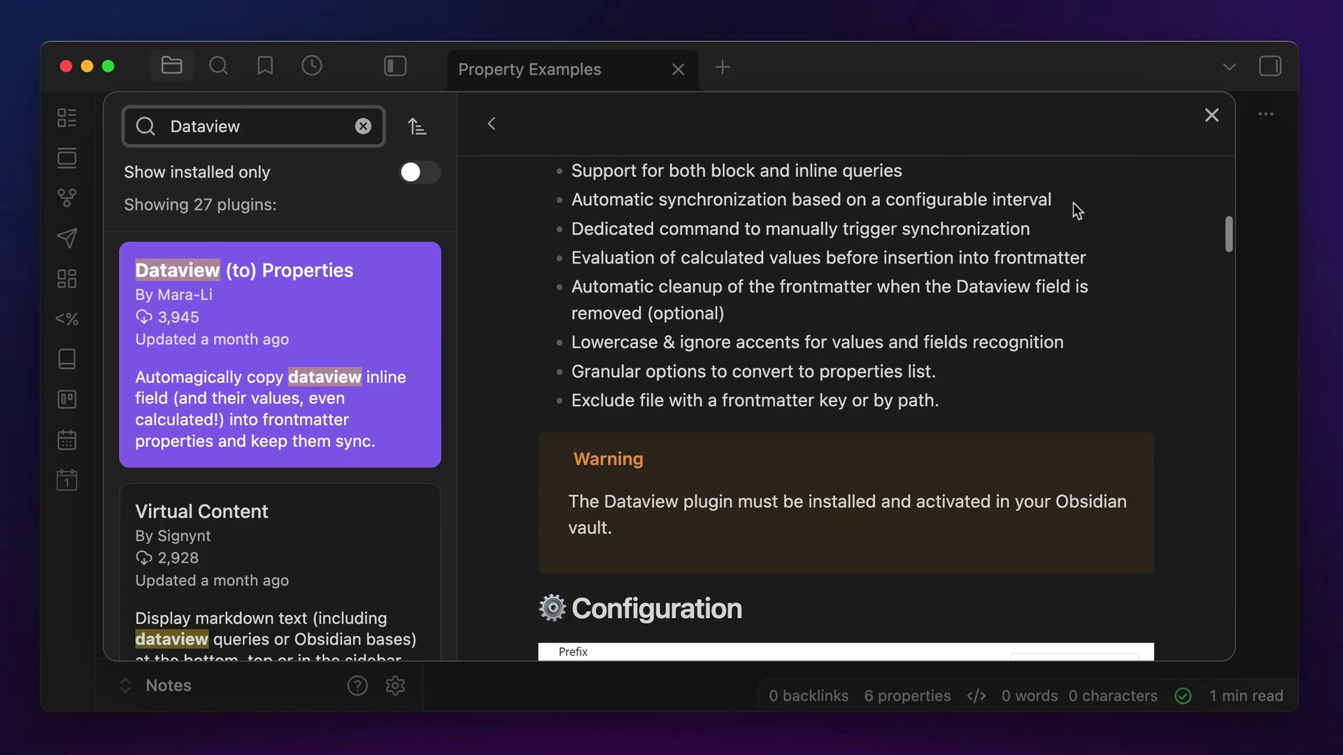
pyautogui.scroll(-5, 1075, 209)
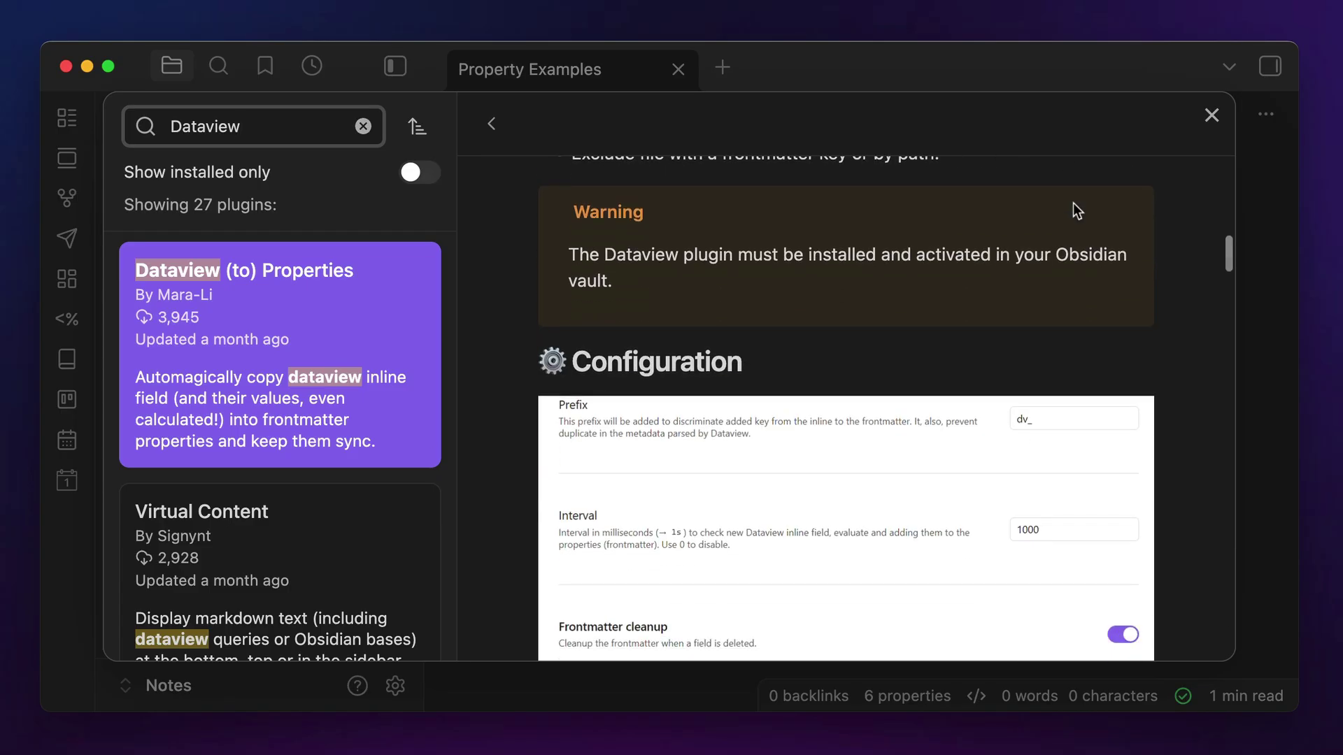
pyautogui.scroll(-4, 1075, 208)
pyautogui.scroll(-5, 1074, 209)
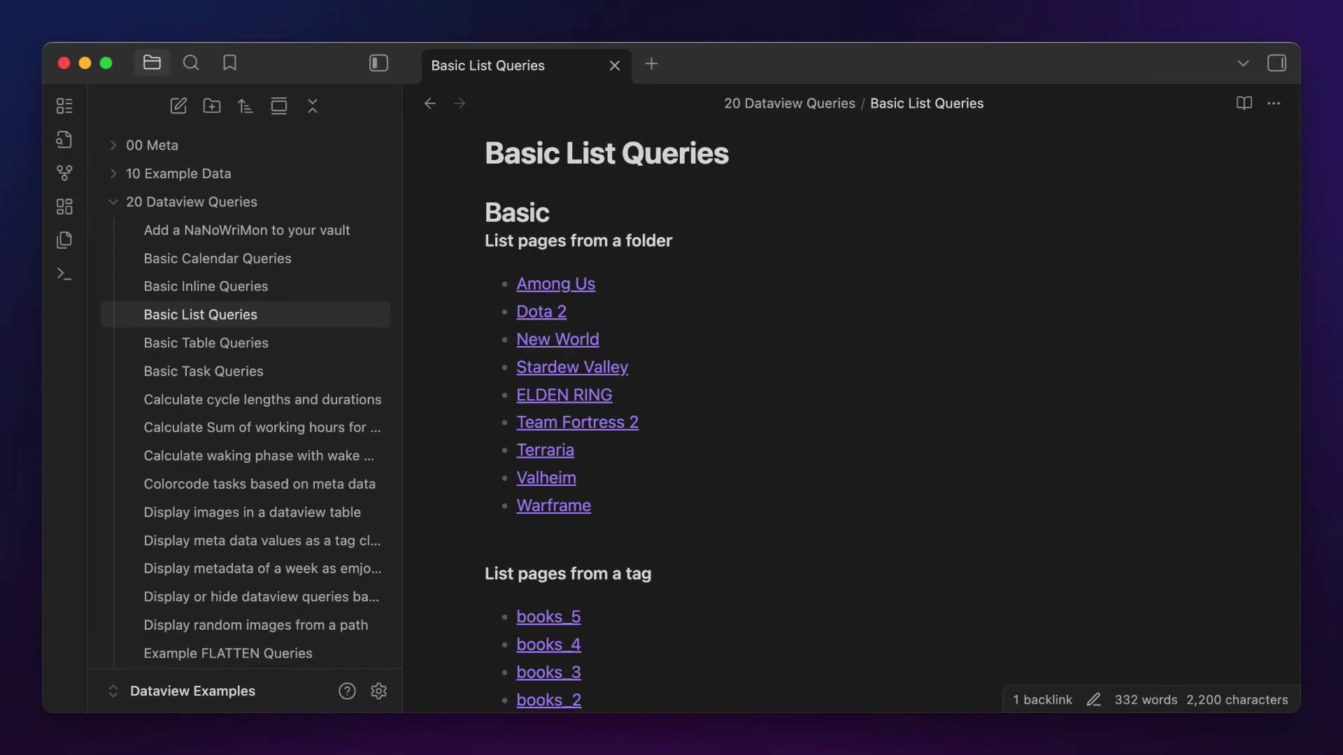
# - Open the Basic Task Queries note, and show the code behind the project table in the All Projects note
pyautogui.click(203, 370)
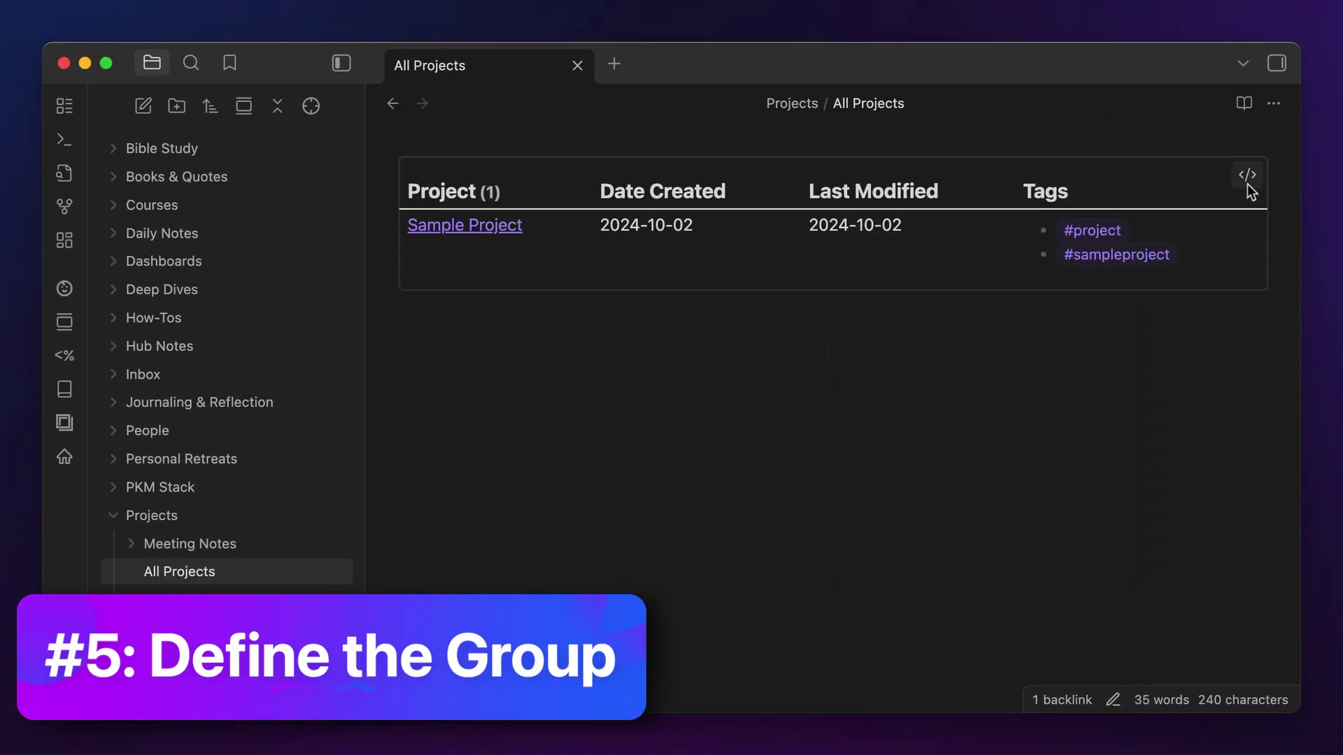
pyautogui.click(1247, 177)
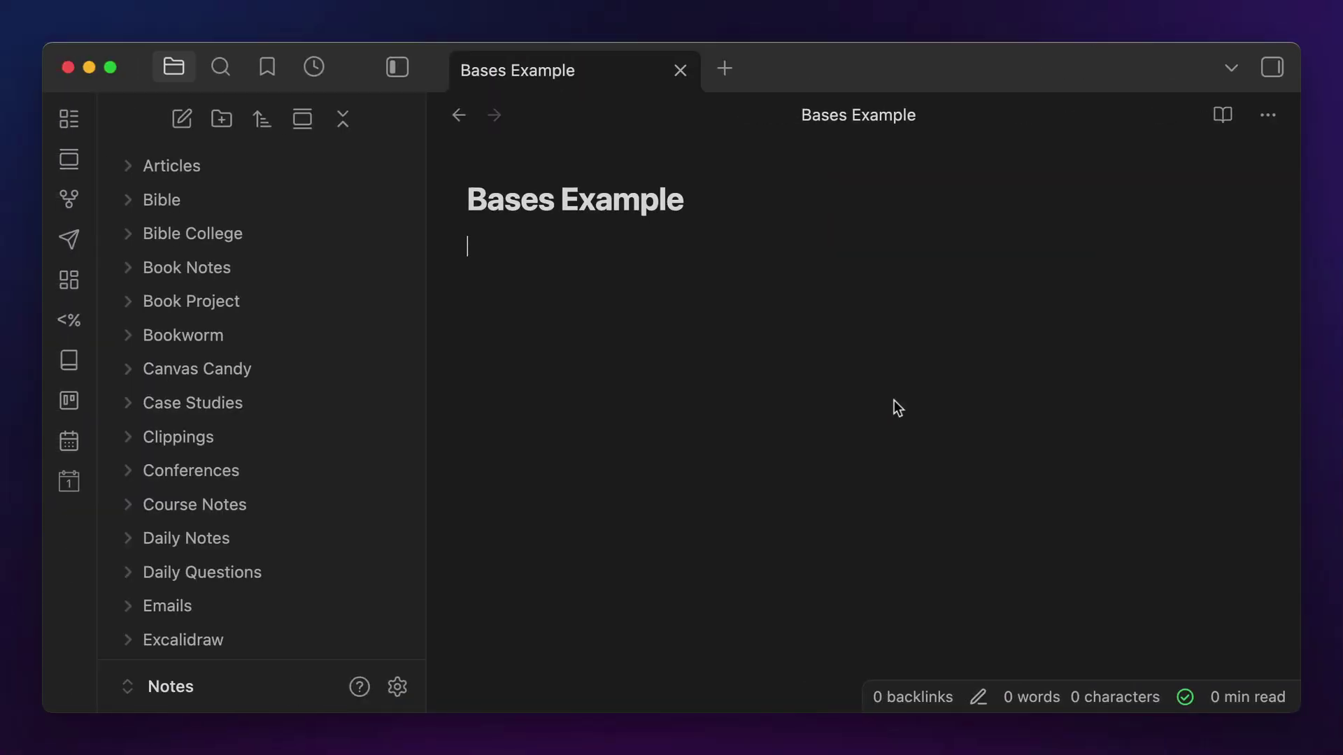
# - Search the available commands for "Bases" and dismiss the list
pyautogui.press('super+p')
pyautogui.write('Bases')
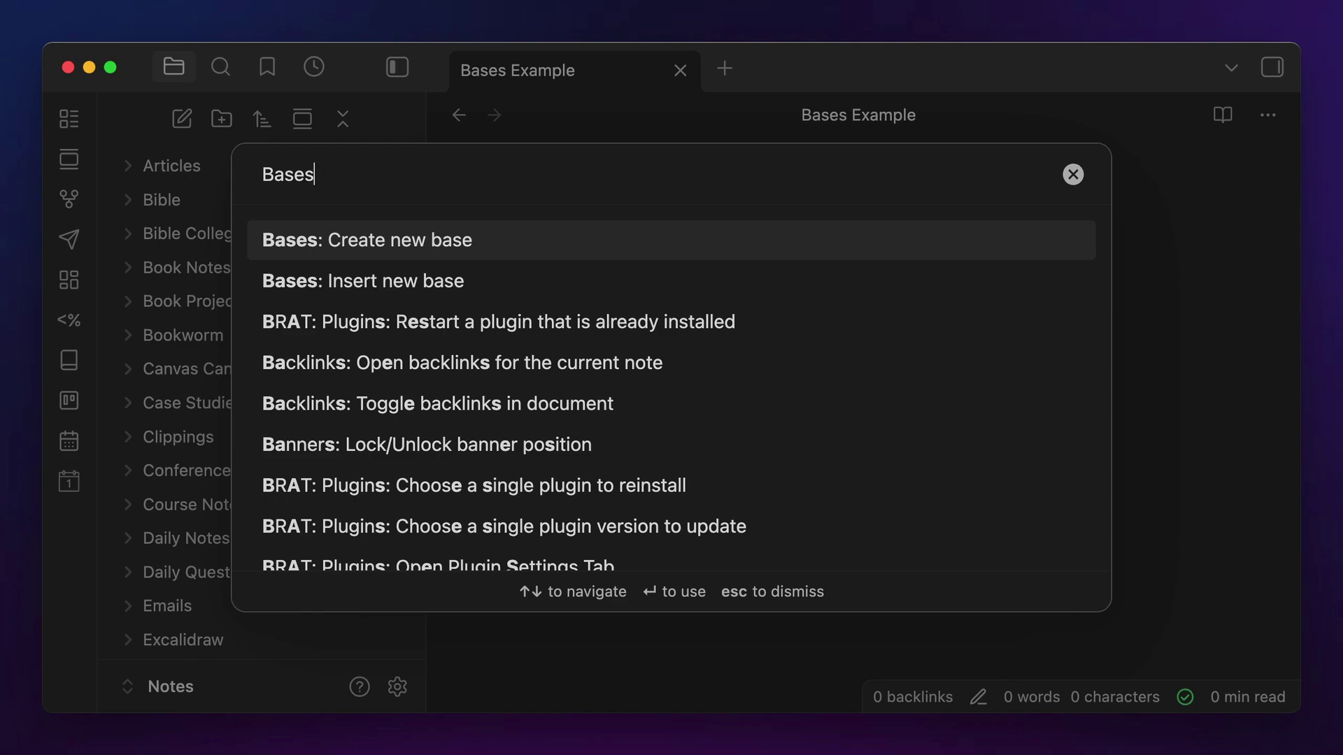
pyautogui.press('Escape')
# - Insert an empty base code block in the Bases Example note and start a new line beneath it
pyautogui.write('```base')
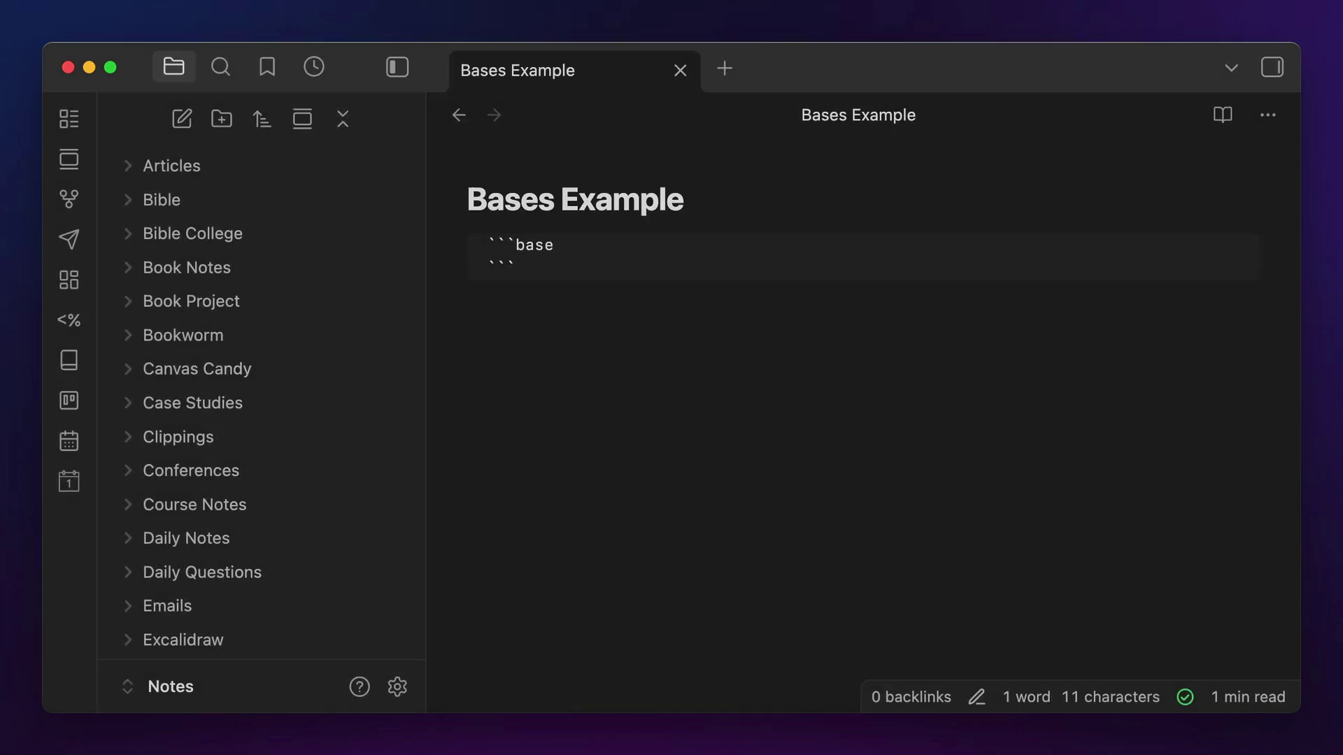
pyautogui.click(516, 268)
pyautogui.press('Return')
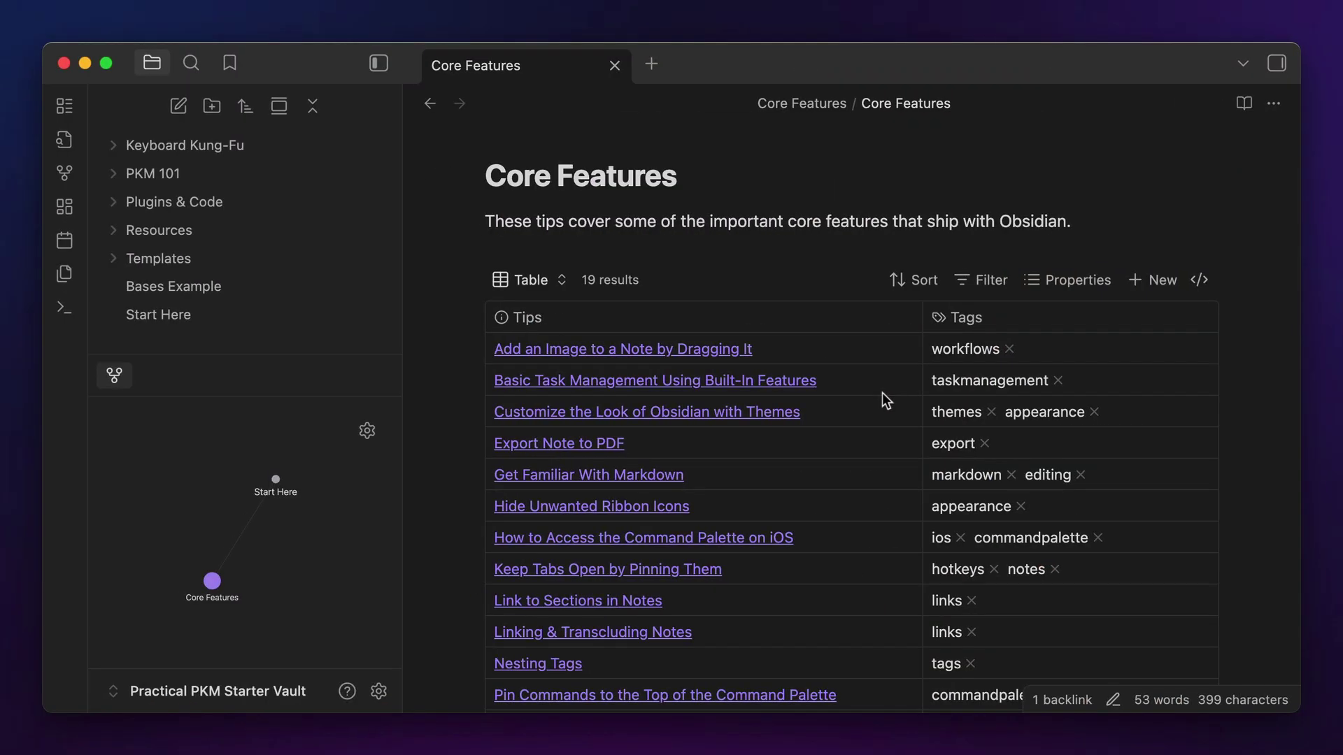
# - Open the view list of the Core Features base, and switch the Book Ratings base to its Table view
pyautogui.click(543, 279)
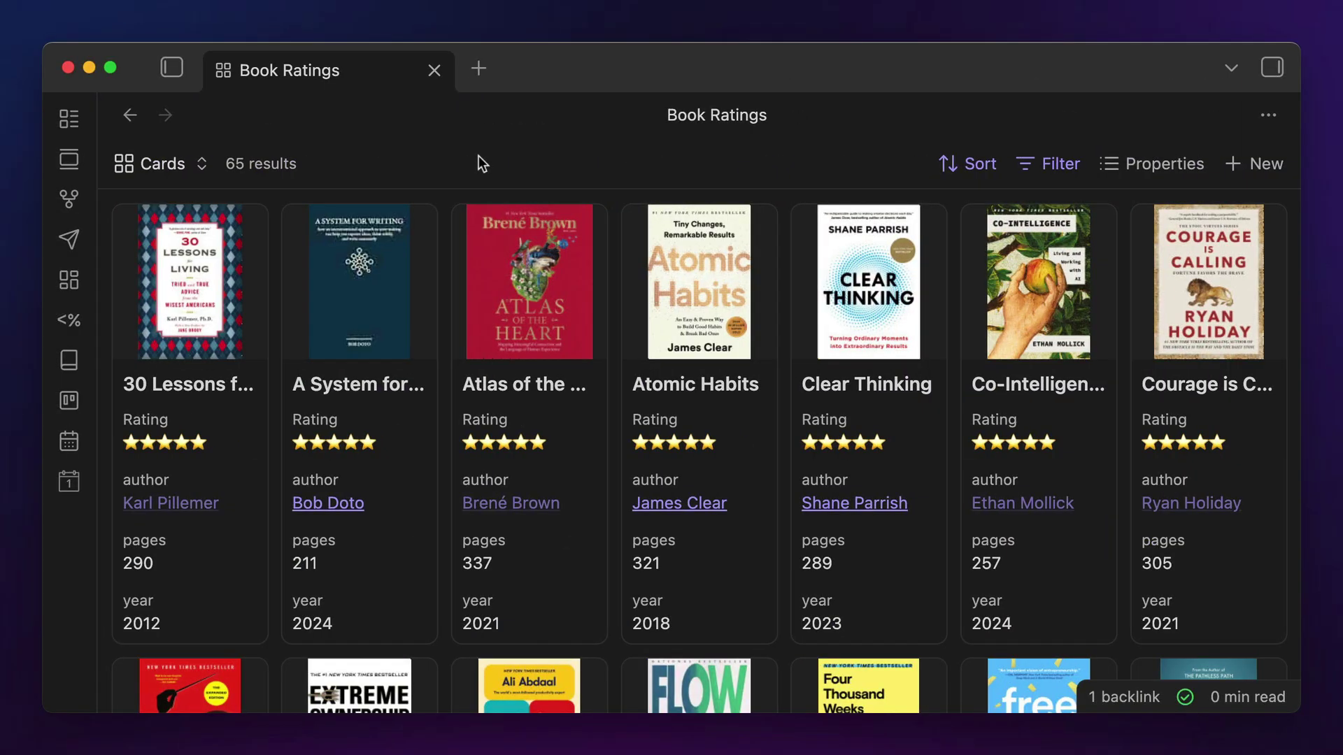
pyautogui.click(172, 167)
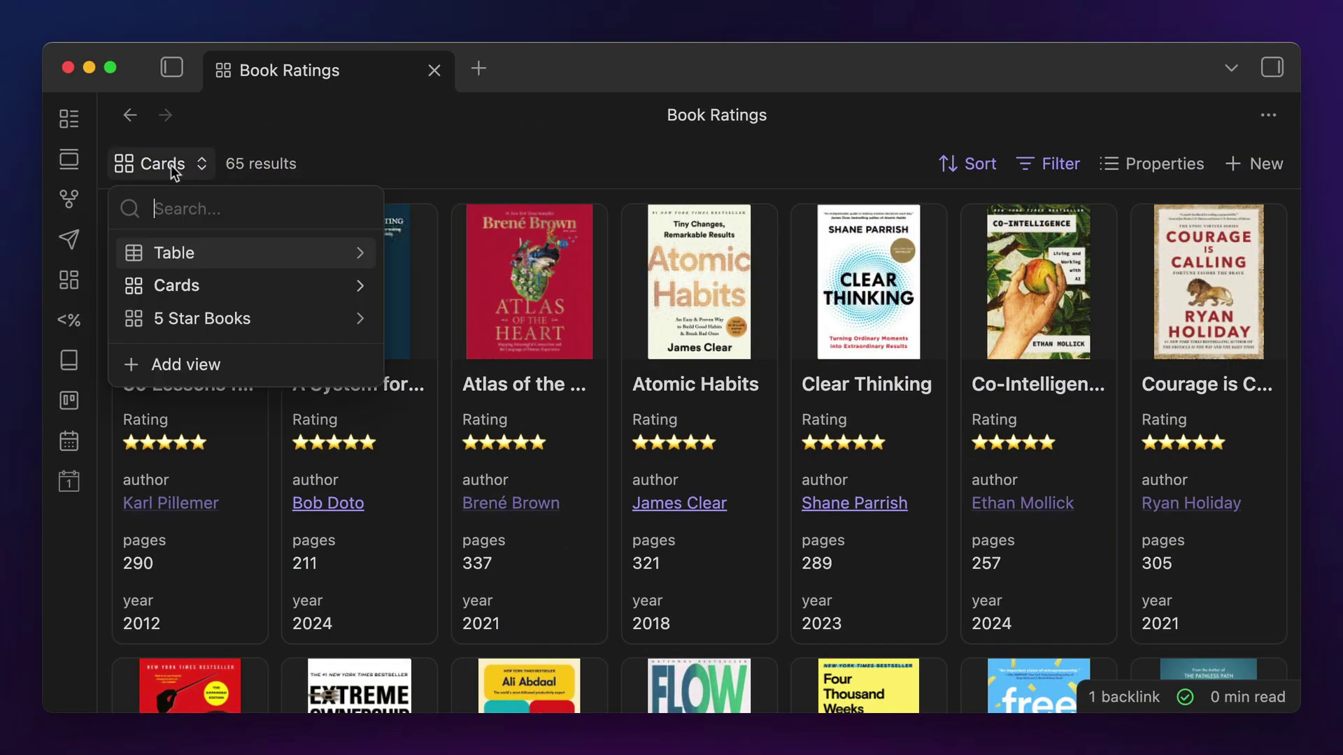
pyautogui.click(172, 255)
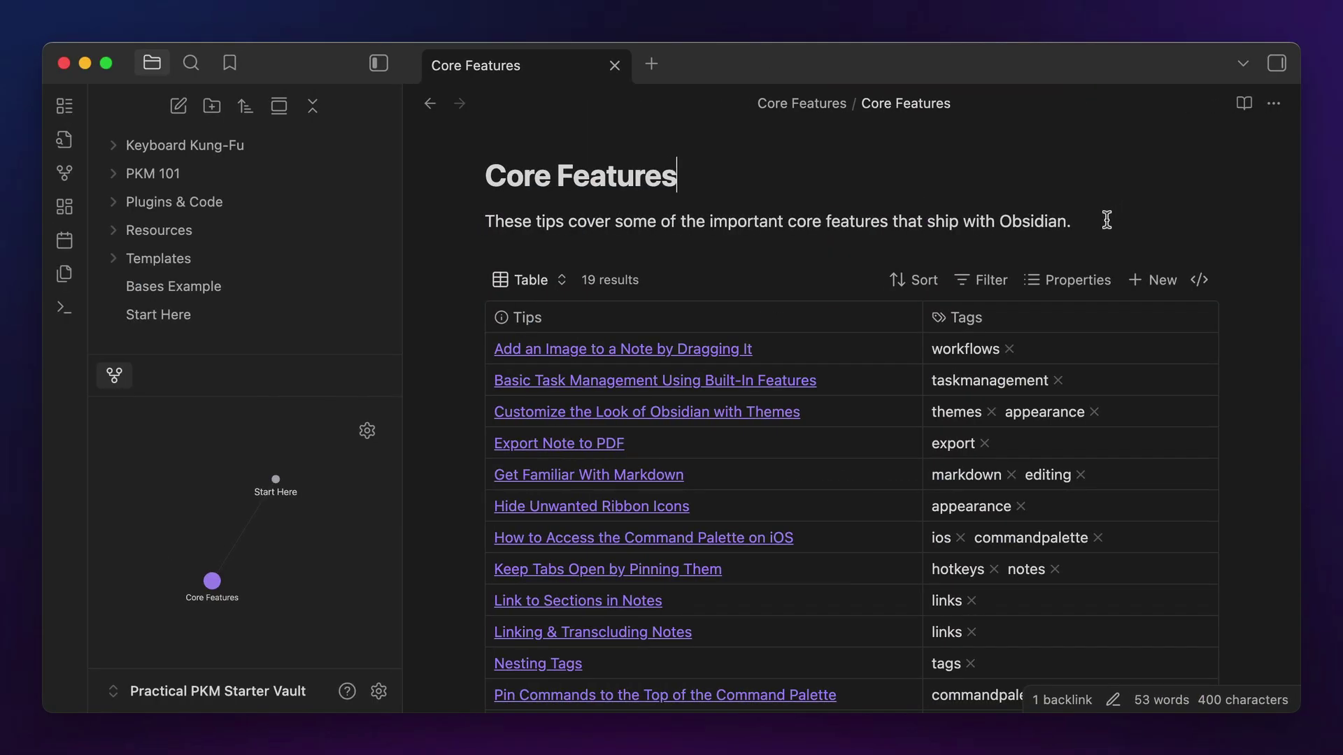
# - Examine the Core Features base's filters, including the match-all setting, the file path property, its operator choices and the comparison value
pyautogui.click(997, 281)
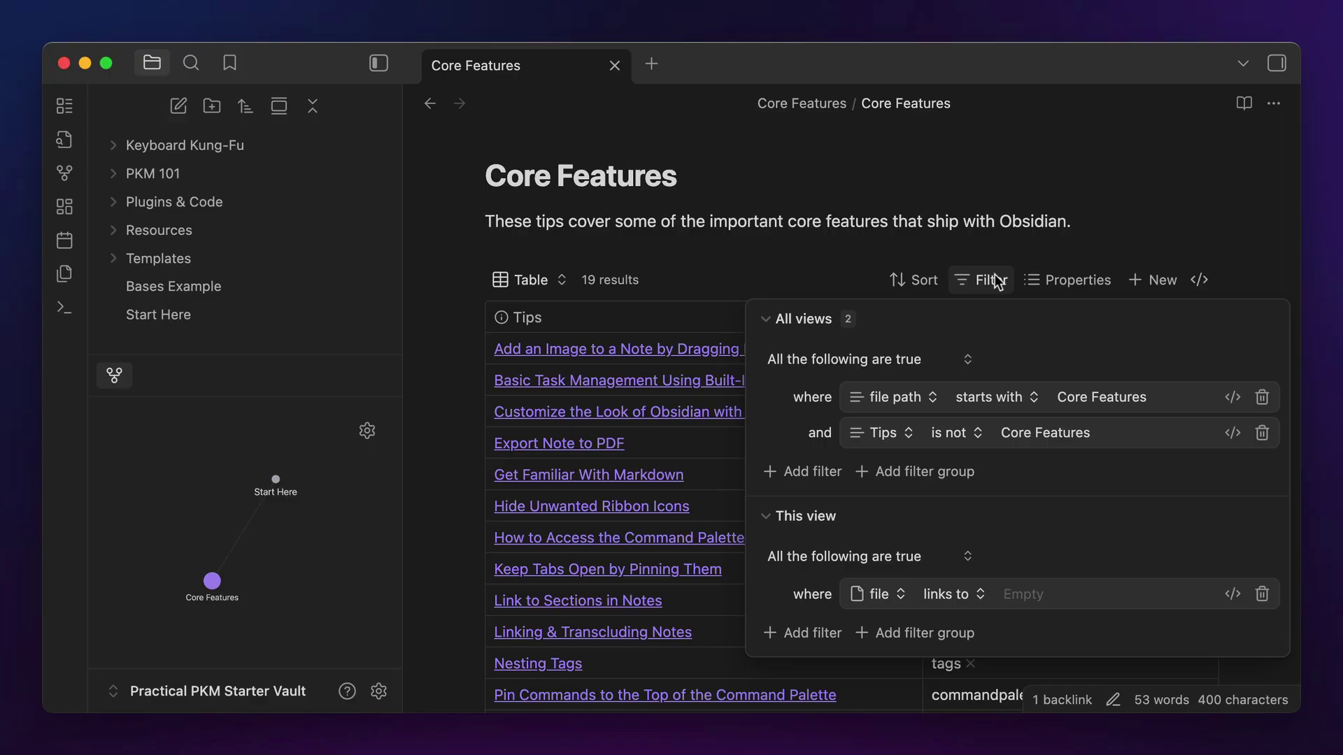
pyautogui.click(863, 360)
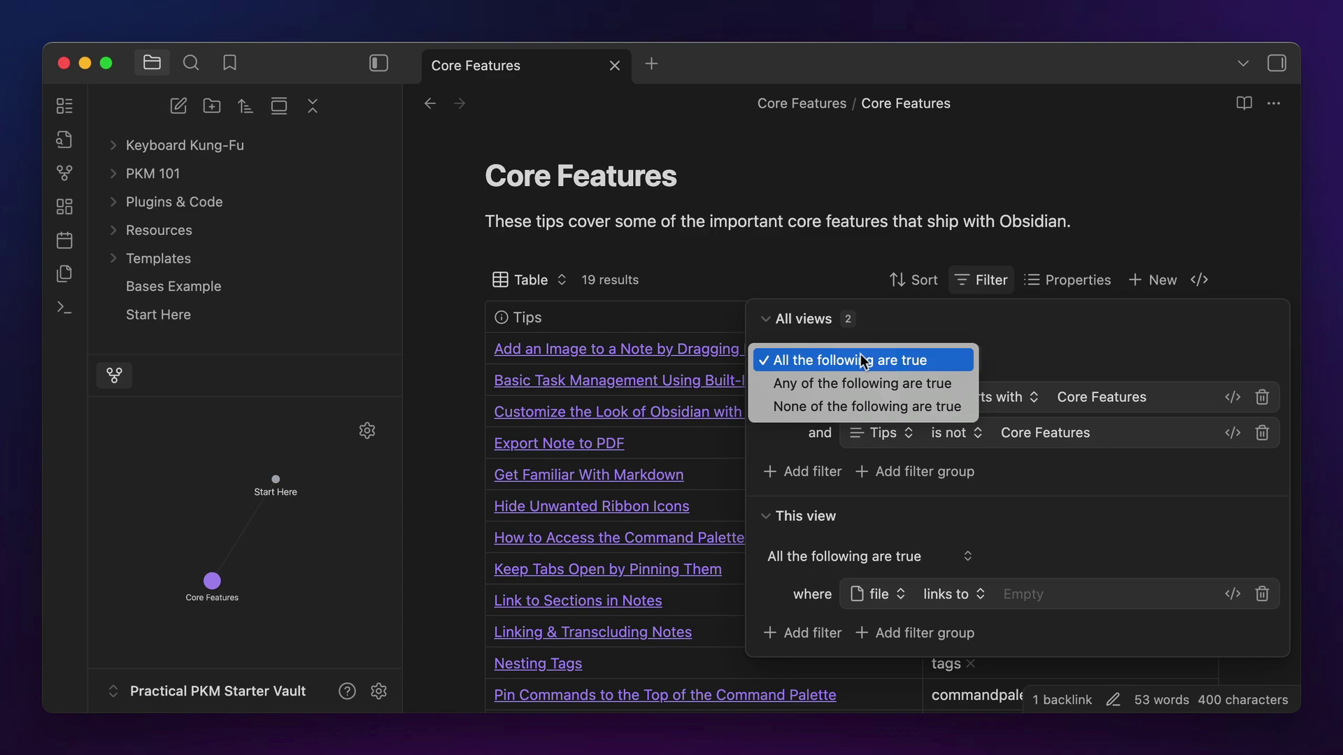
pyautogui.click(862, 359)
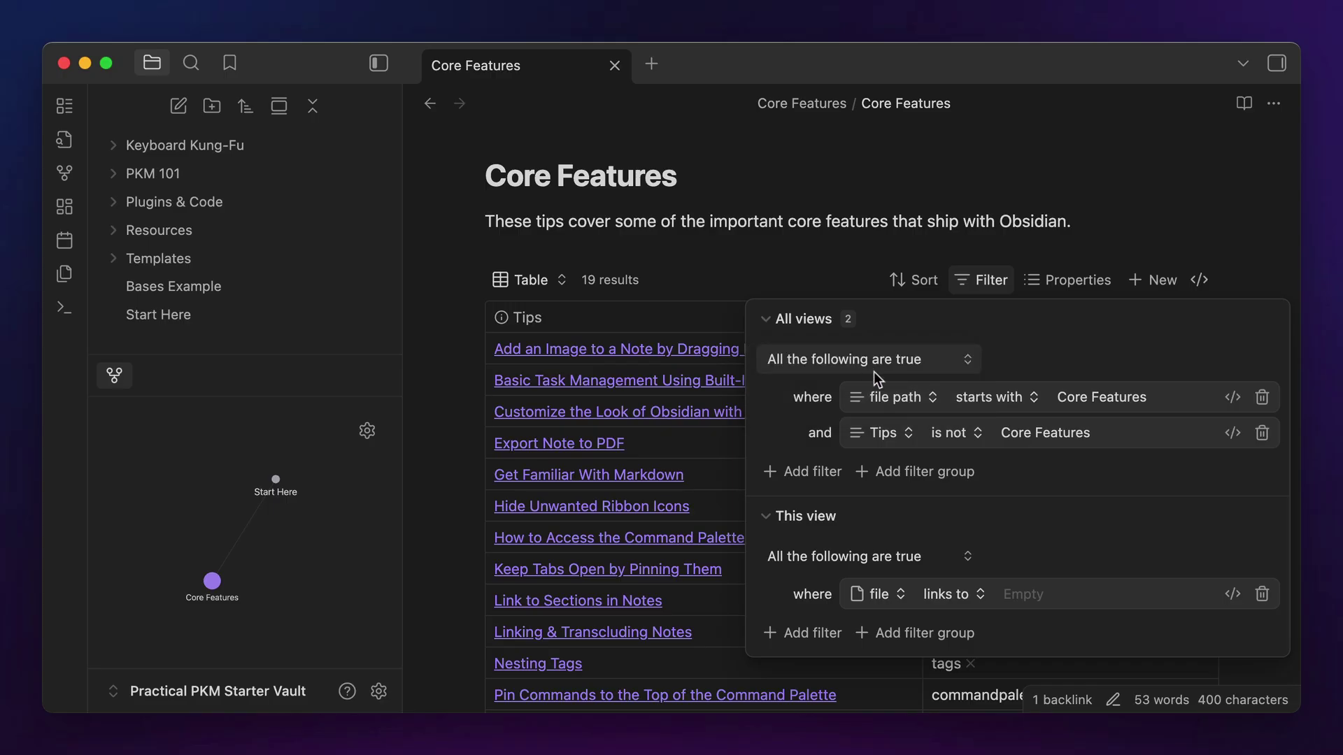
pyautogui.click(904, 398)
pyautogui.click(923, 397)
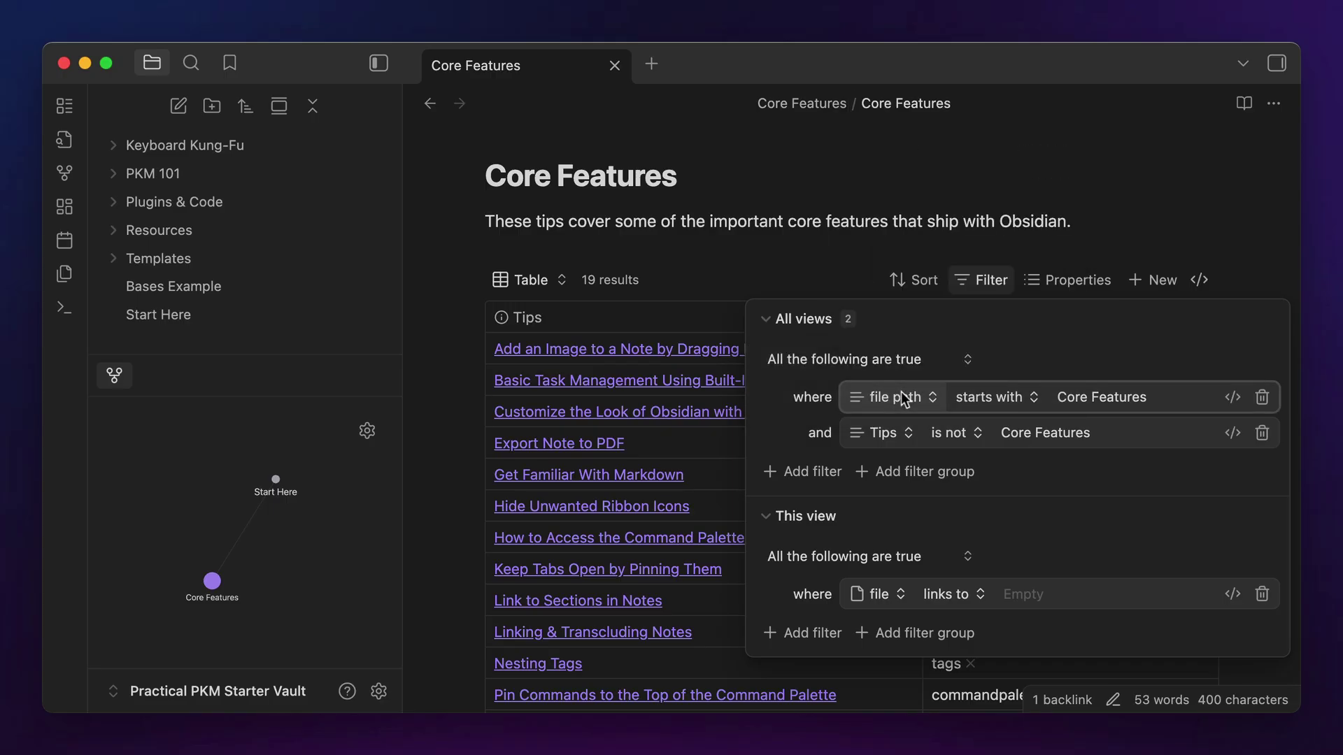
pyautogui.click(988, 397)
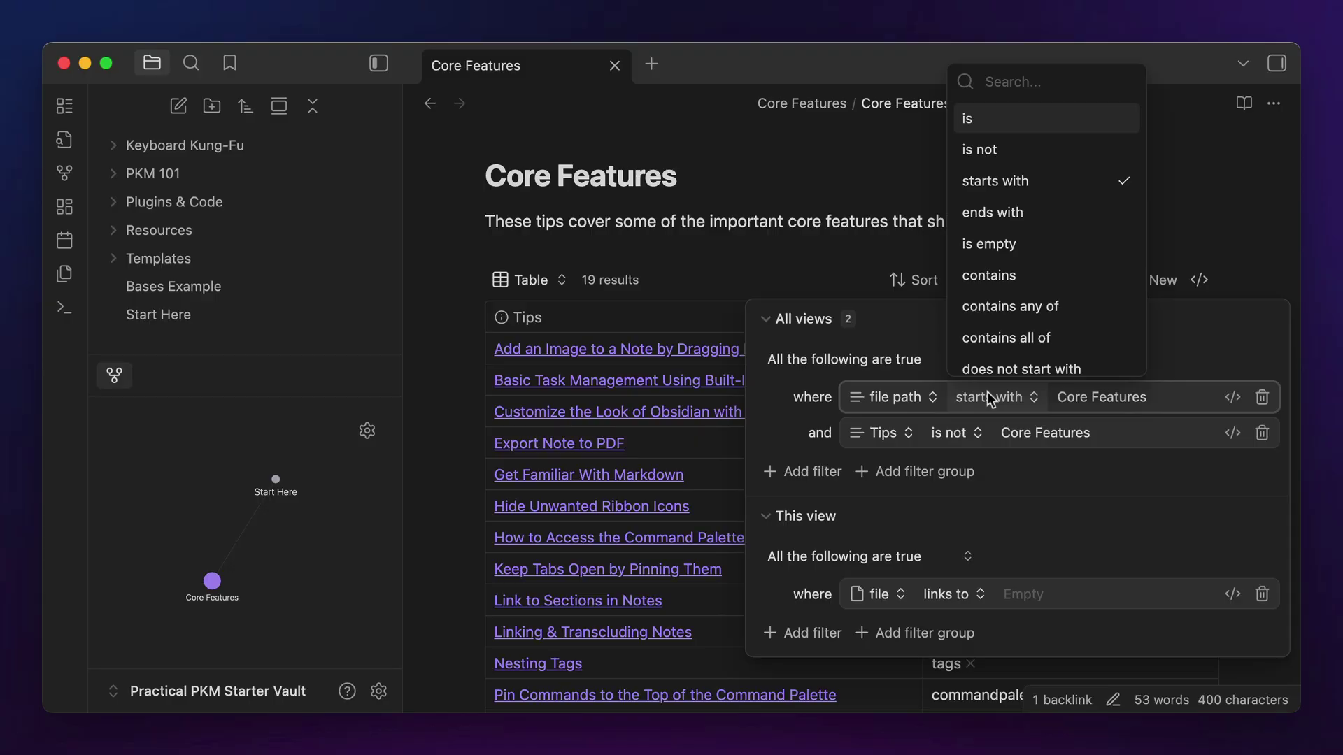
pyautogui.click(988, 397)
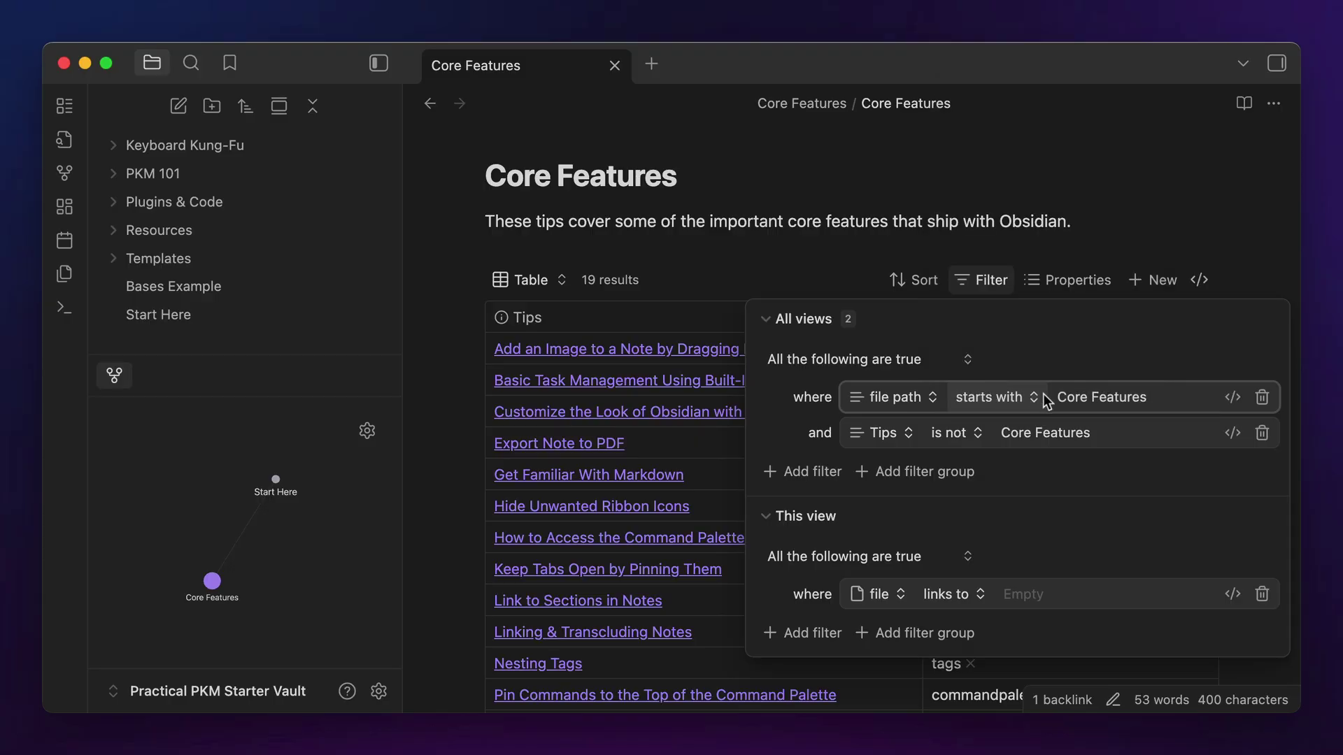
pyautogui.click(1185, 405)
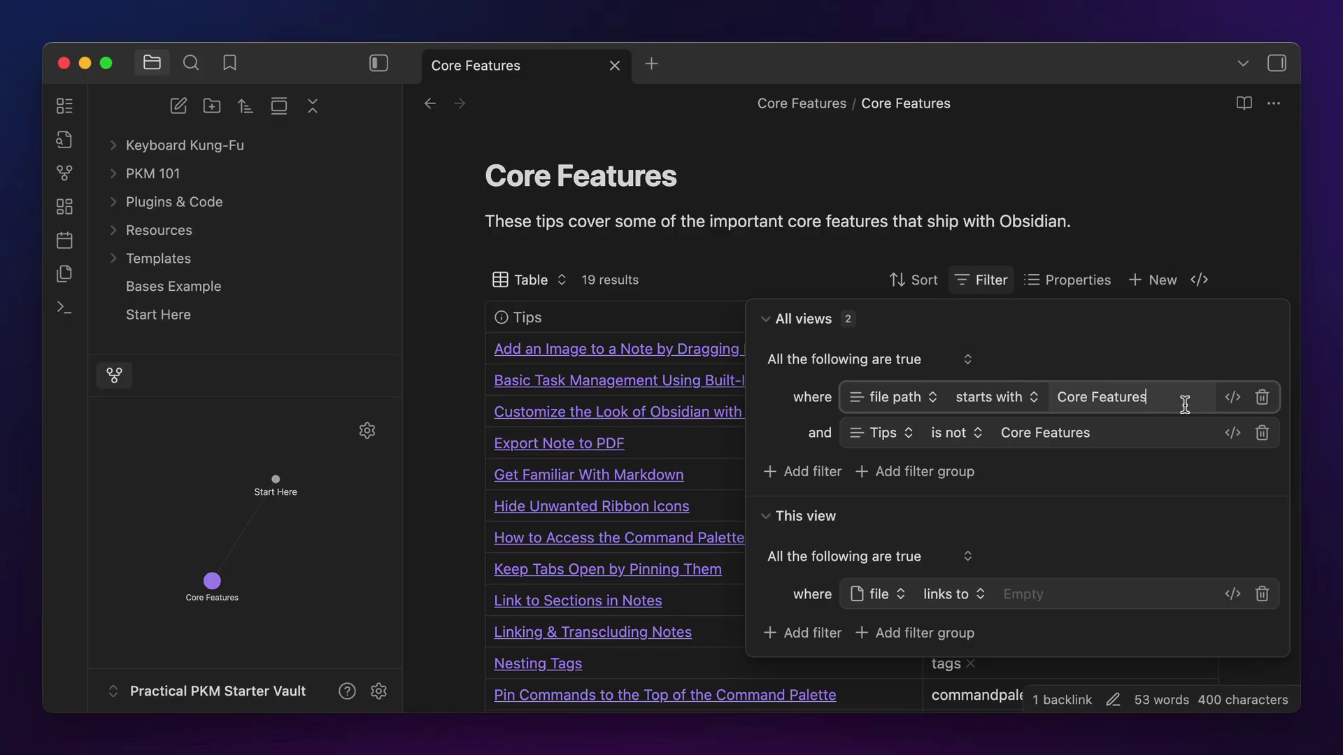
pyautogui.click(1190, 352)
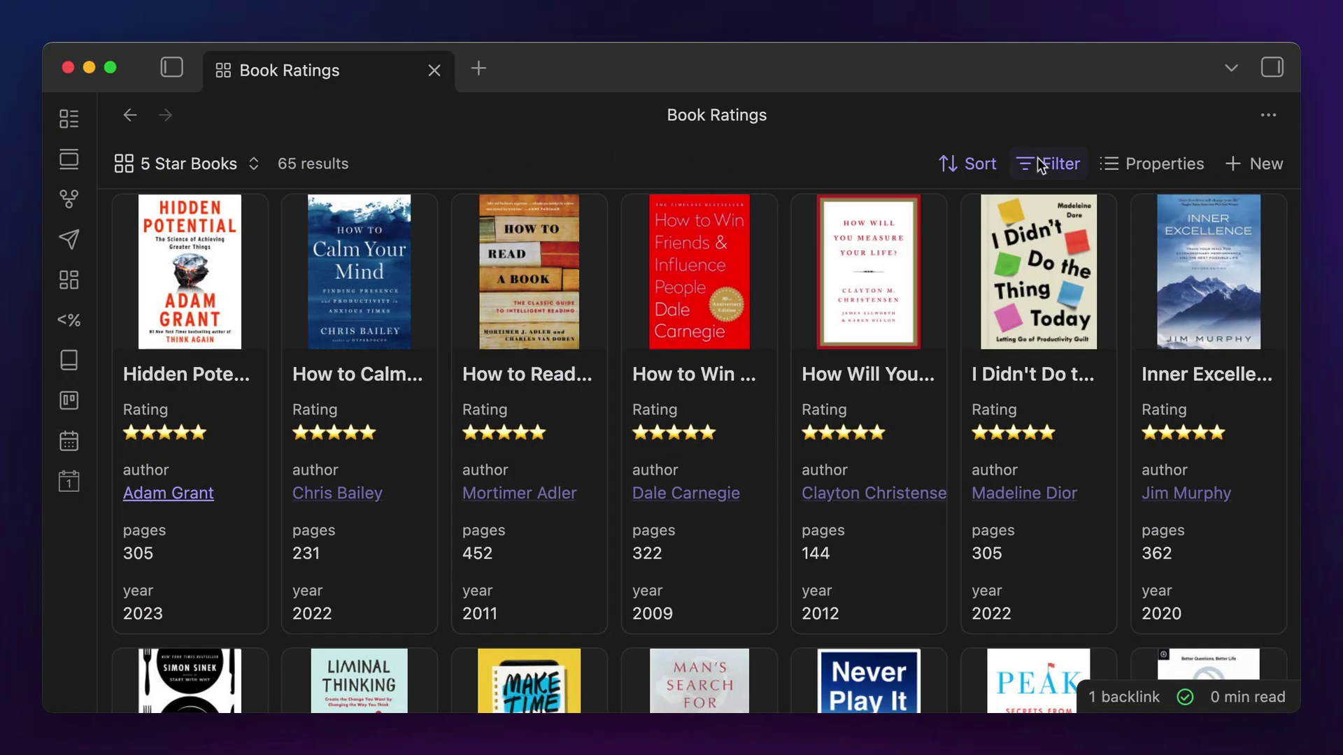
# - Inspect the filters of the 5 Star Books view and expand the filters that apply to all views
pyautogui.click(1038, 158)
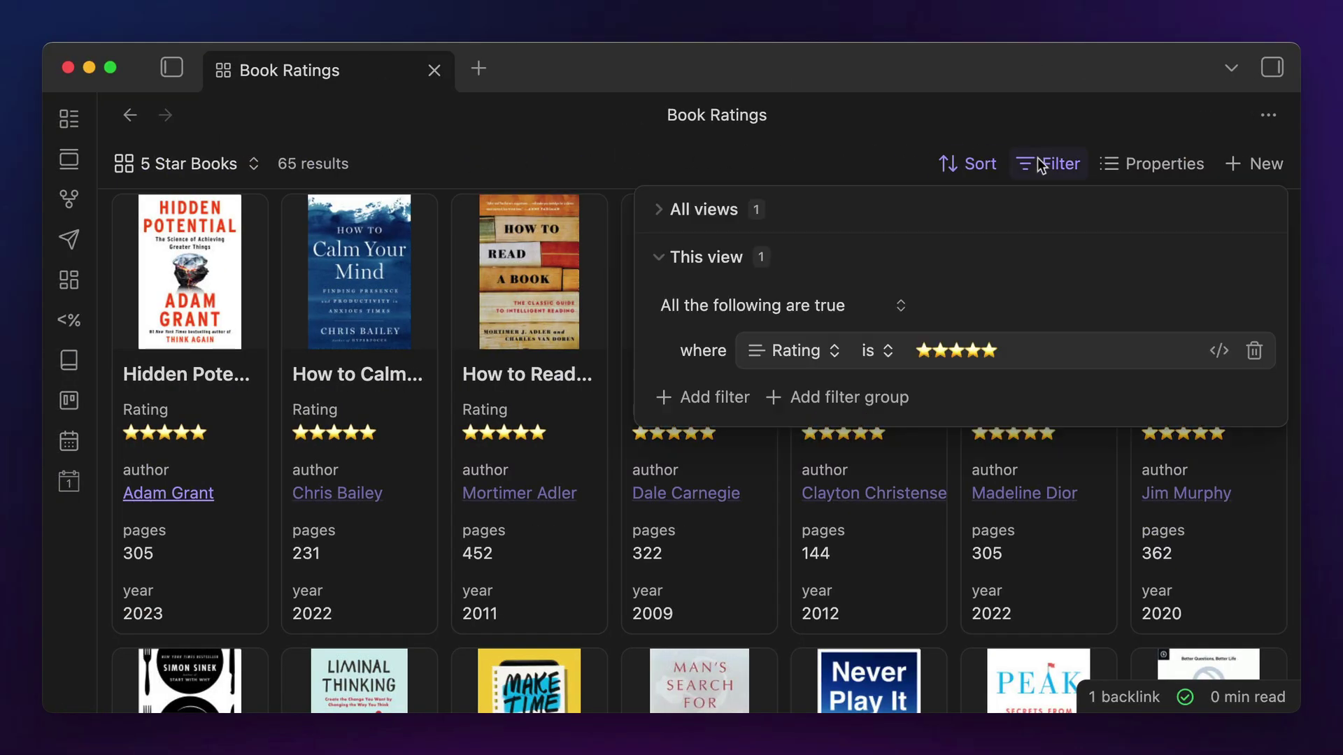
pyautogui.click(662, 212)
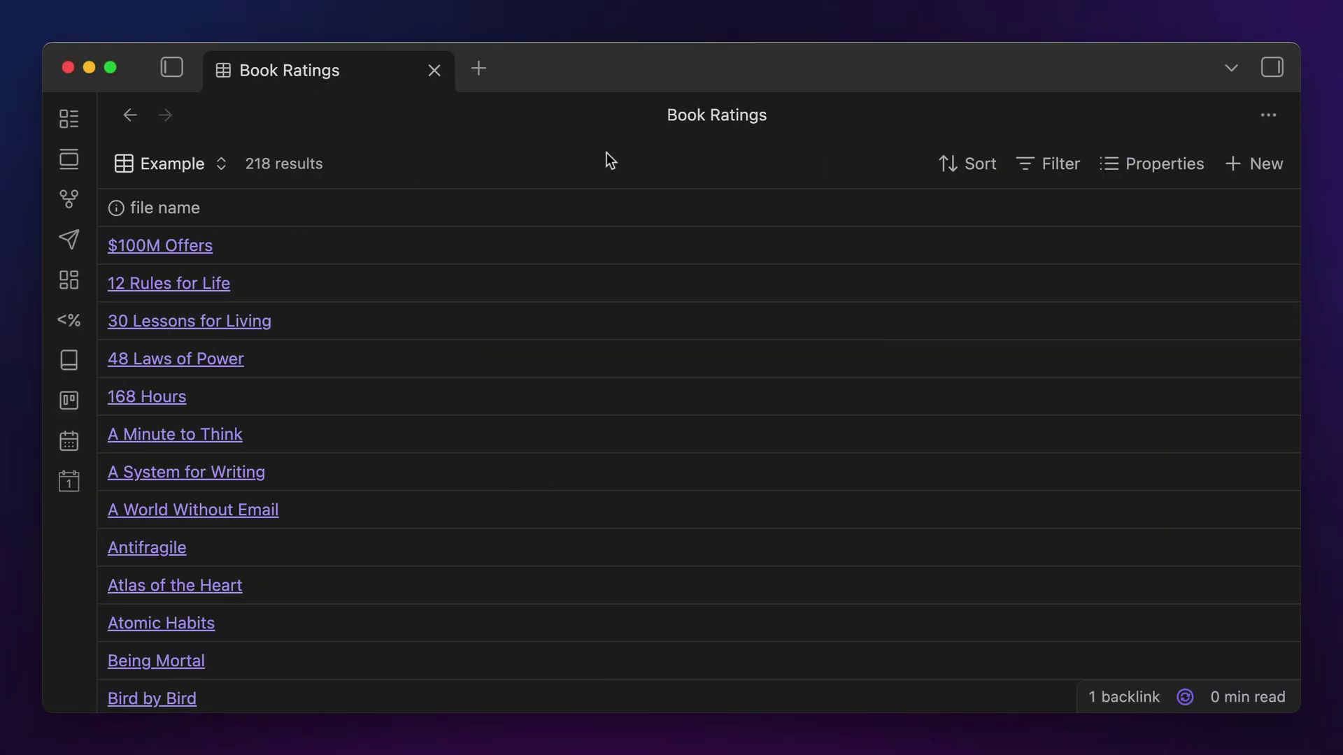
# - Show the author property in the Example view of Book Ratings and set its display name to Author
pyautogui.click(1138, 162)
pyautogui.write('author')
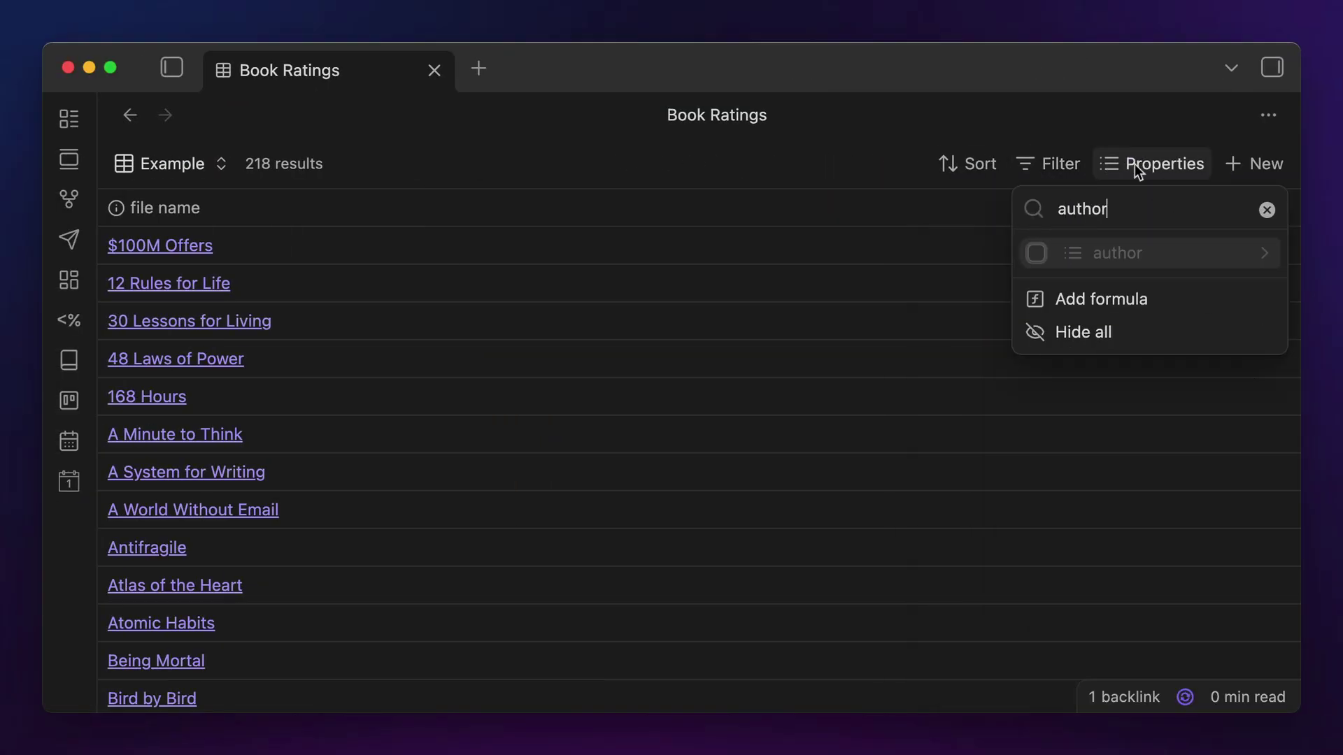
pyautogui.click(1039, 249)
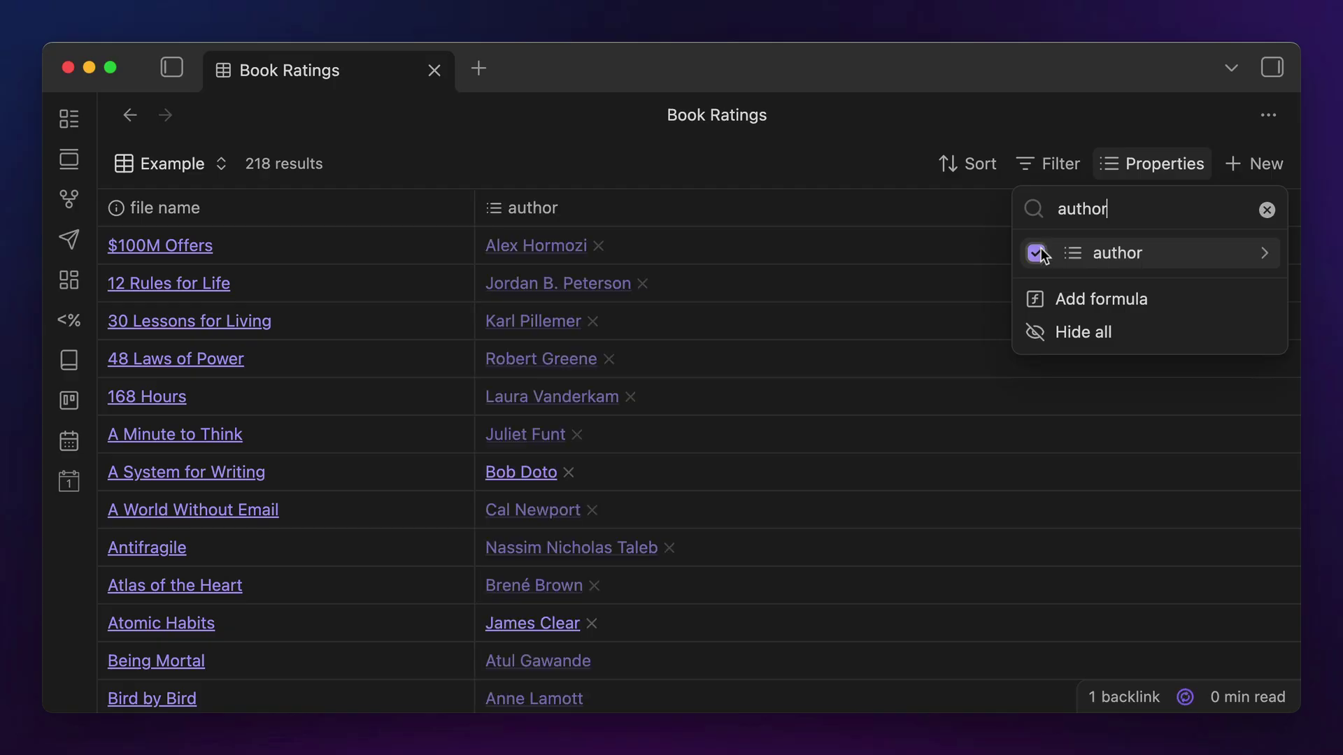
pyautogui.click(1271, 252)
pyautogui.write('Author')
pyautogui.press('Return')
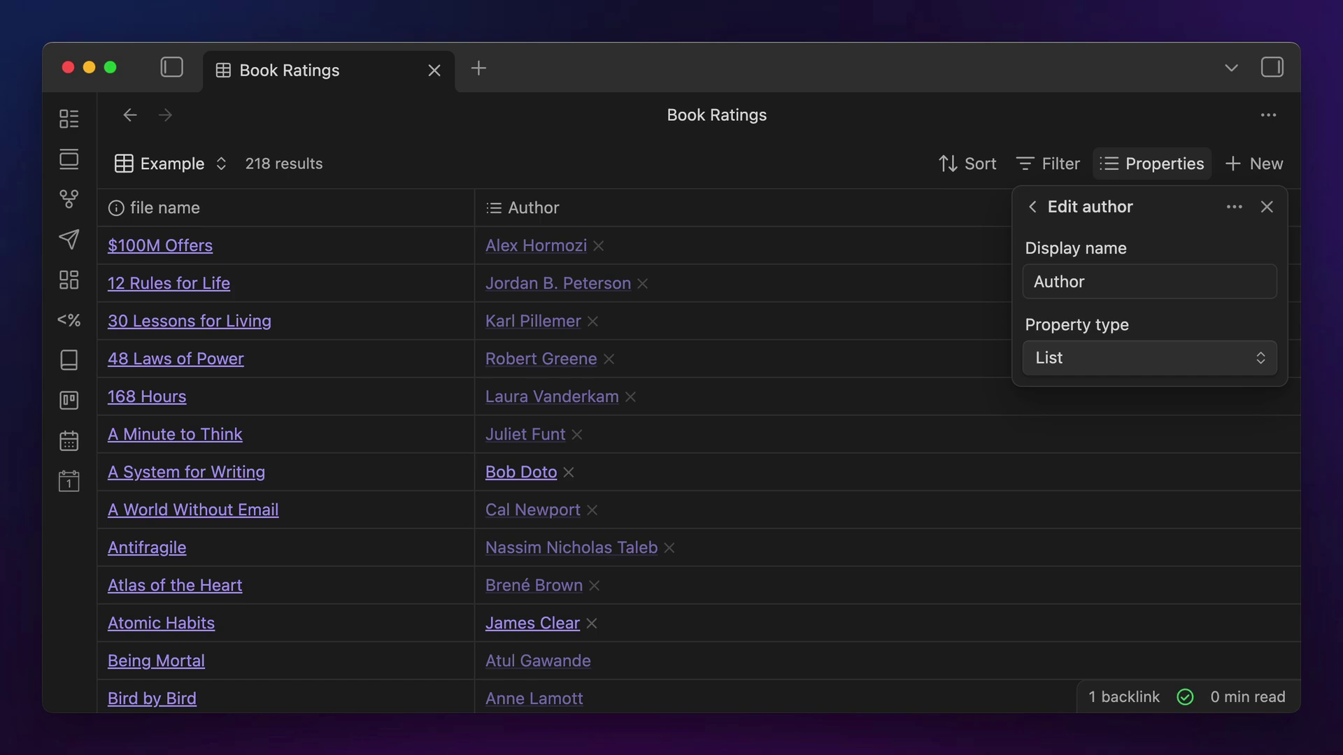
# - Open the sort options of the Book Ratings base, and show the code behind the table in the Keyboard Kung-Fu note
pyautogui.click(983, 166)
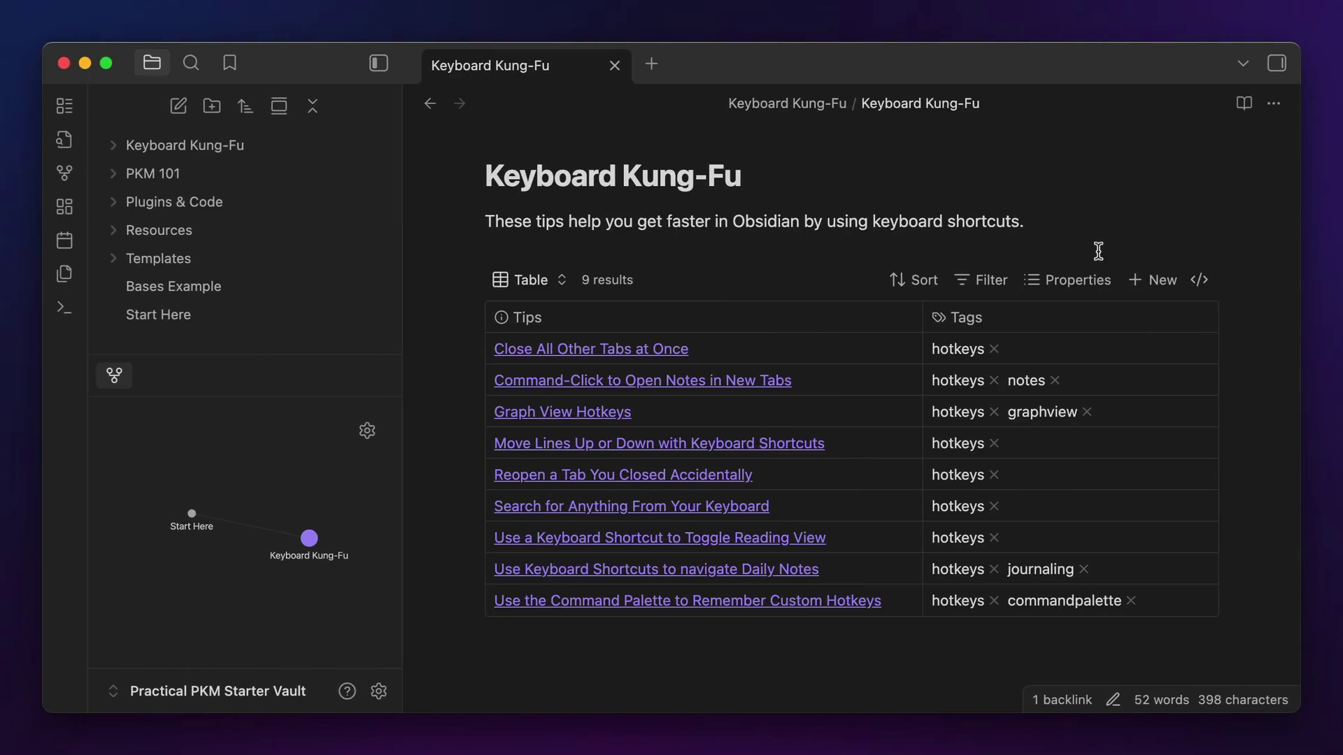
pyautogui.click(1197, 281)
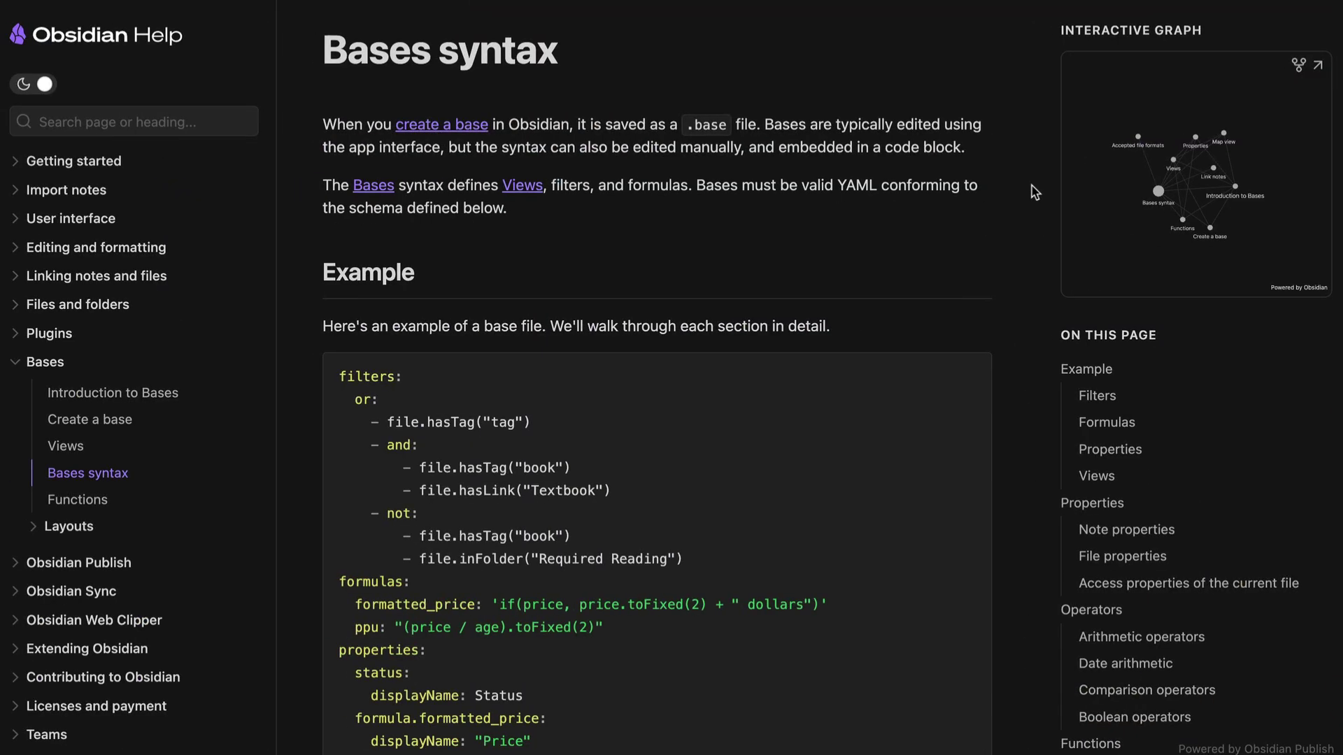
# - Read the example, filters and formulas sections of the Bases syntax page in Obsidian Help
pyautogui.scroll(-5, 1035, 192)
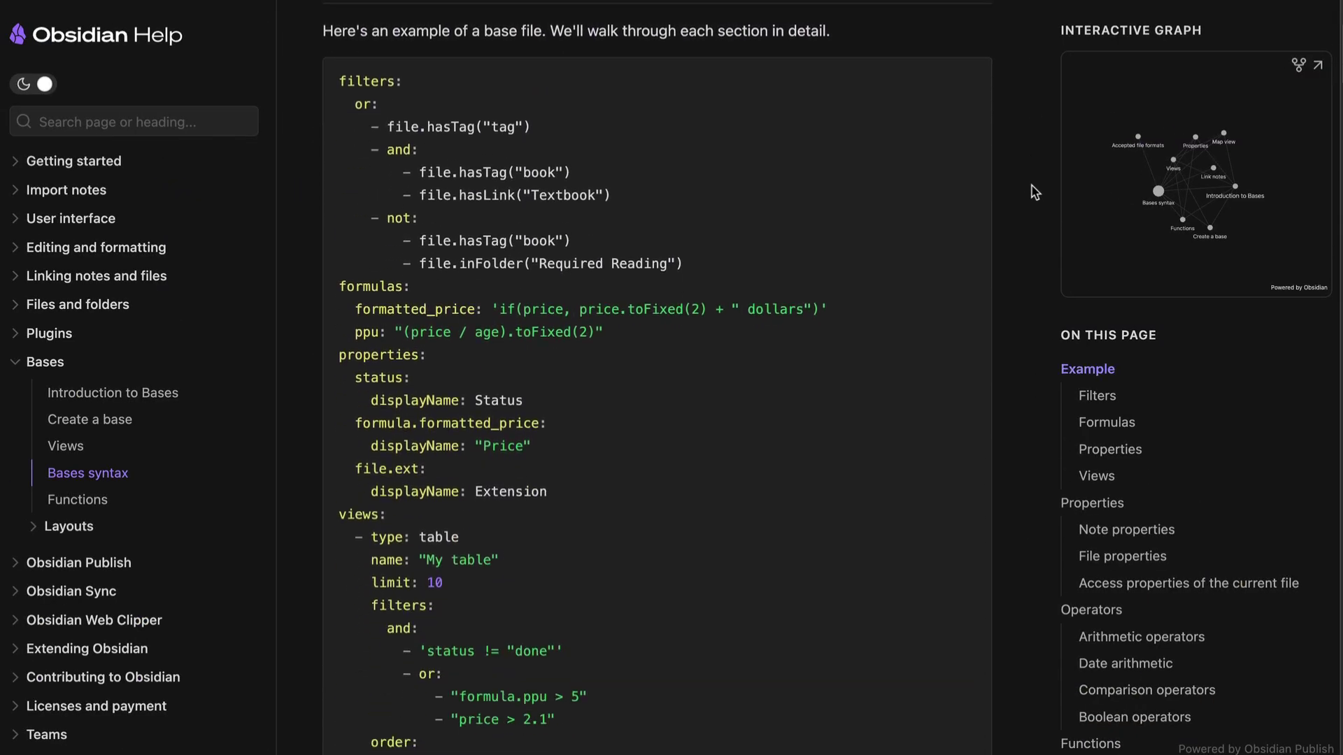
pyautogui.scroll(-3, 1035, 192)
pyautogui.scroll(-2, 1034, 192)
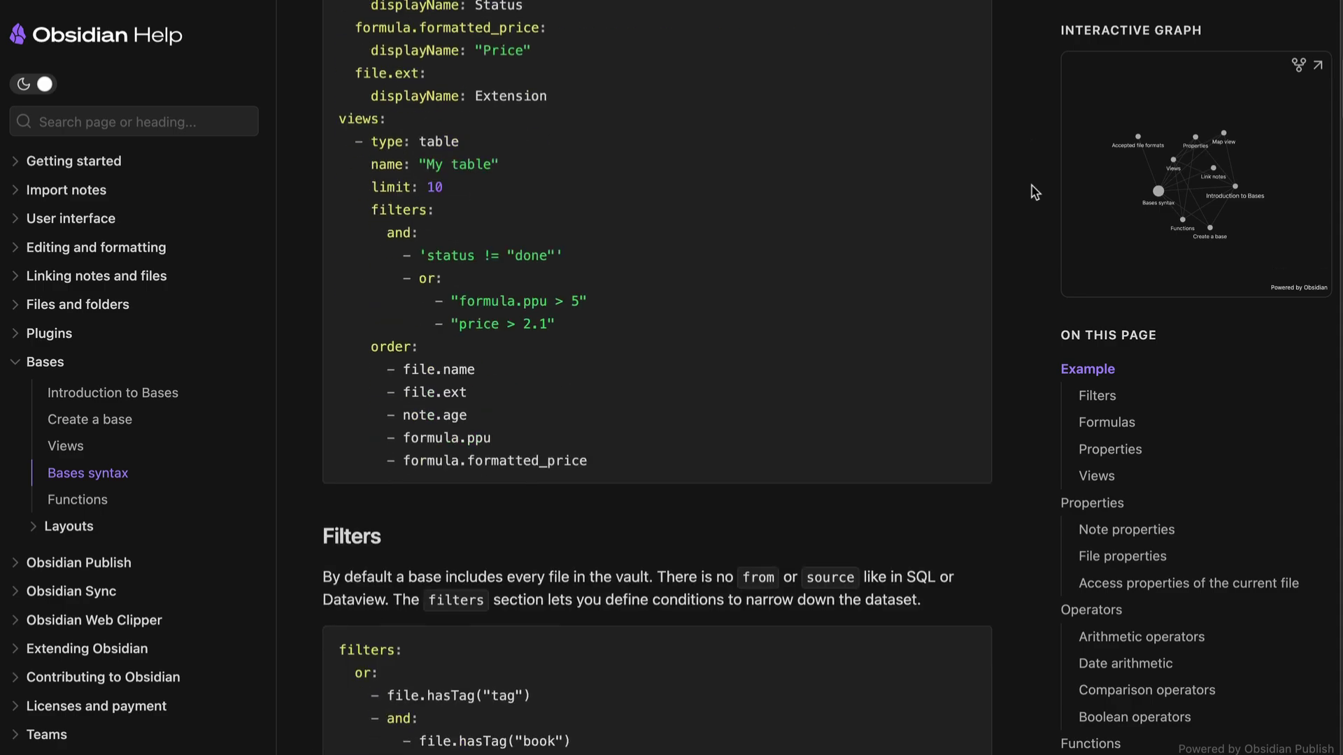
pyautogui.scroll(-3, 1034, 192)
pyautogui.scroll(-3, 1034, 191)
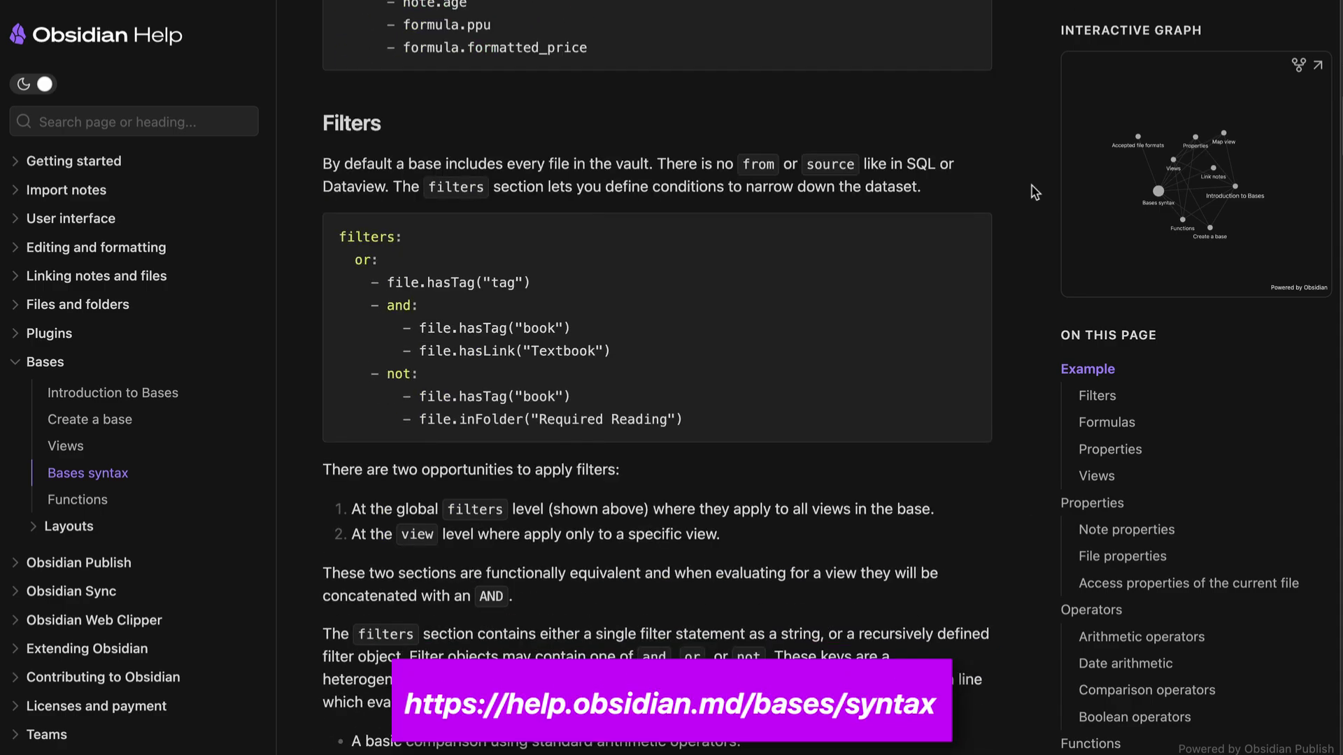
pyautogui.scroll(-3, 1034, 191)
pyautogui.scroll(-3, 1034, 192)
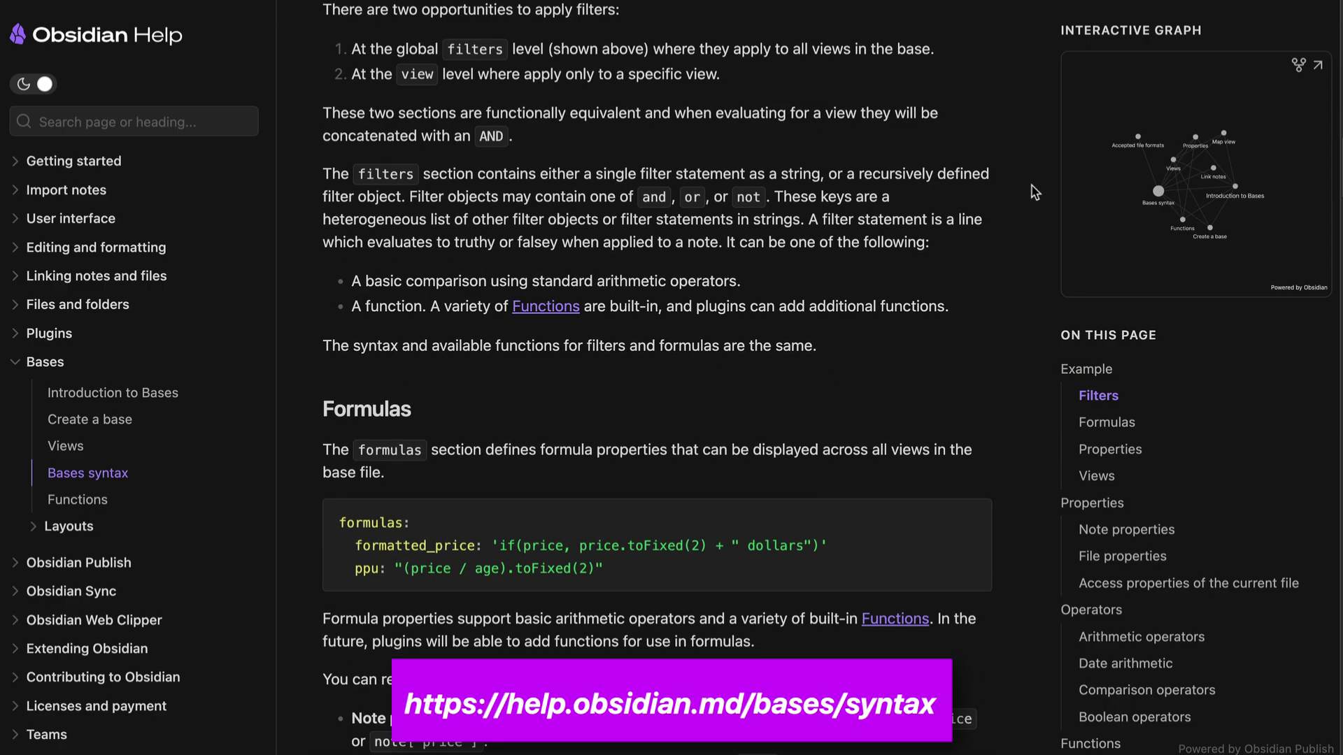
pyautogui.scroll(-3, 1035, 191)
pyautogui.scroll(-3, 1035, 191)
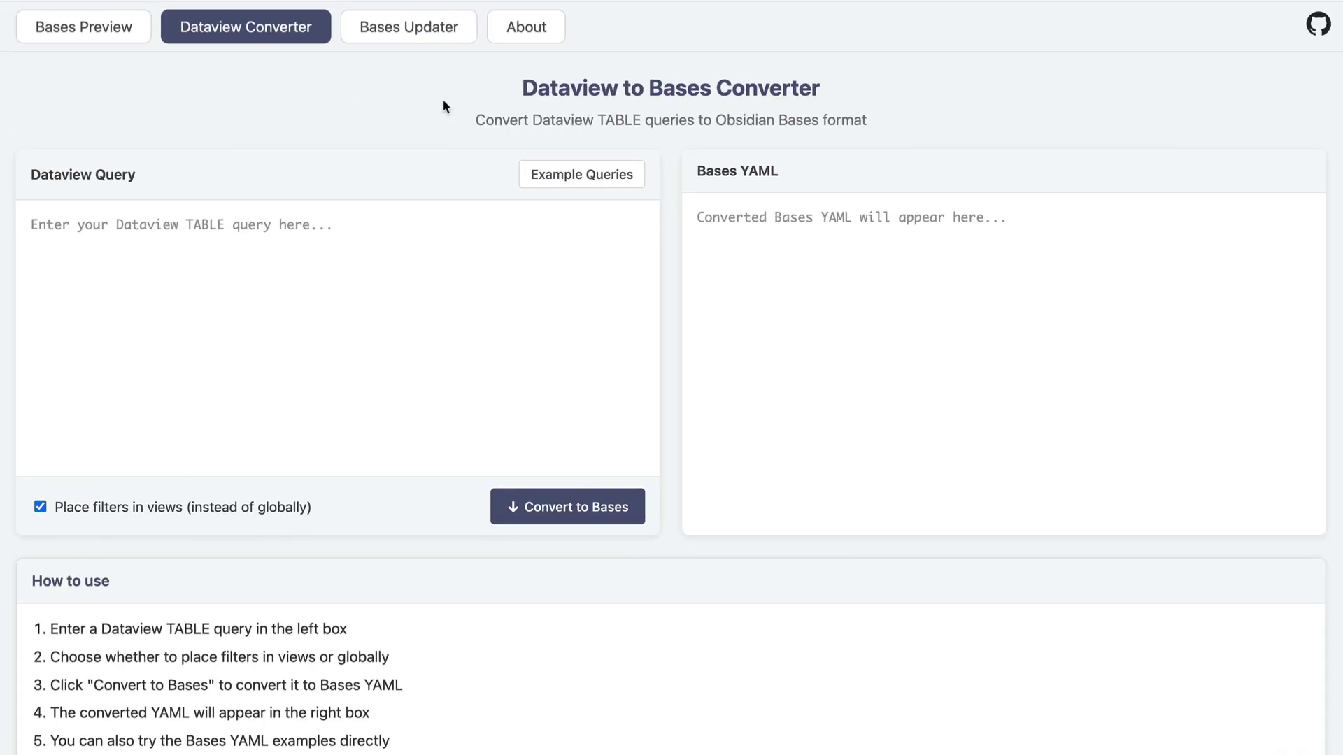
# - Convert the Dataview project table query (FROM #project AND -"Templates", SORT file.mtime DESC) in the Dataview to Bases Converter and review the generated YAML
pyautogui.click(252, 246)
pyautogui.write('TABLE without id file.link as "Project", dateformat(file.ctime,"yyyy-MM-dd") as "Date Created", dateformat(file.mtime,"yyyy-MM-dd") as "Last Modified", file.tags as "Tags" FROM #project AND -"Templates" SORT file.mtime DESC')
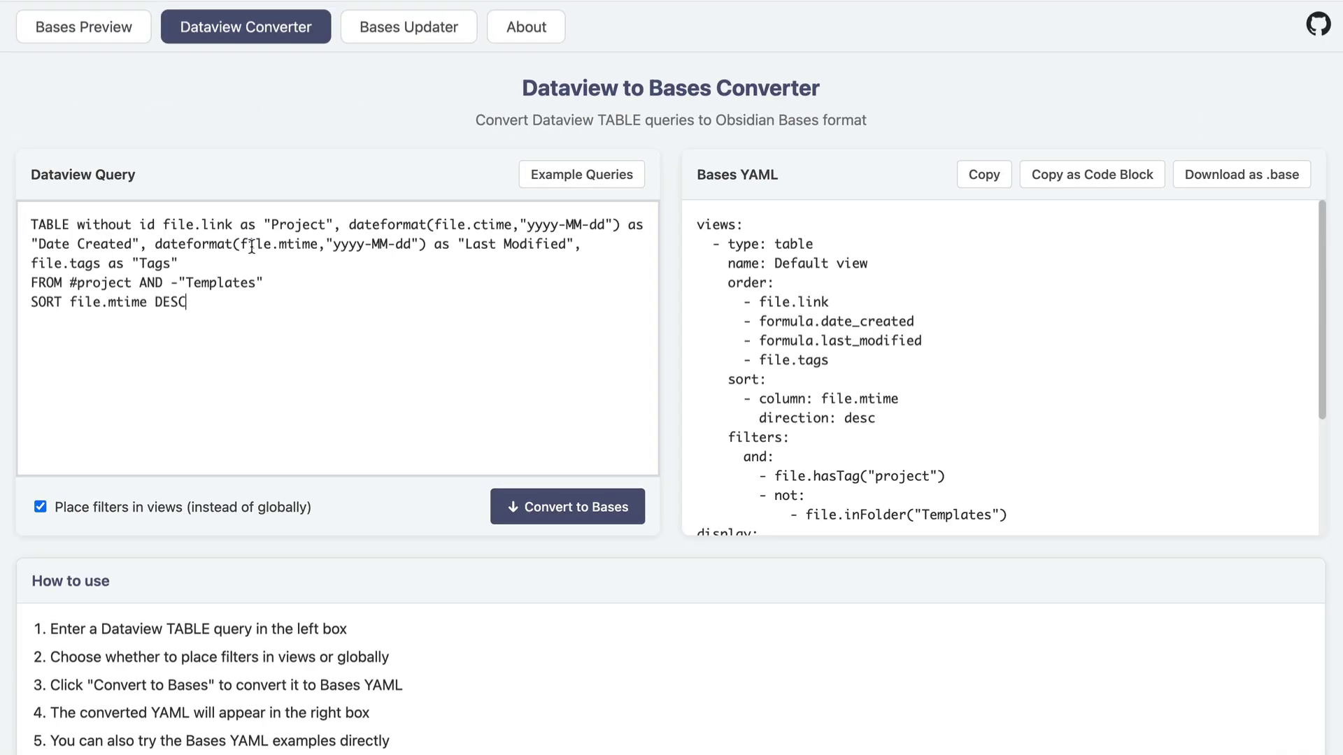
pyautogui.scroll(-5, 809, 378)
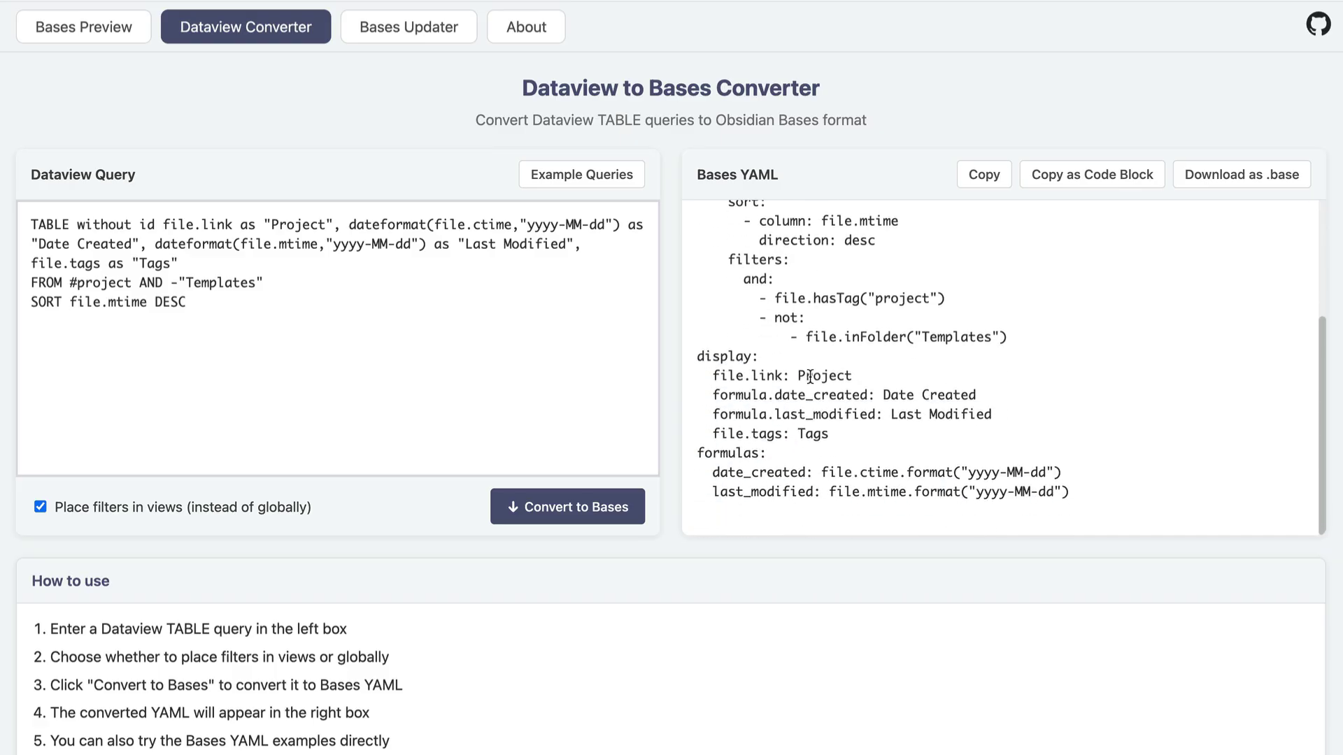
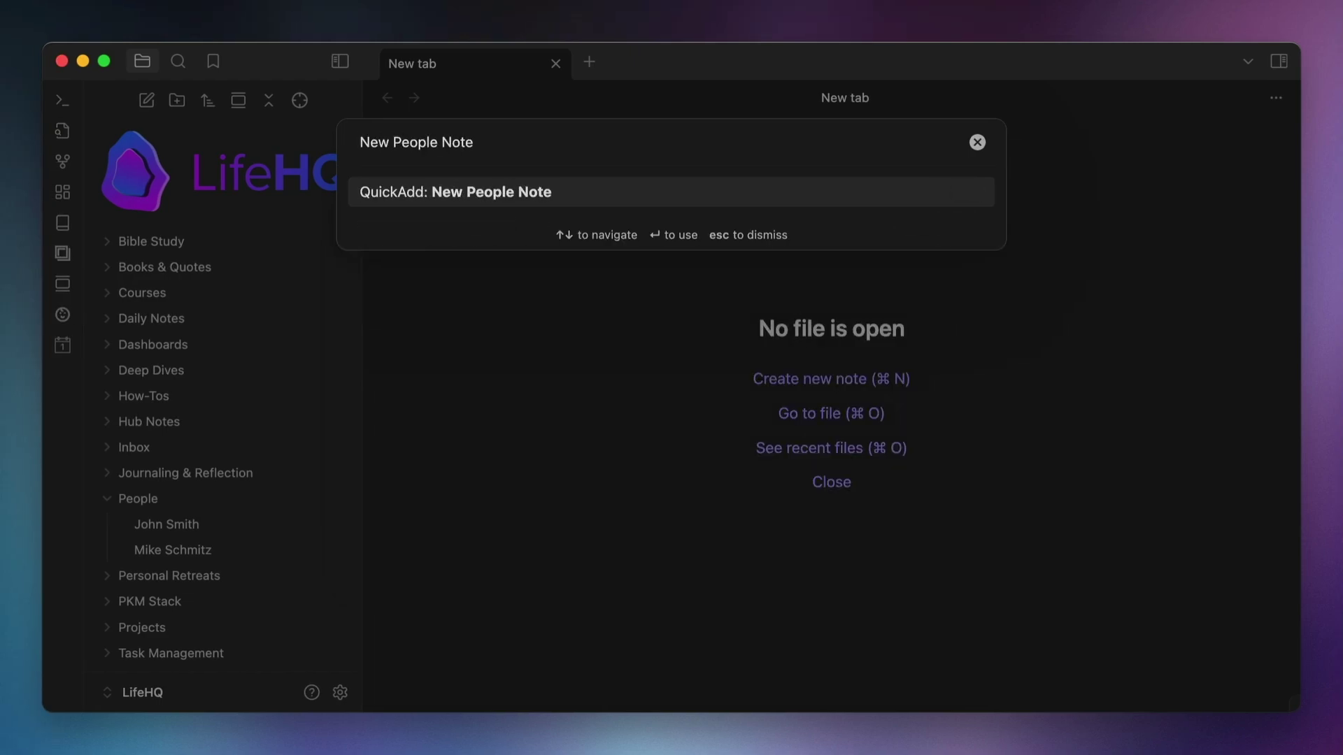
# - Create a people note with QuickAdd: New People Note, entering the person's first name, last name and lowercase first name as the tag
pyautogui.press('Return')
pyautogui.write('Tim')
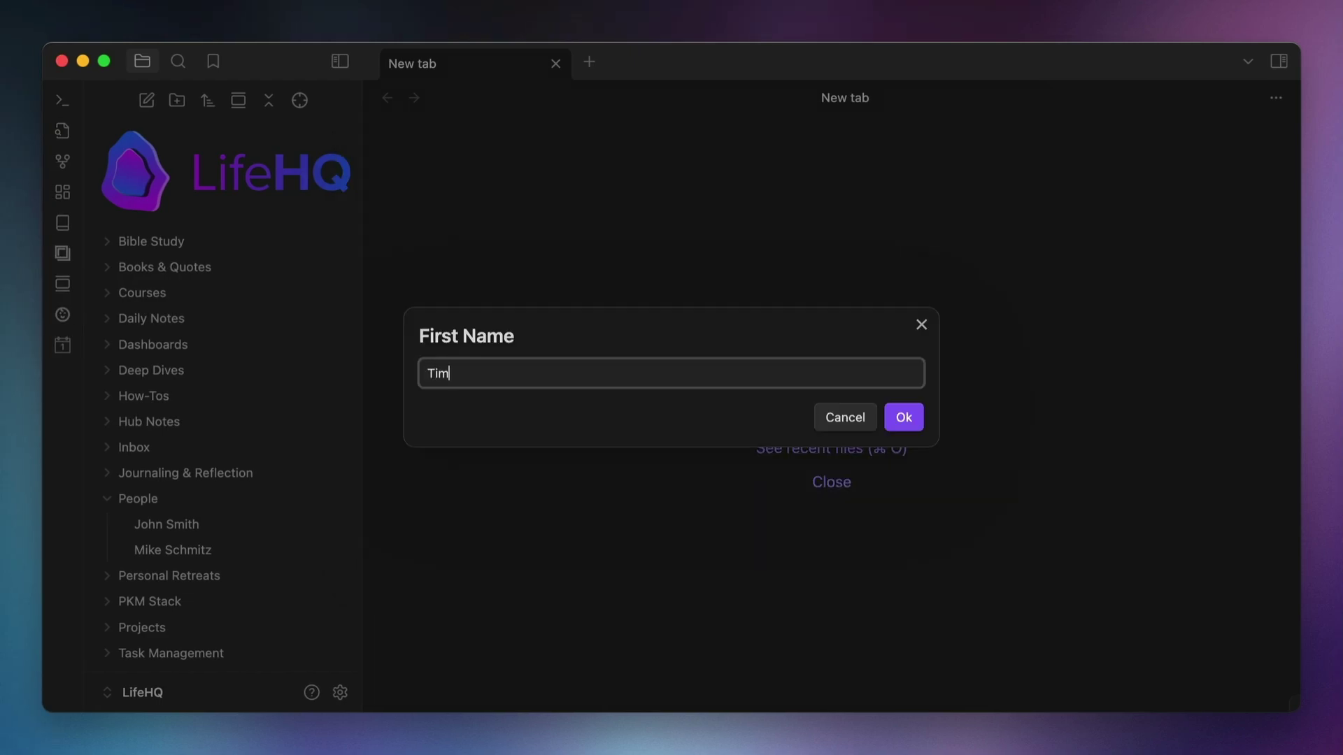
pyautogui.press('Return')
pyautogui.write('Apple')
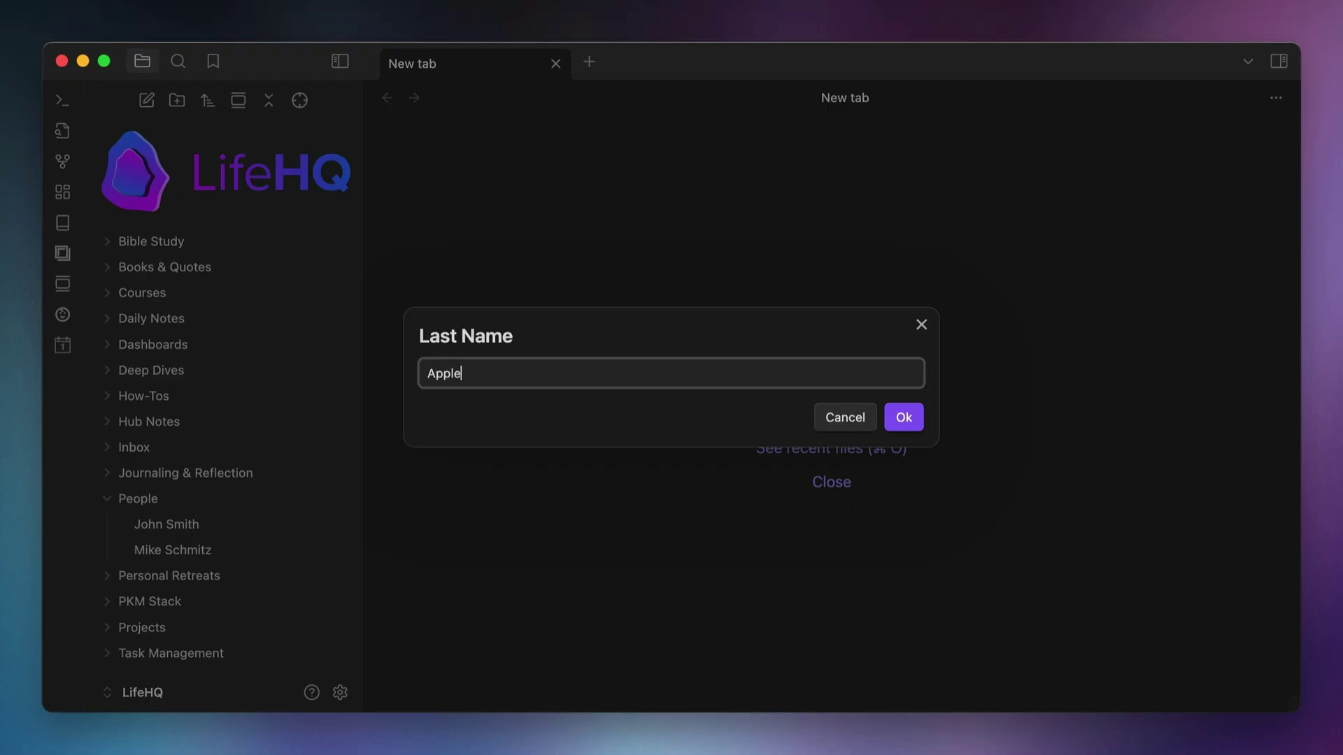
pyautogui.press('Return')
pyautogui.write('tim')
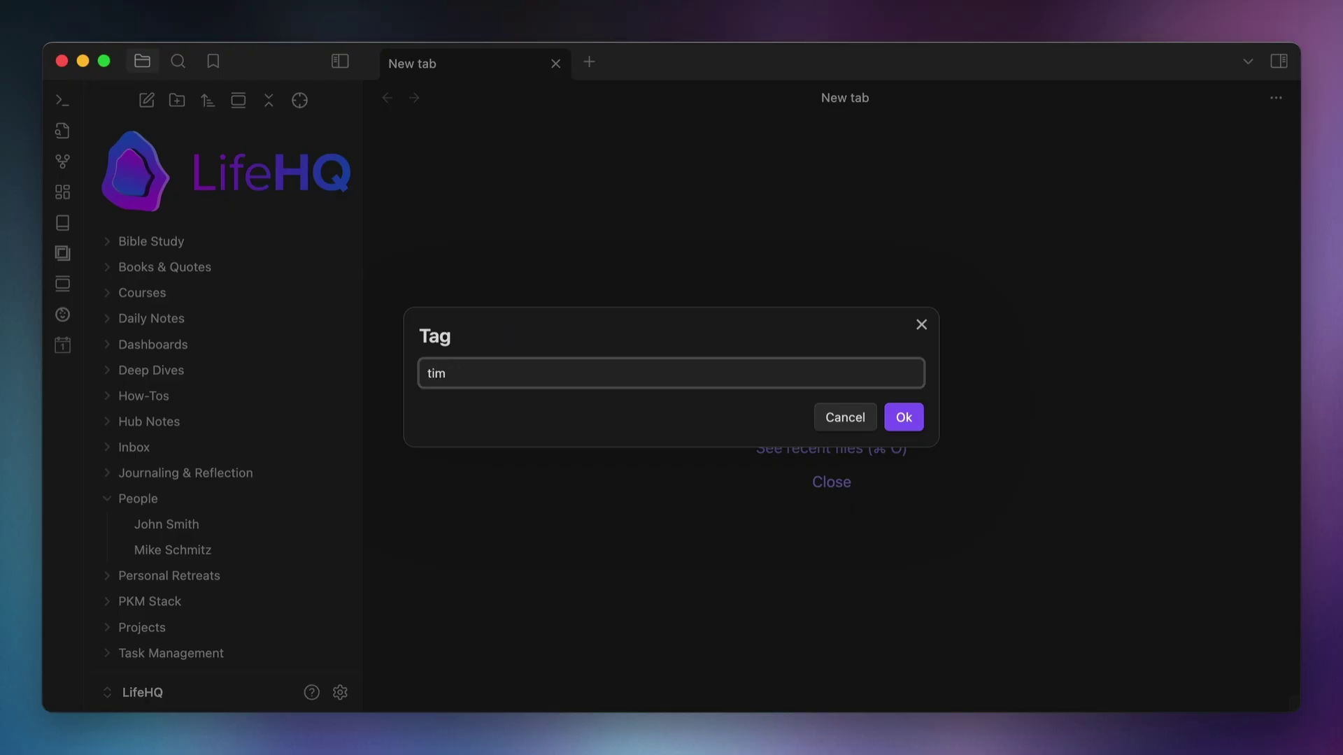
pyautogui.press('Return')
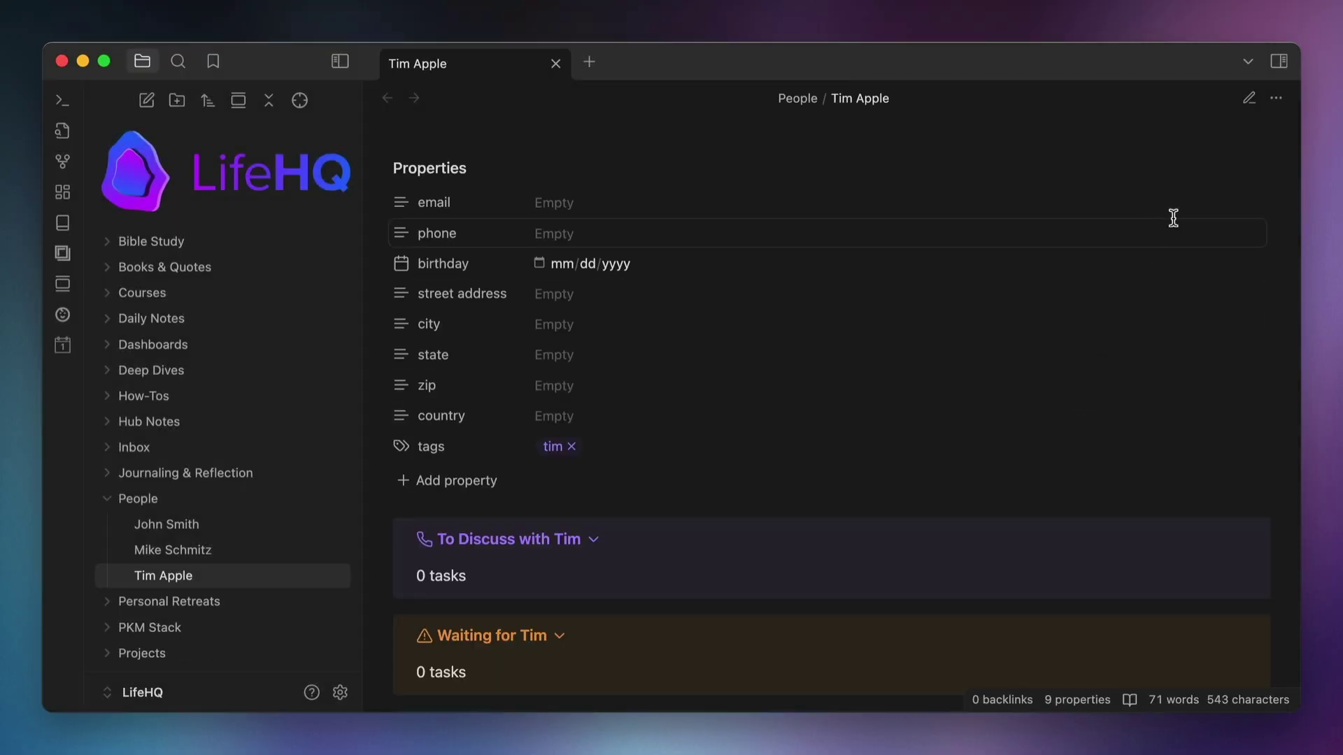
# - Switch the new people note to editing view and open the code of its To Discuss callout
pyautogui.click(1249, 99)
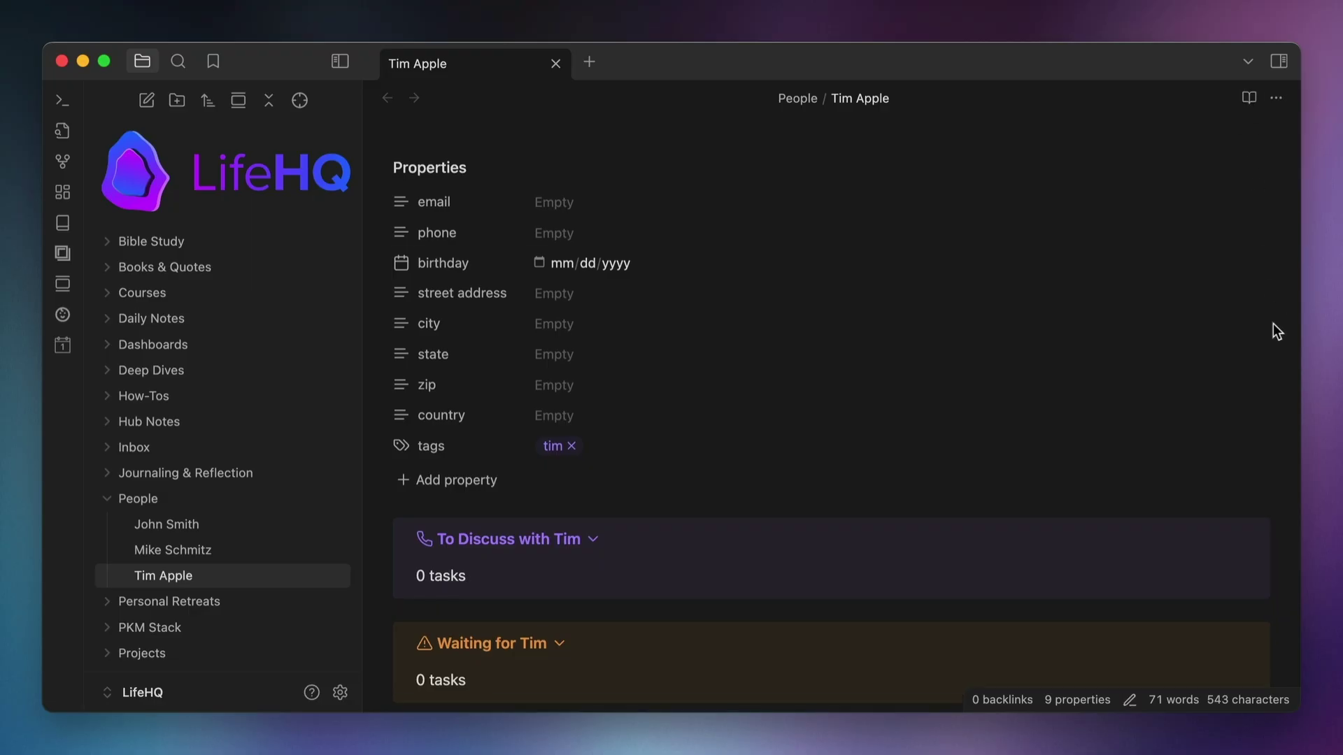
pyautogui.click(1252, 526)
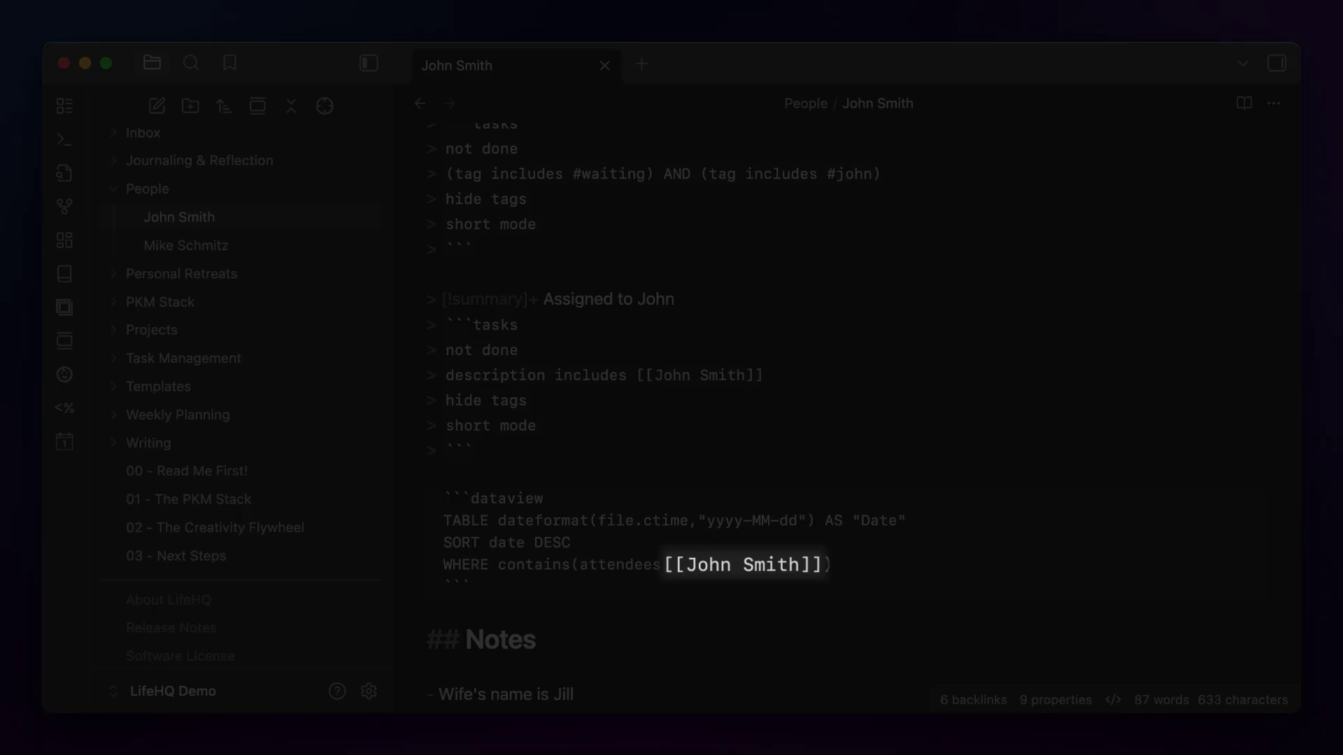
# - Show the existing contact's note in reading view, preview the linked Sample Meeting Notes and expand the properties in the preview
pyautogui.press('super+e')
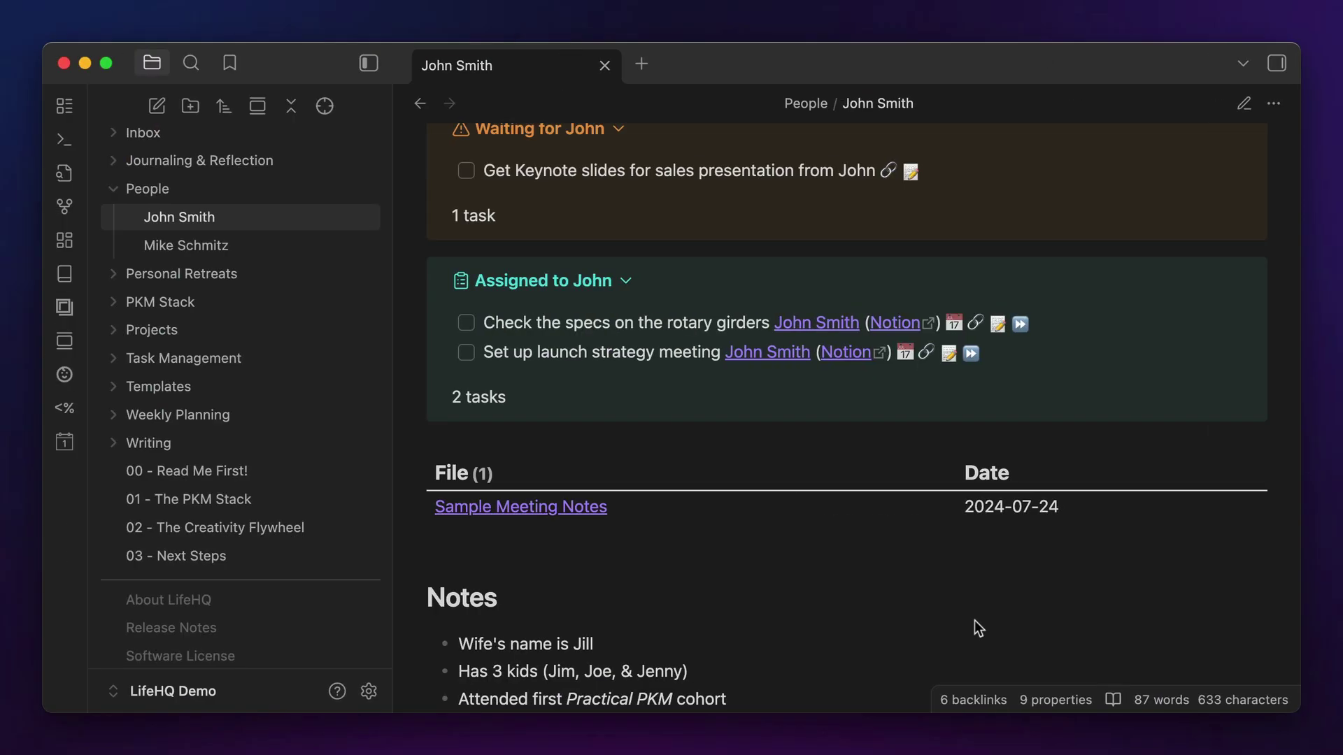
pyautogui.moveTo(557, 517)
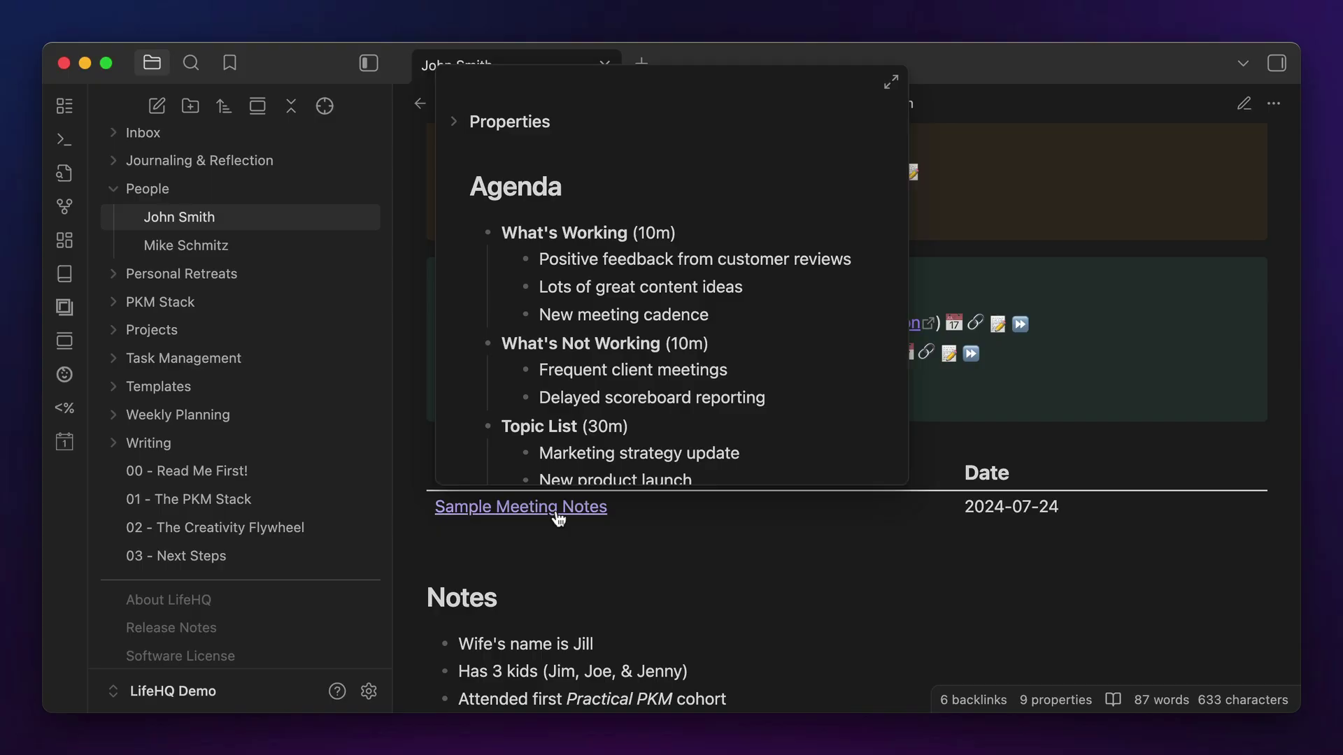
pyautogui.click(454, 123)
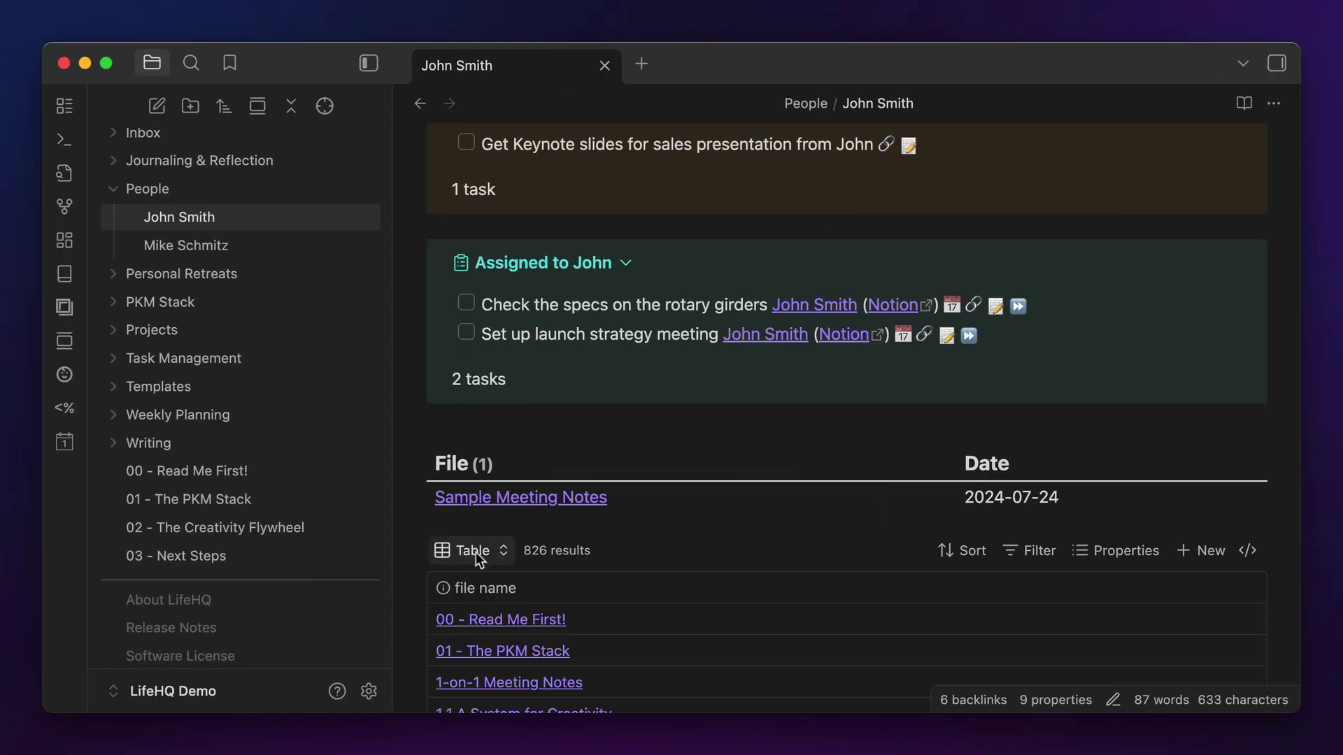
# - Filter all views of the embedded base to notes whose attendees property contains a link to this contact
pyautogui.click(1039, 549)
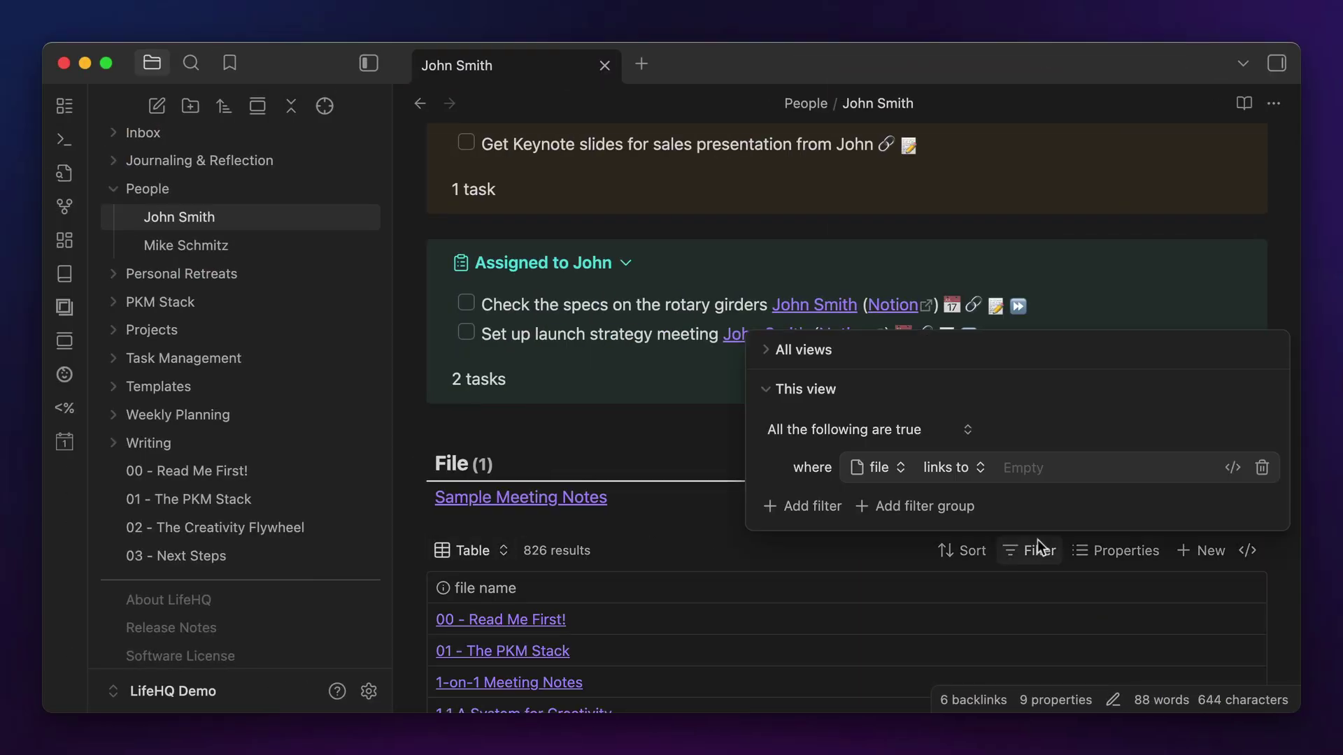
pyautogui.click(775, 350)
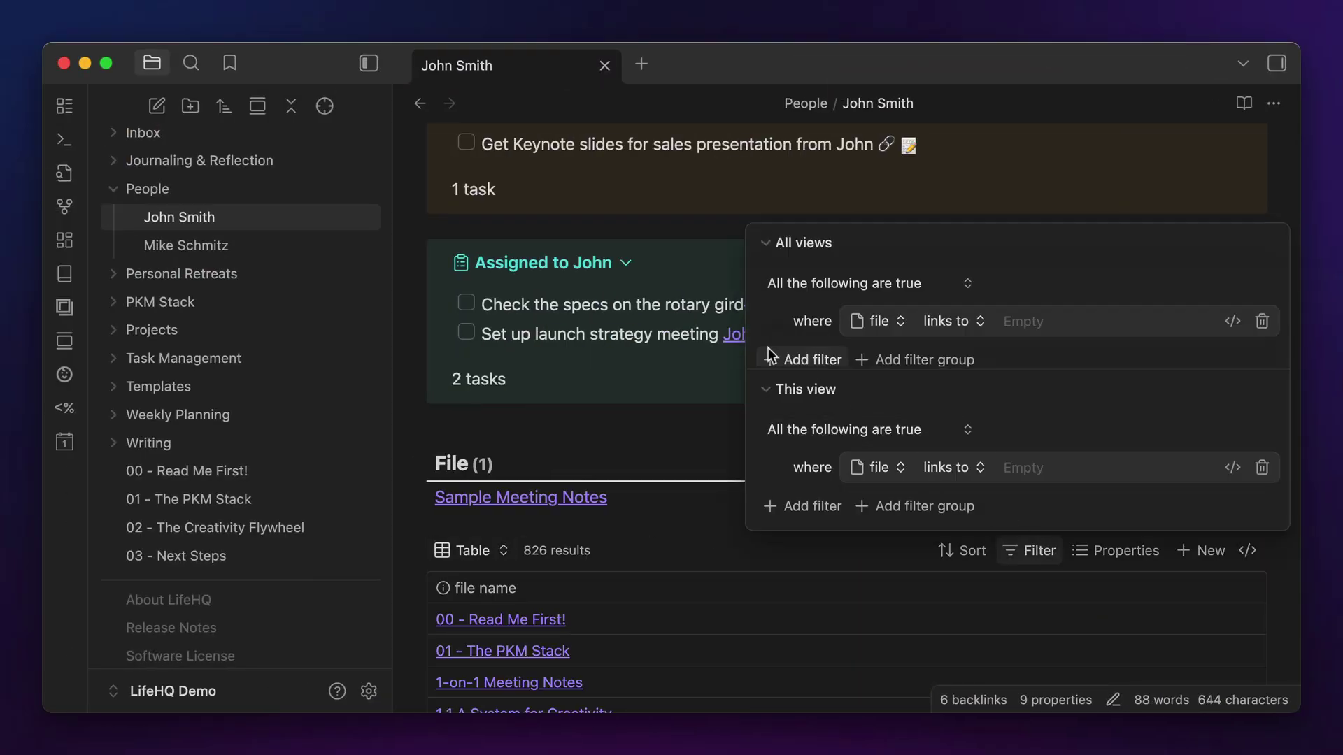
pyautogui.click(875, 306)
pyautogui.write('attendee')
pyautogui.press('Return')
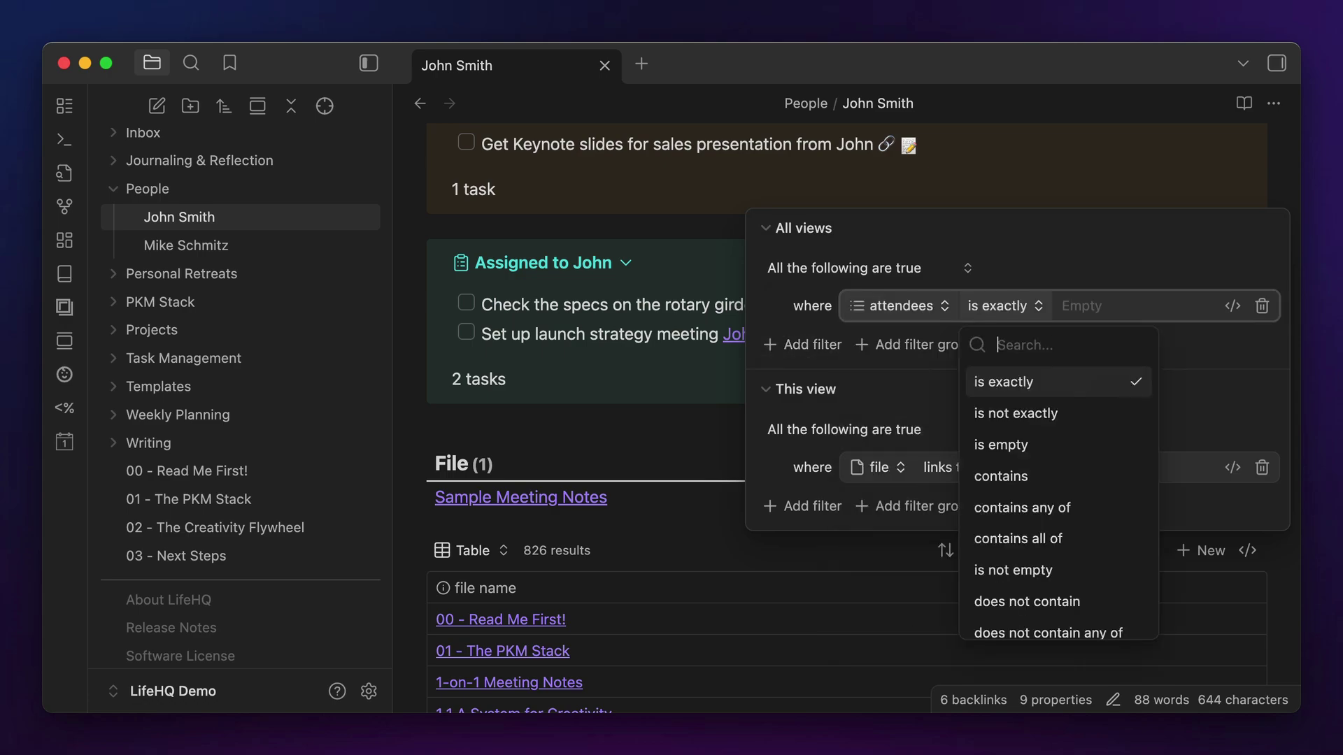
pyautogui.click(984, 470)
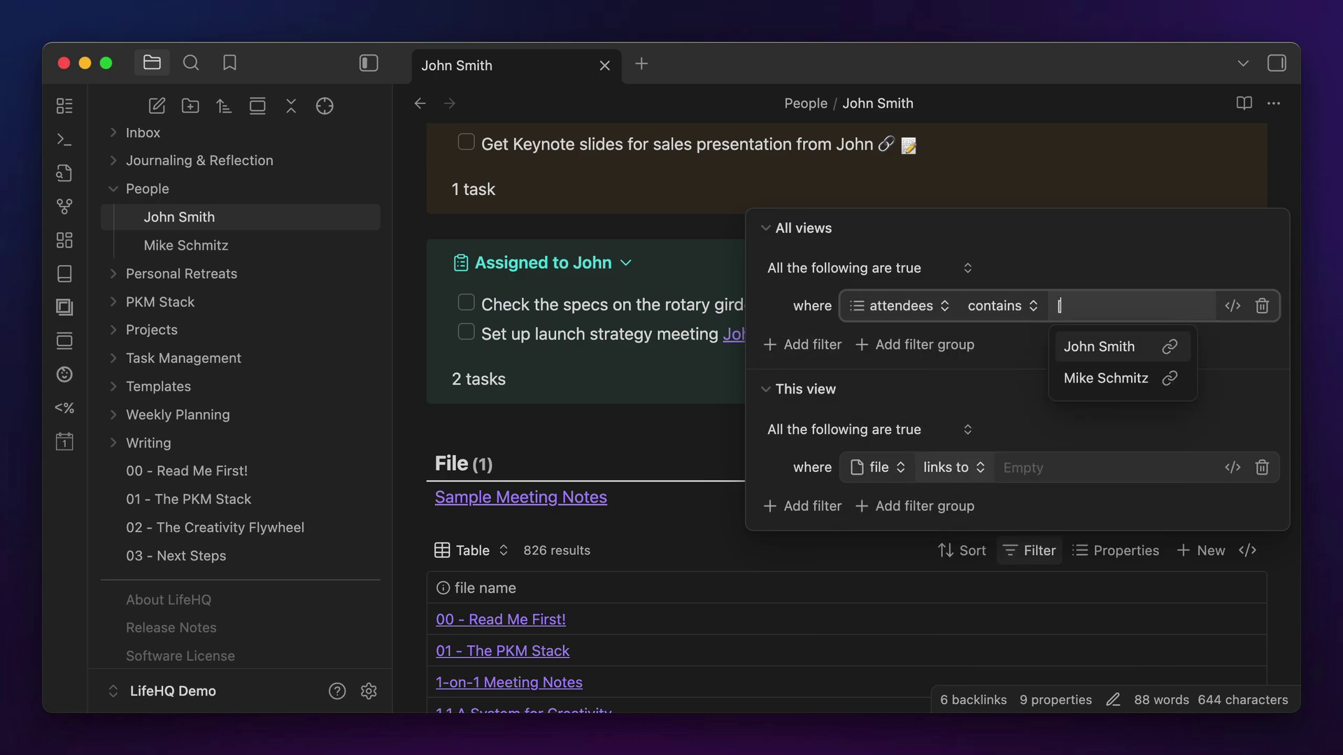
pyautogui.write('[[John Smith')
pyautogui.press('Return')
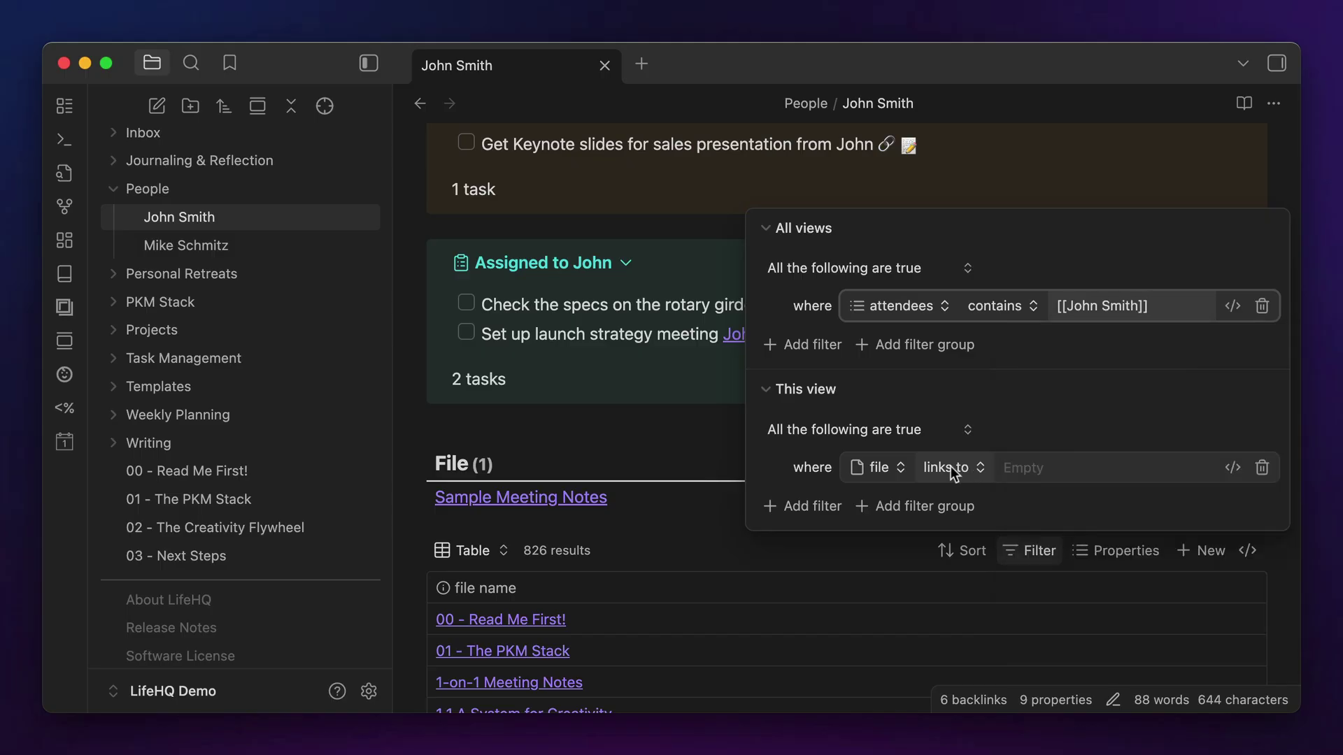
pyautogui.click(718, 434)
# - Add the date property to the base table and widen the file name column to align with the Dataview table above
pyautogui.click(1117, 552)
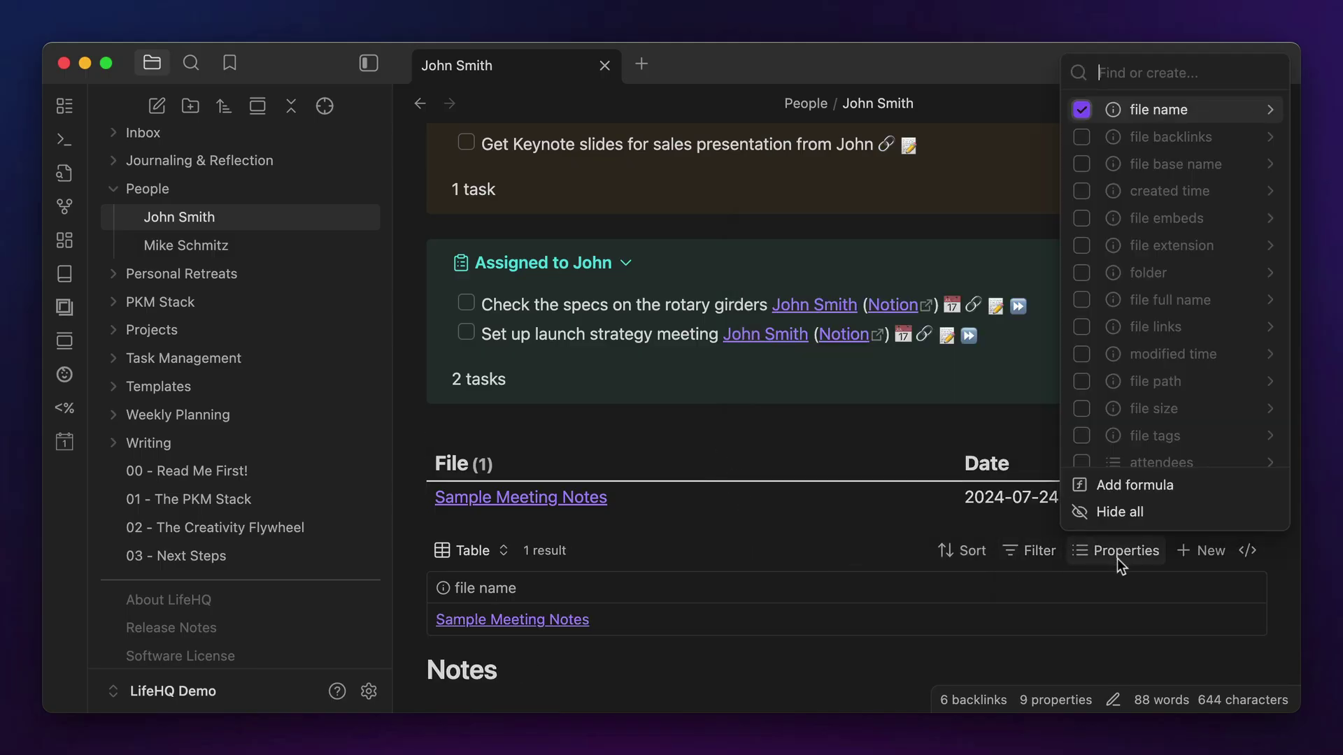
pyautogui.write('date')
pyautogui.click(1042, 205)
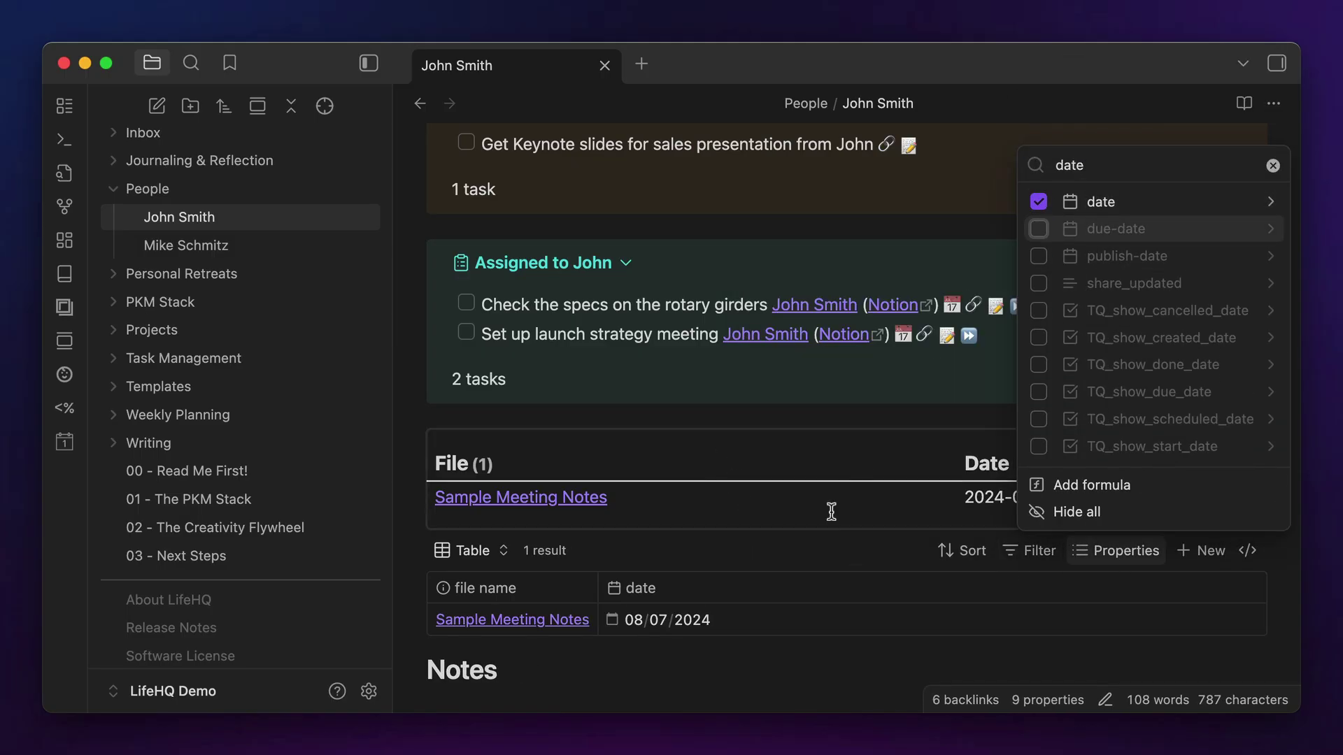
pyautogui.click(768, 561)
pyautogui.moveTo(600, 588); pyautogui.dragTo(1050, 597)
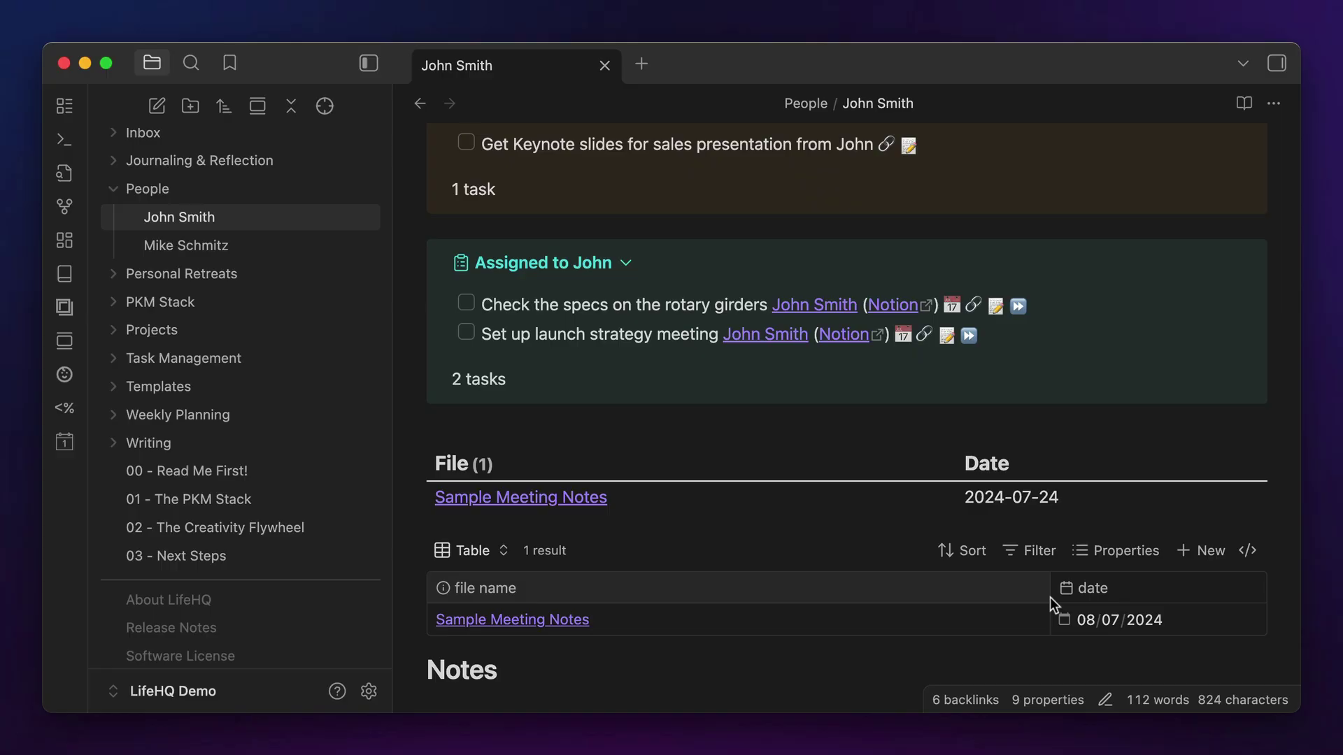
# - Set the date column's display name to Date and the file name column's to "Meeting Notes w/" plus the contact's first name
pyautogui.click(1092, 590)
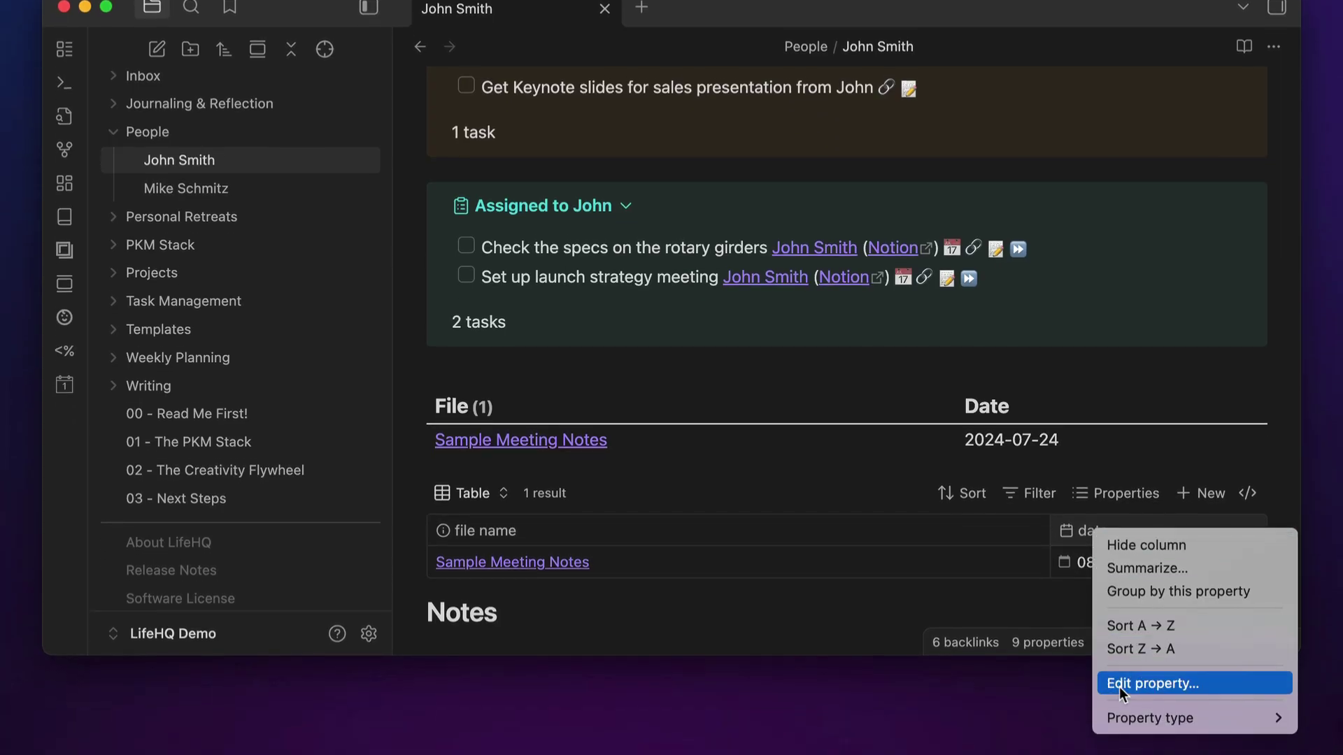
pyautogui.click(1119, 741)
pyautogui.write('Date')
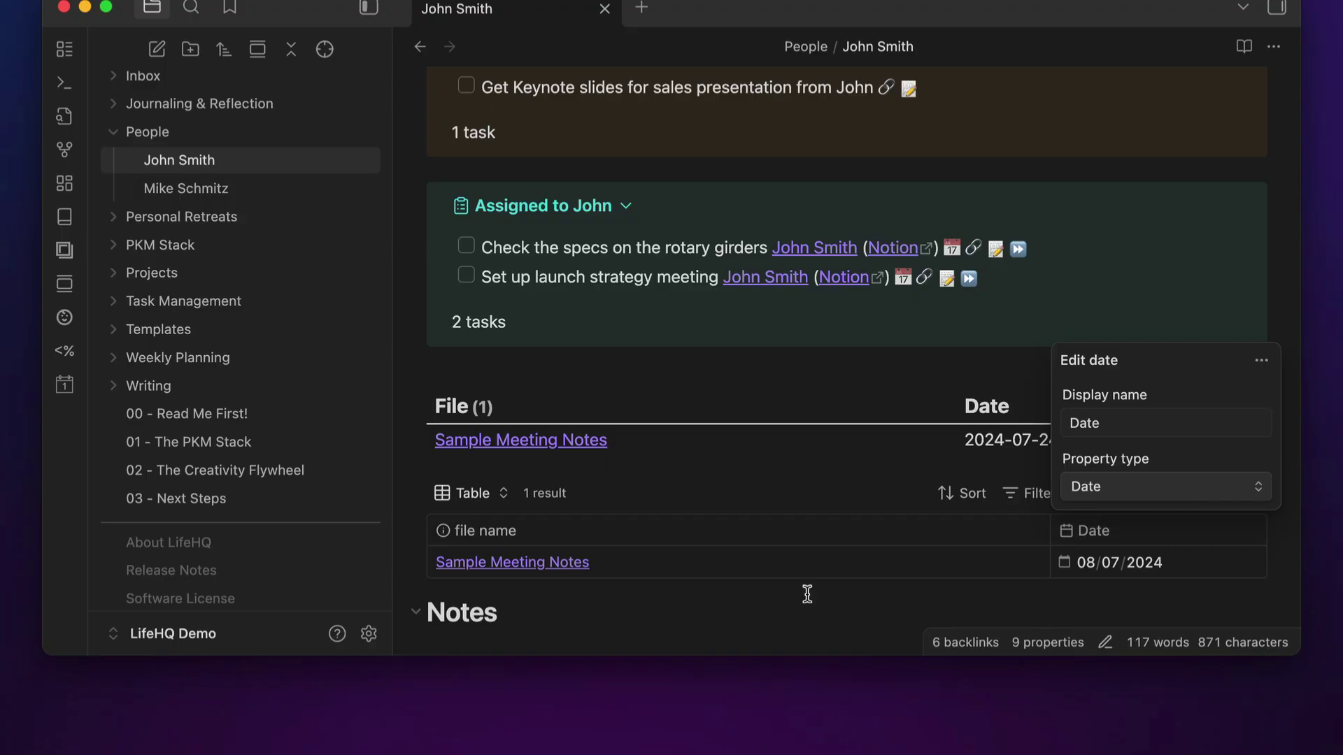
pyautogui.click(803, 594)
pyautogui.click(493, 533)
pyautogui.click(554, 660)
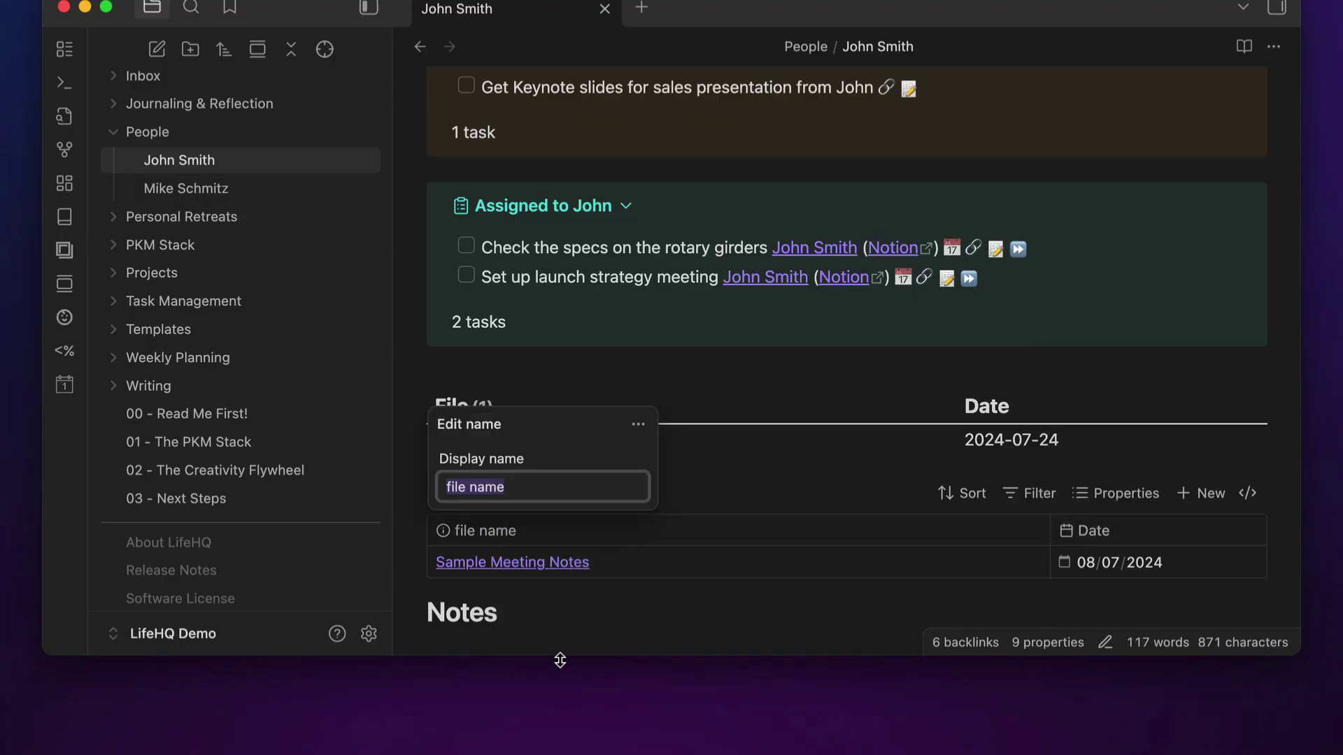
pyautogui.write('Meeting Notes w/ John')
pyautogui.click(829, 472)
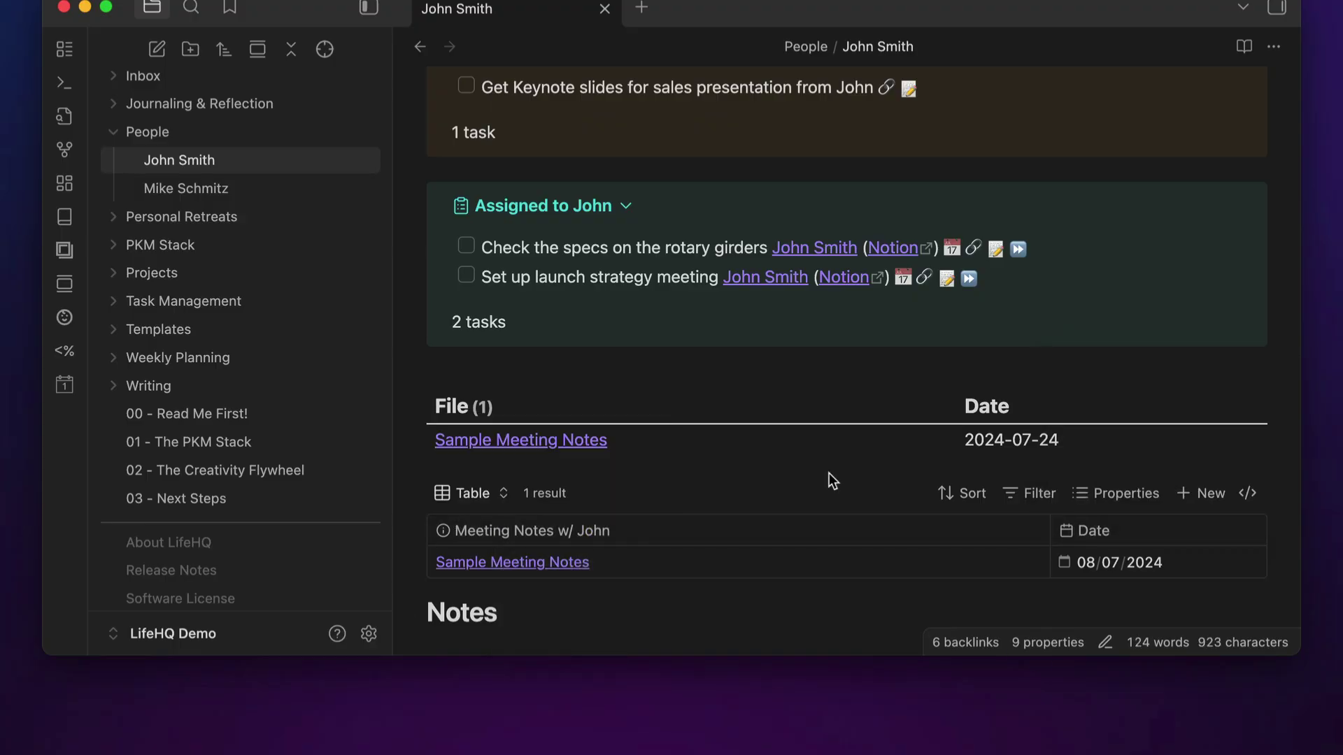
# - Sort the base table by the Date property in descending order
pyautogui.click(941, 493)
pyautogui.click(1023, 418)
pyautogui.write('date')
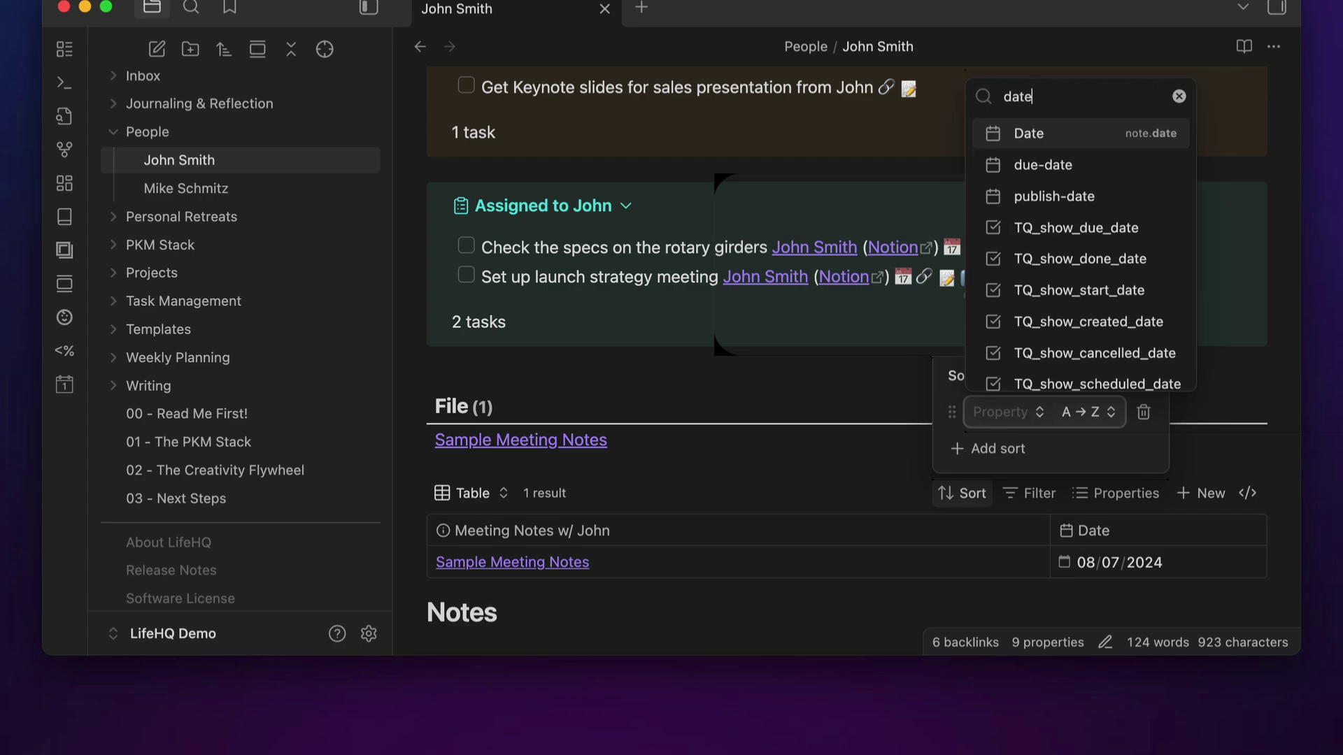
pyautogui.press('Return')
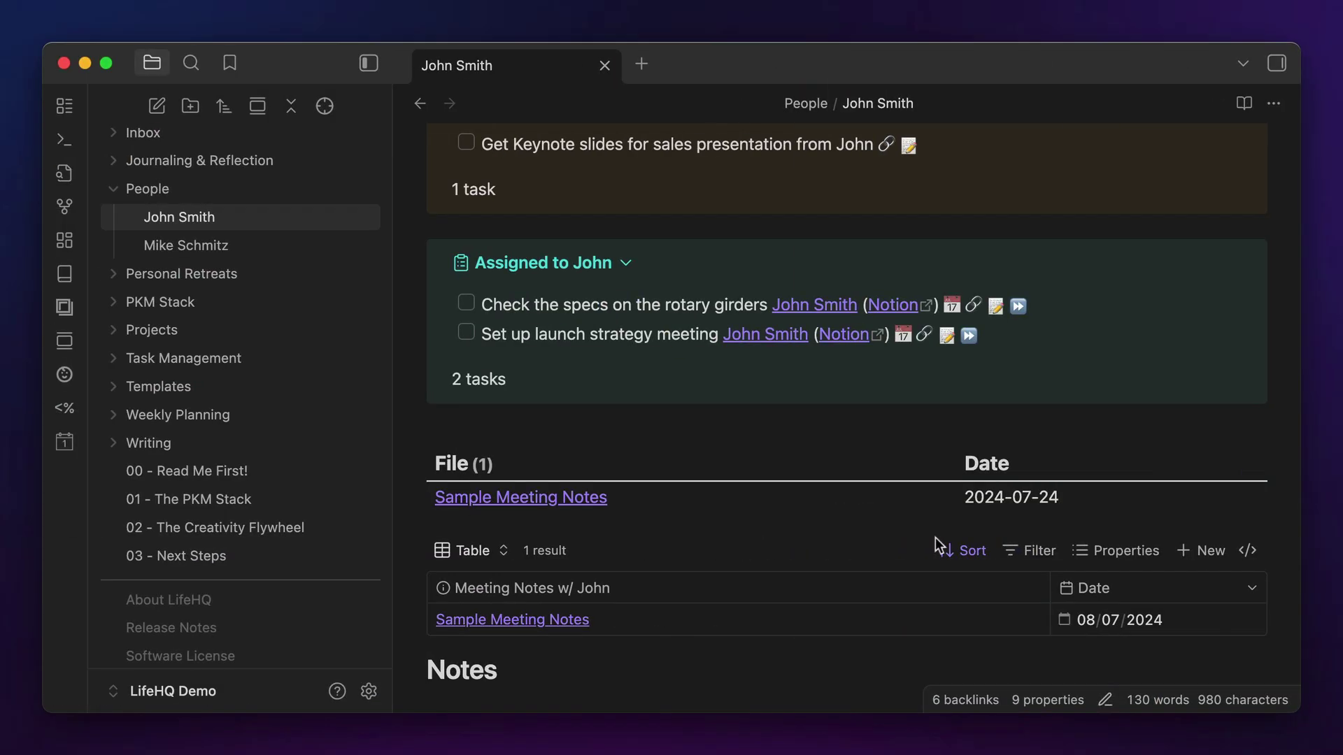
# - Open the embedded base's code and copy the entire block, including its opening and closing code fences
pyautogui.click(1248, 550)
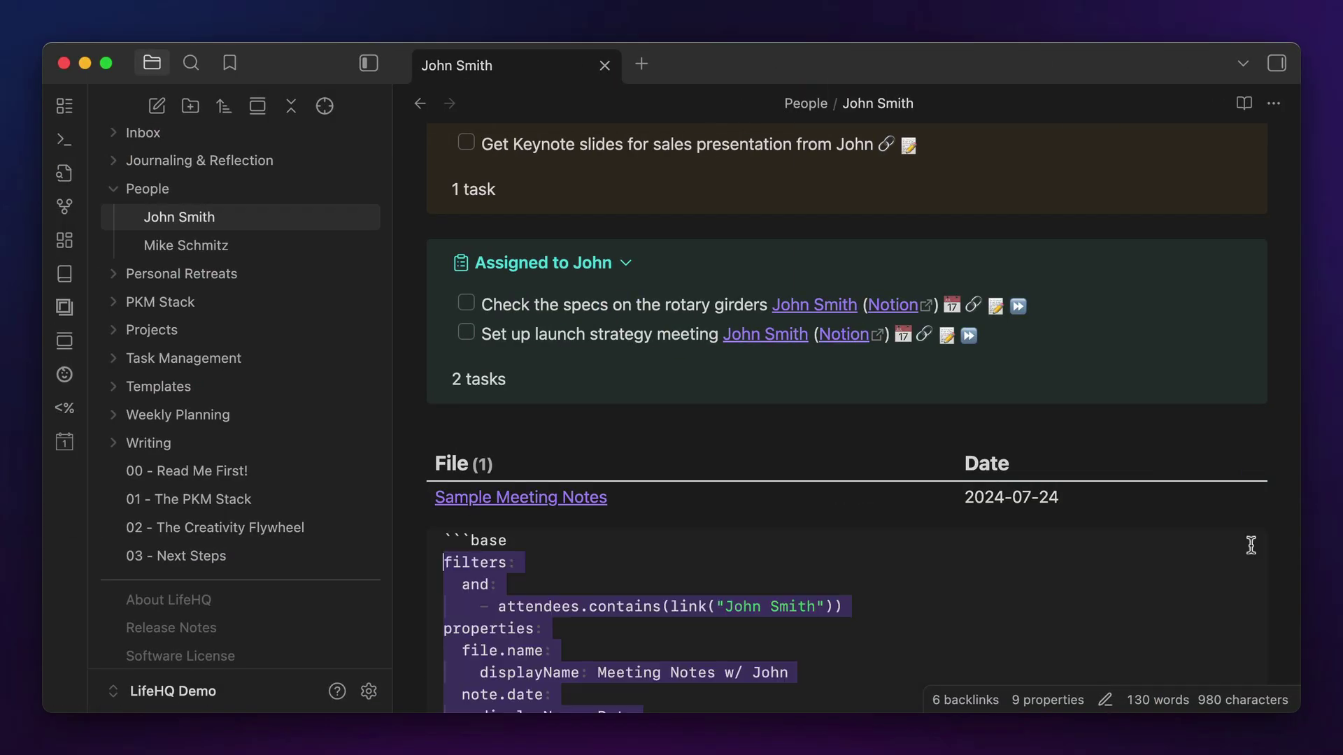
pyautogui.scroll(-1, 1191, 572)
pyautogui.scroll(-5, 1191, 572)
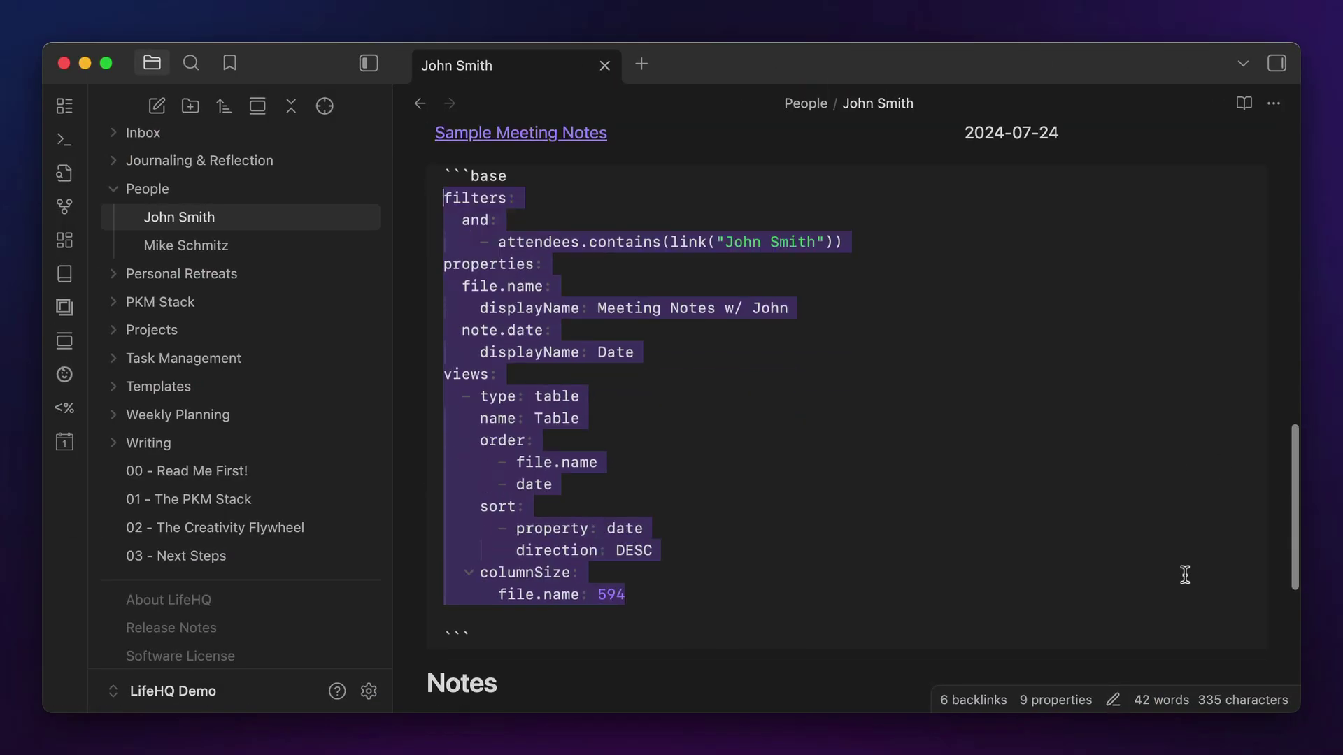
pyautogui.click(602, 634)
pyautogui.moveTo(602, 634); pyautogui.dragTo(446, 180)
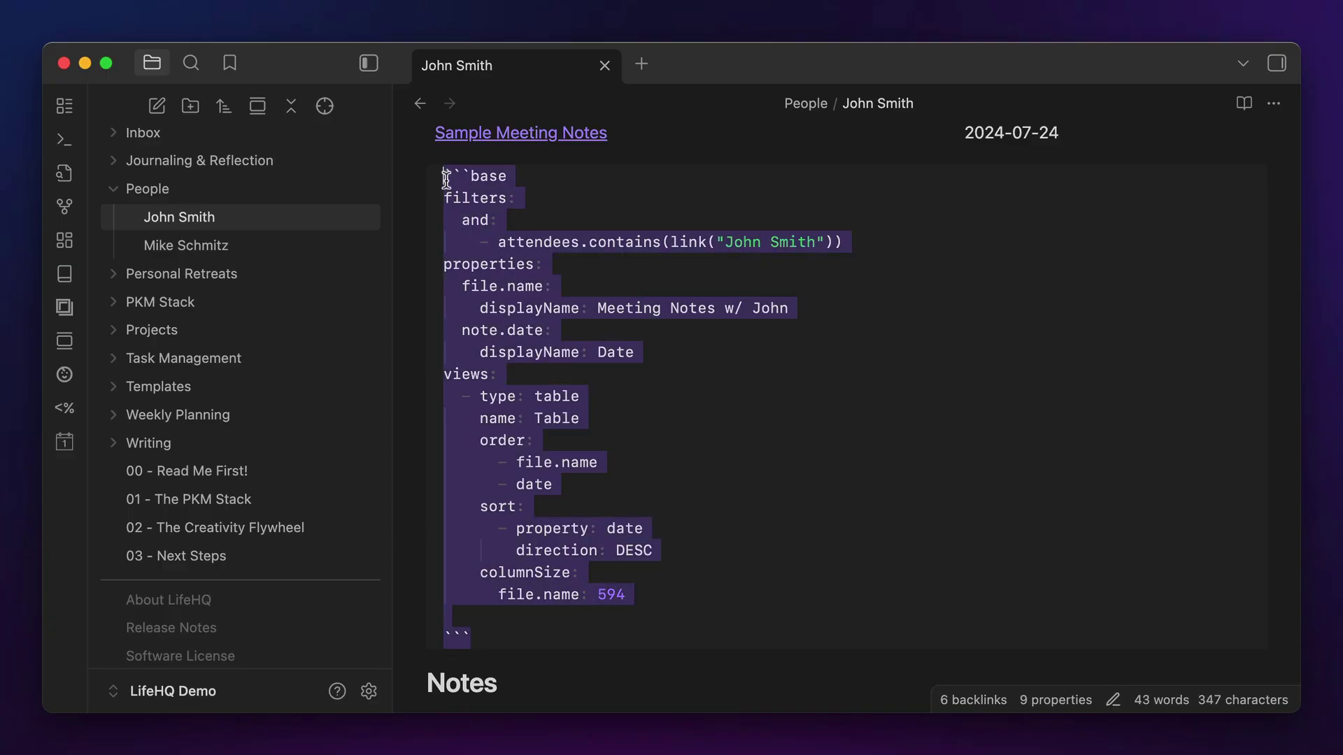
pyautogui.press('super+c')
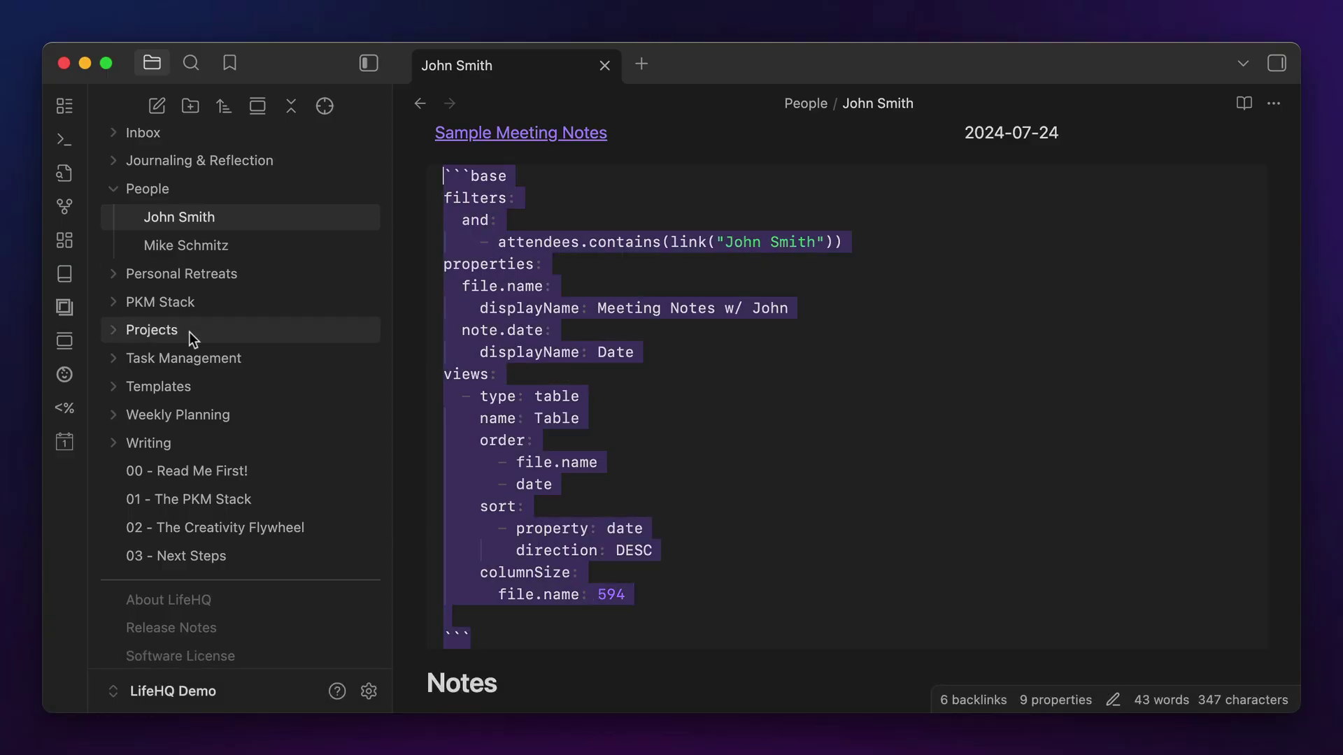
# - Open People Note Template from the Templates folder and switch it to source mode
pyautogui.click(118, 383)
pyautogui.scroll(-2, 183, 458)
pyautogui.click(241, 607)
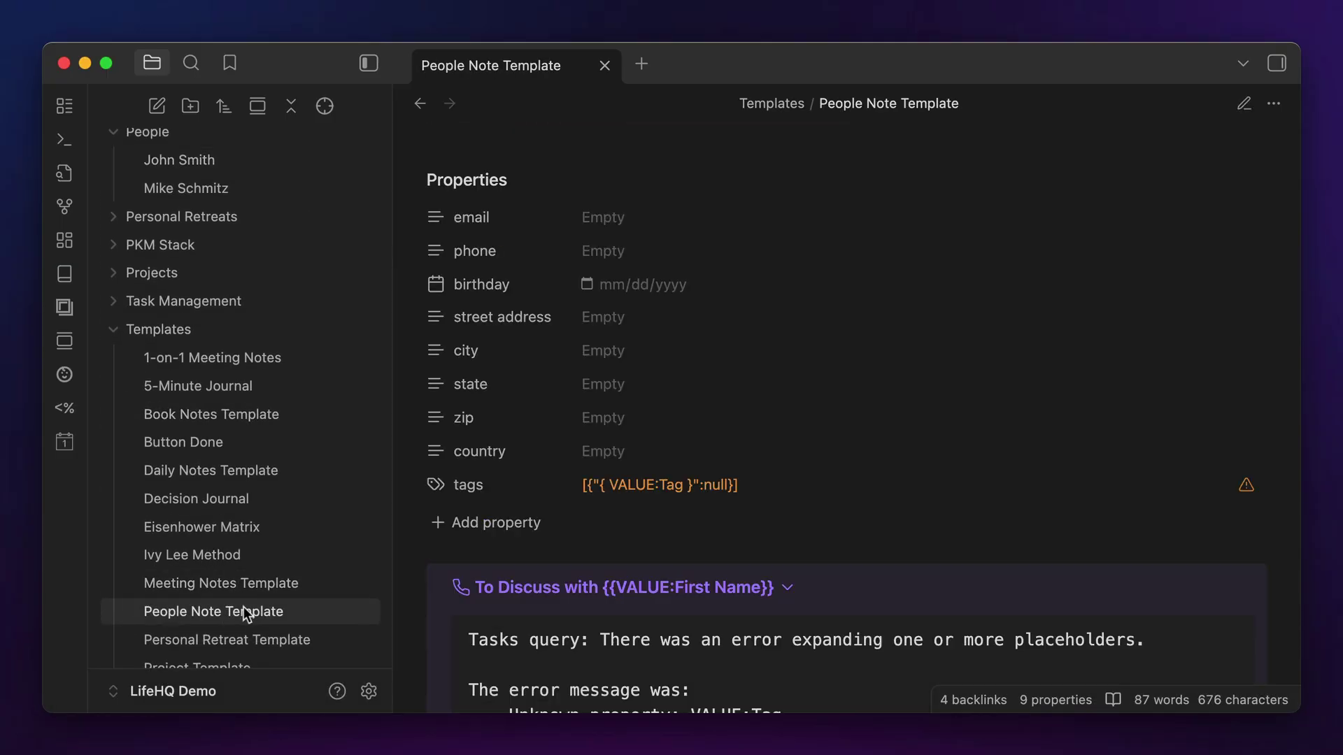
pyautogui.click(1111, 699)
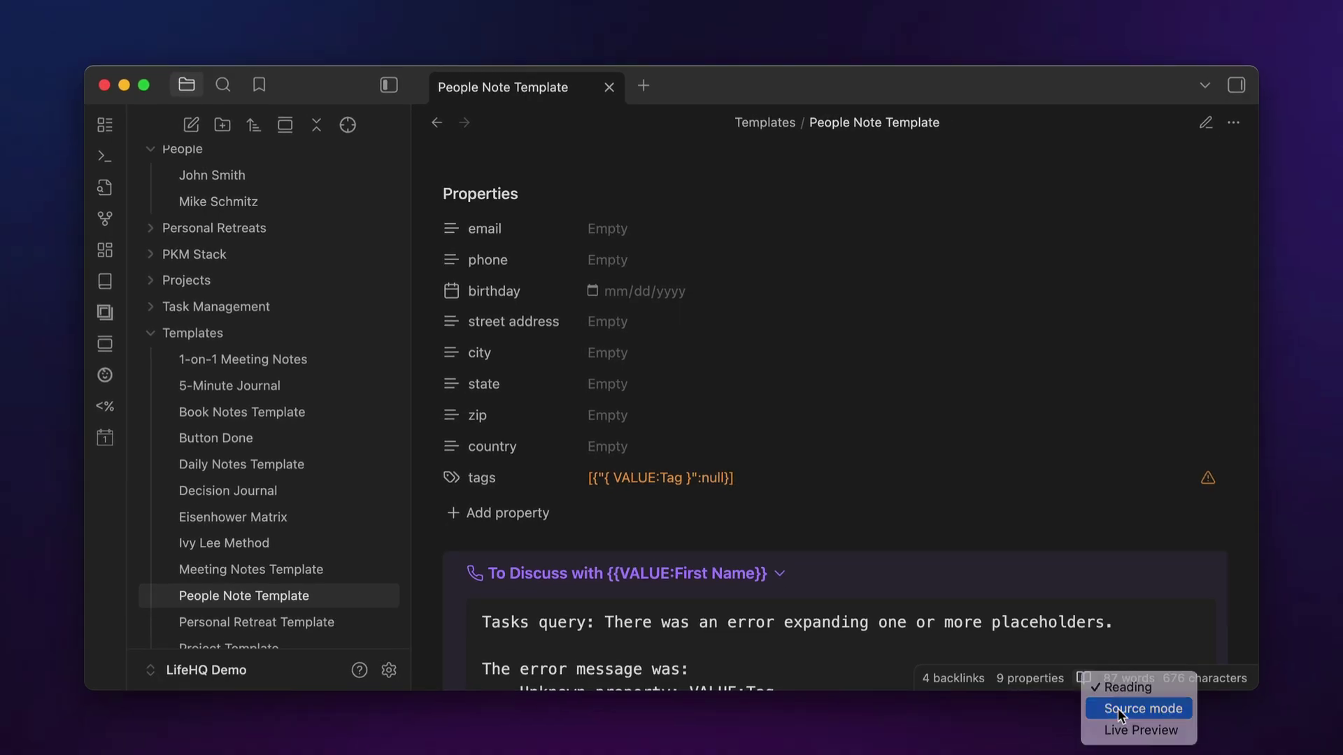
pyautogui.click(1149, 732)
# - Replace the template's Dataview block under Meeting Notes with the copied base code and remove the blank line before its closing fence
pyautogui.scroll(-7, 1111, 520)
pyautogui.scroll(-3, 1080, 510)
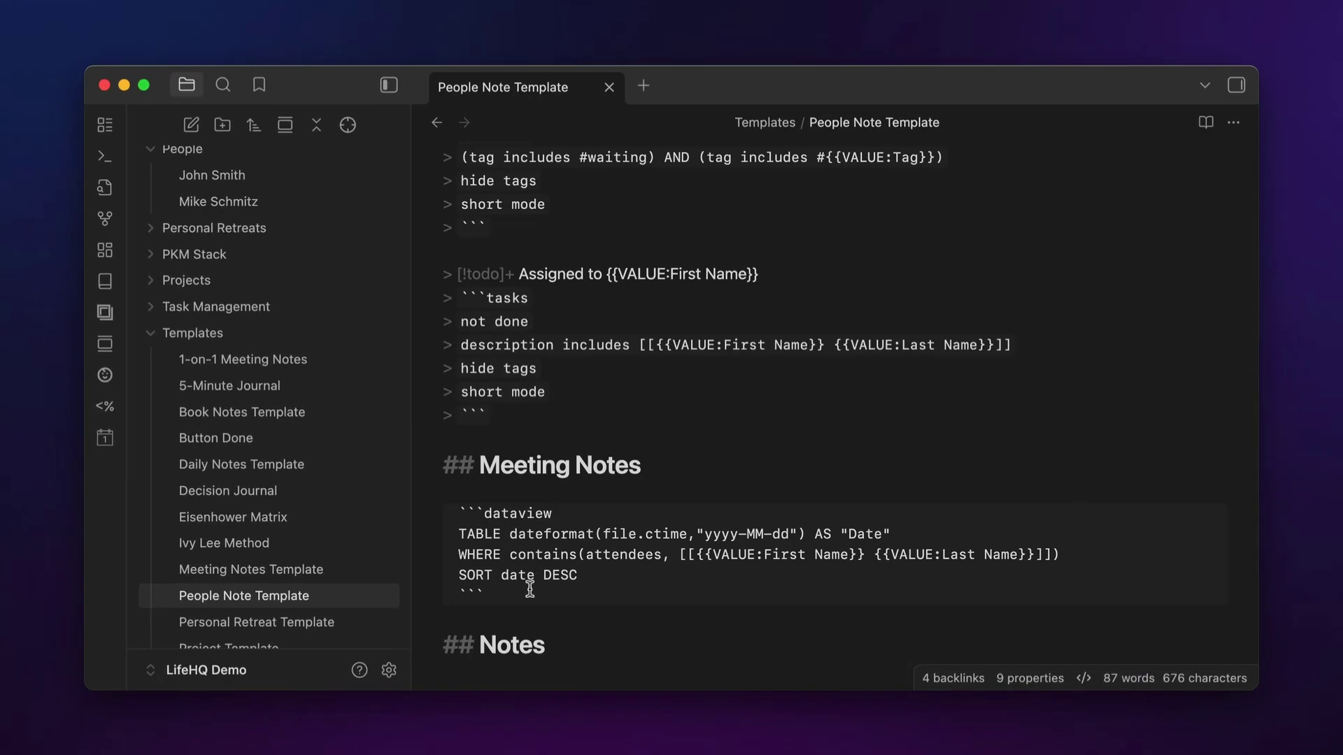
pyautogui.moveTo(530, 593); pyautogui.dragTo(457, 517)
pyautogui.press('super+v')
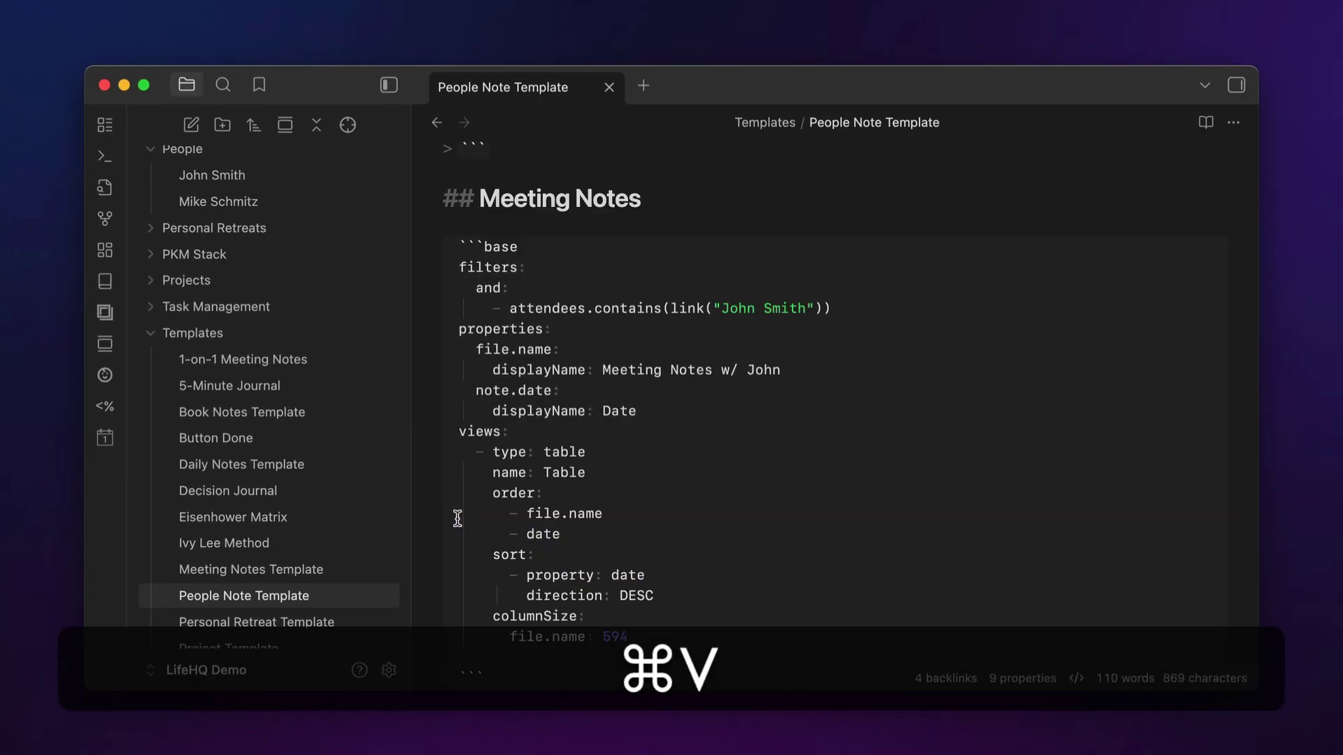
pyautogui.press('Up')
pyautogui.press('BackSpace')
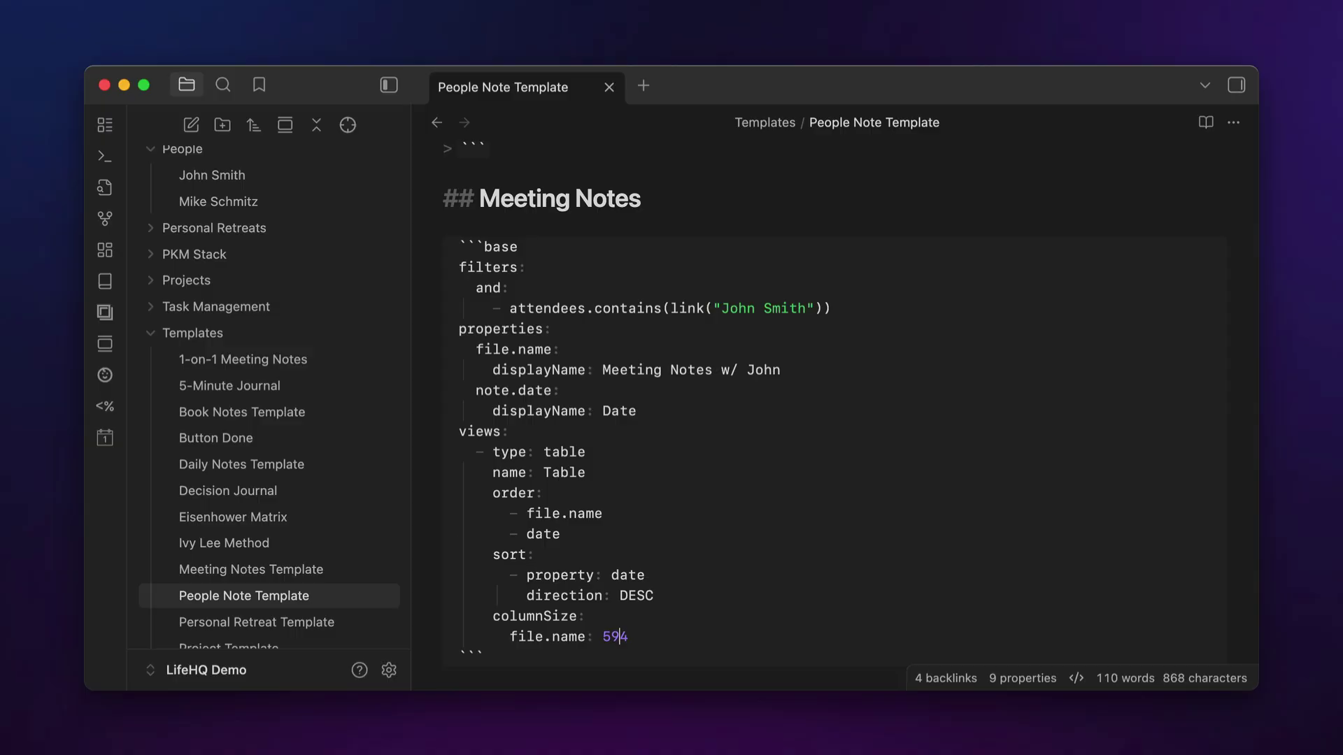
# - Replace the contact's name in the template's attendees filter with {{VALUE:First Name}} {{VALUE:Last Name}}
pyautogui.moveTo(756, 307); pyautogui.dragTo(723, 309)
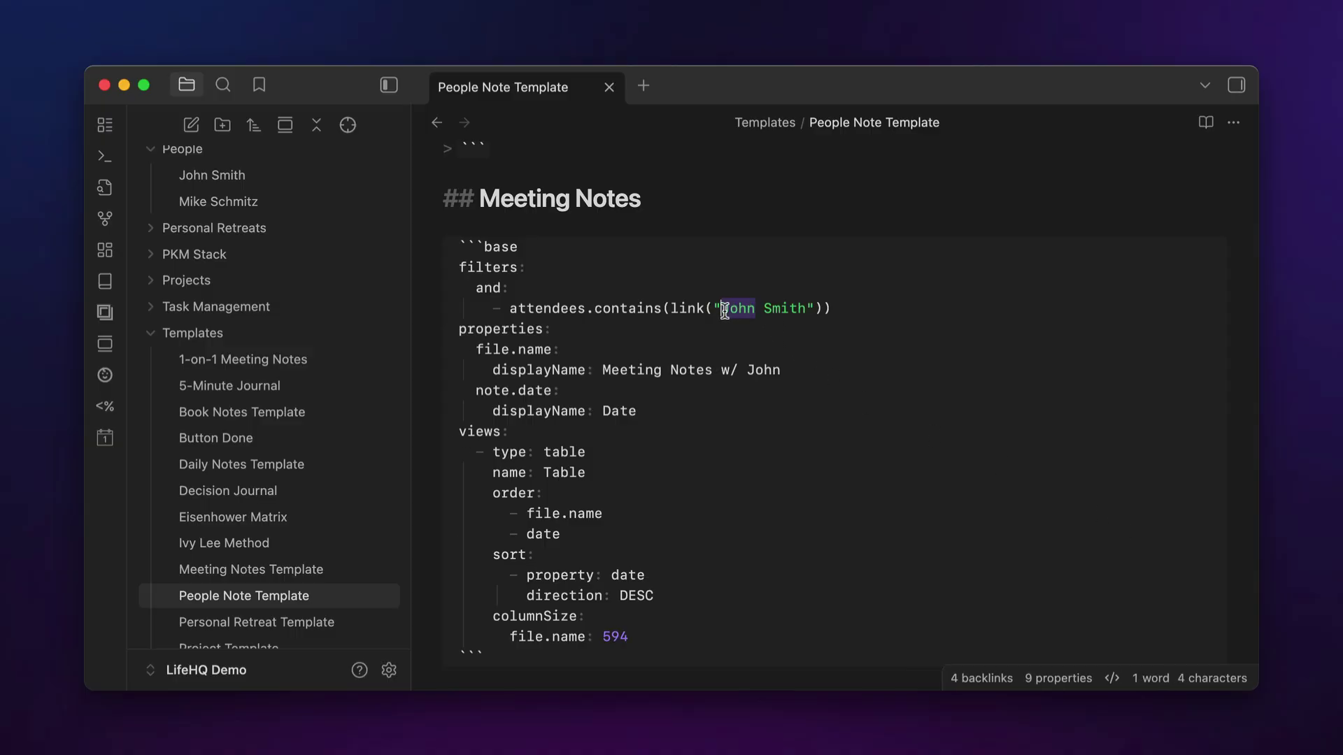
pyautogui.write('{{VALUE:First')
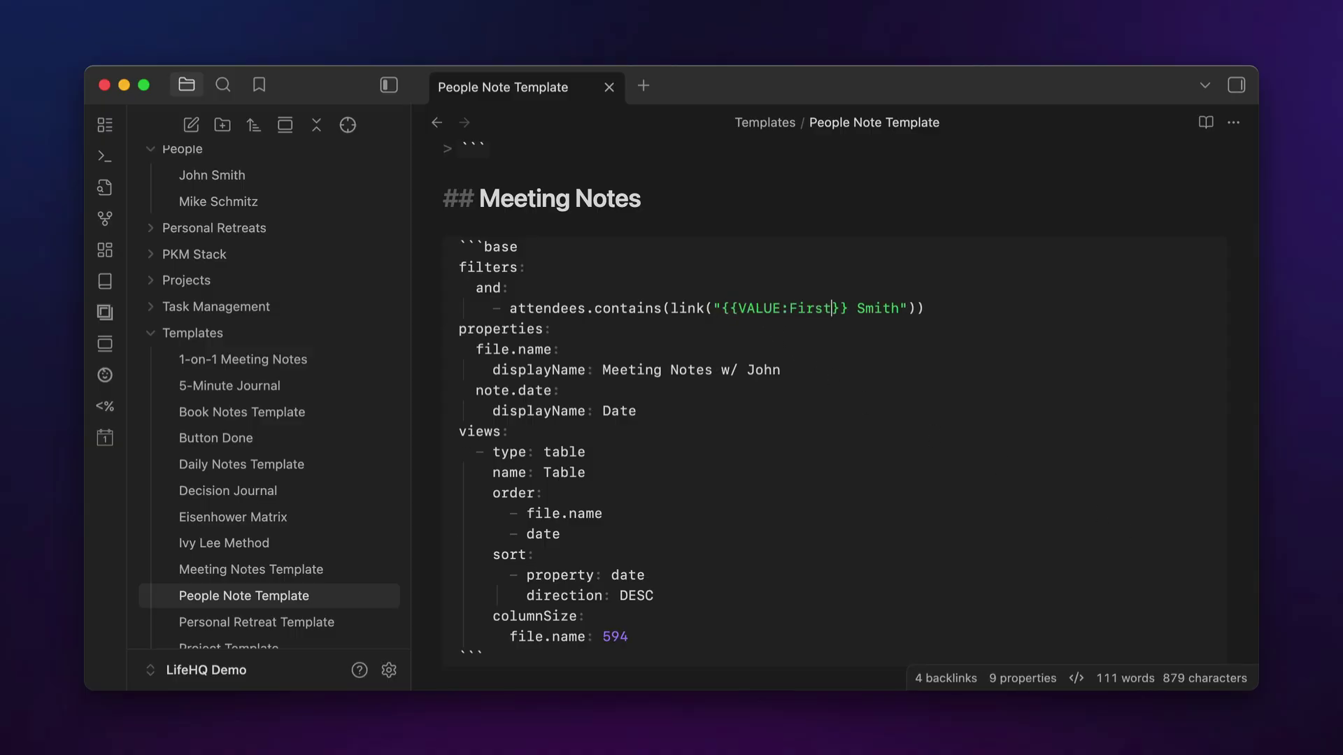
pyautogui.write(' Name')
pyautogui.moveTo(899, 308); pyautogui.dragTo(939, 307)
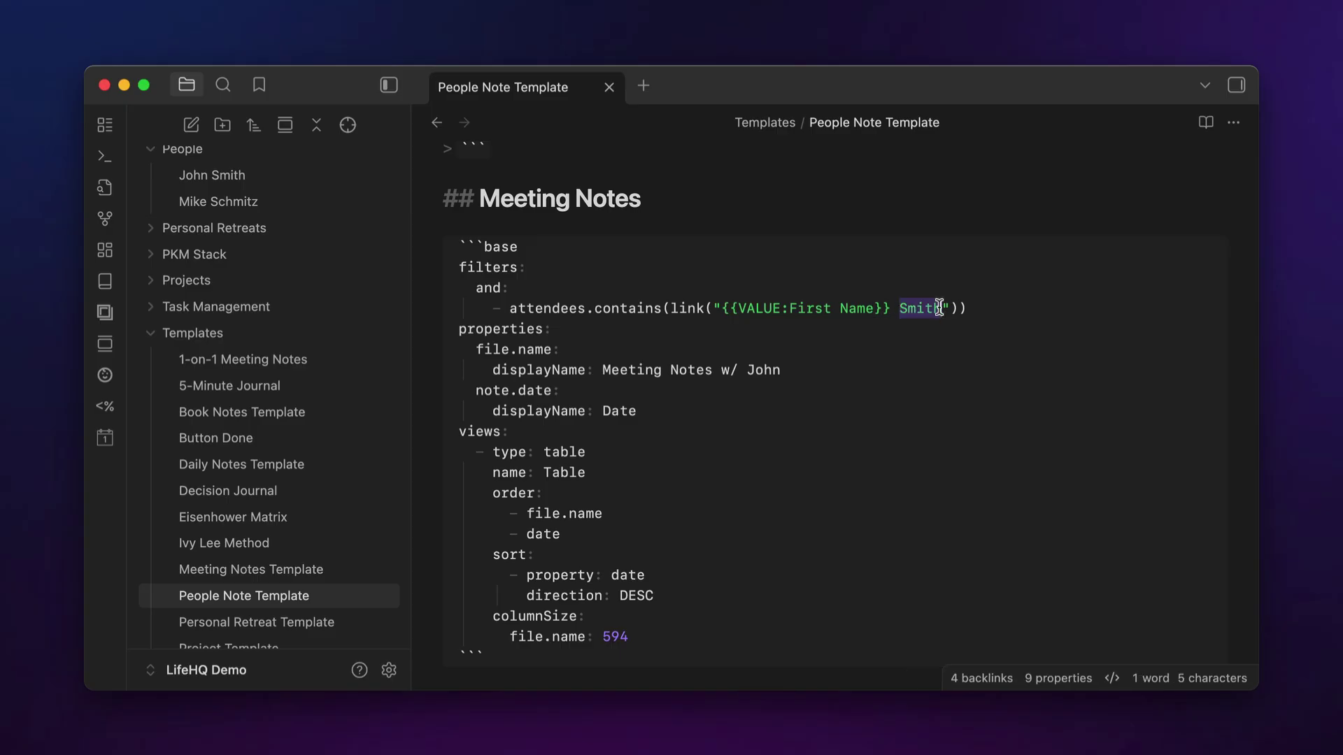
pyautogui.write('{{VALUE:Last')
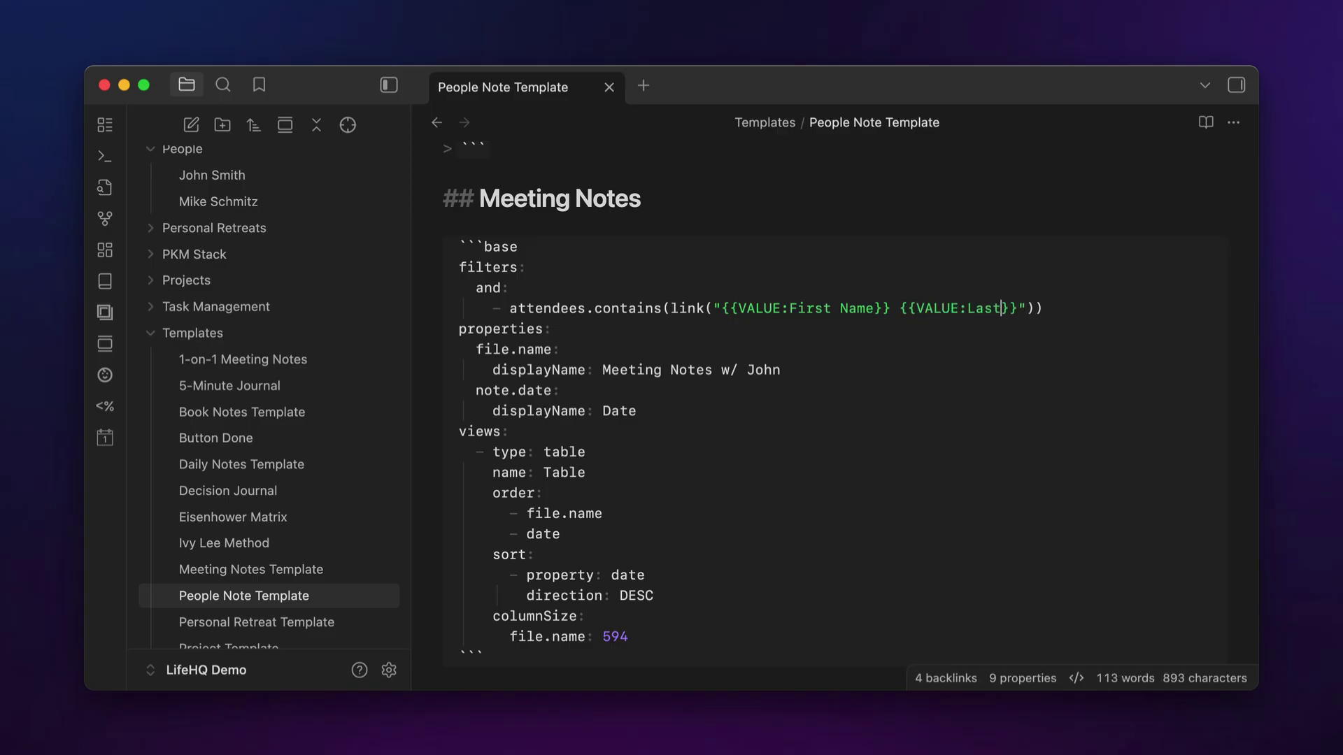
pyautogui.write(' Name')
# - Replace the first name in the file.name display name with {{VALUE:First Name}}
pyautogui.doubleClick(760, 371)
pyautogui.write('{{VALUE:Fi')
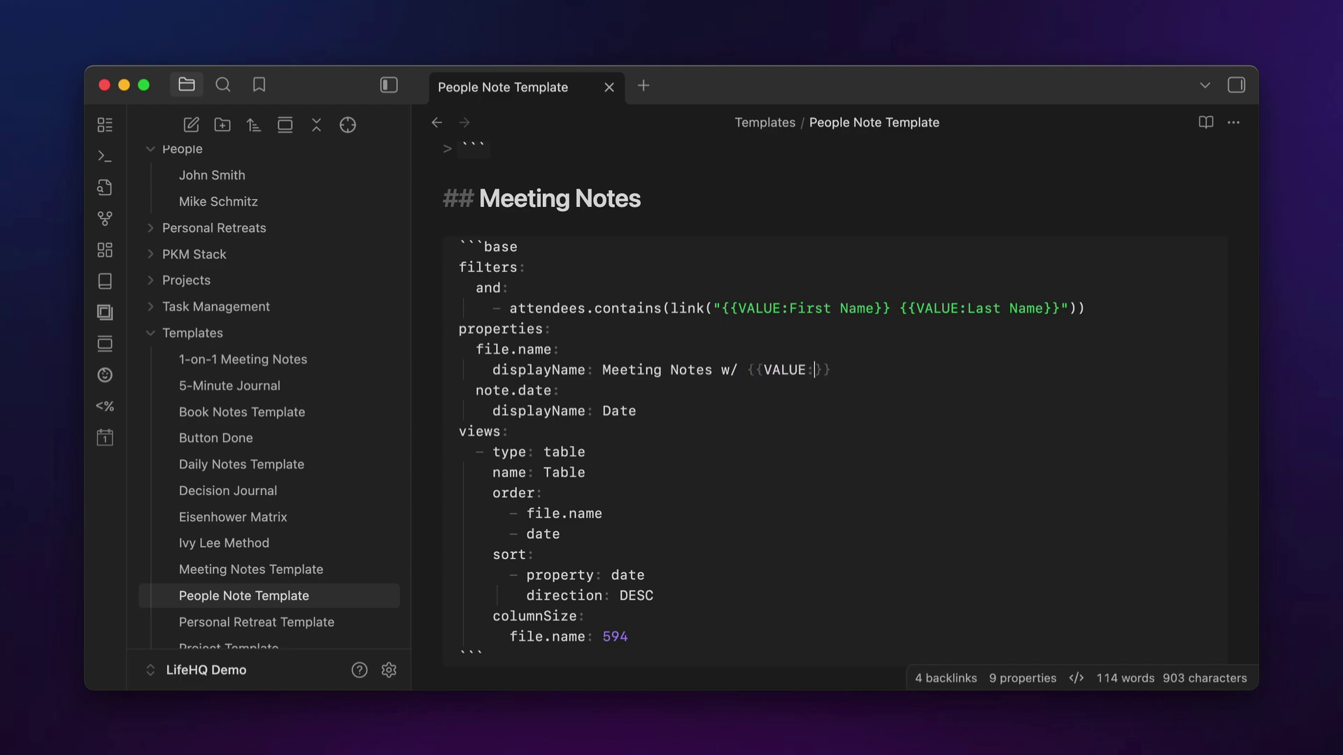
pyautogui.write('rst Name')
# - Create a test contact with QuickAdd: New People Note, entering first name, last name and lowercase first-name tag, and check its Meeting Notes base
pyautogui.press('super+p')
pyautogui.write('People Note')
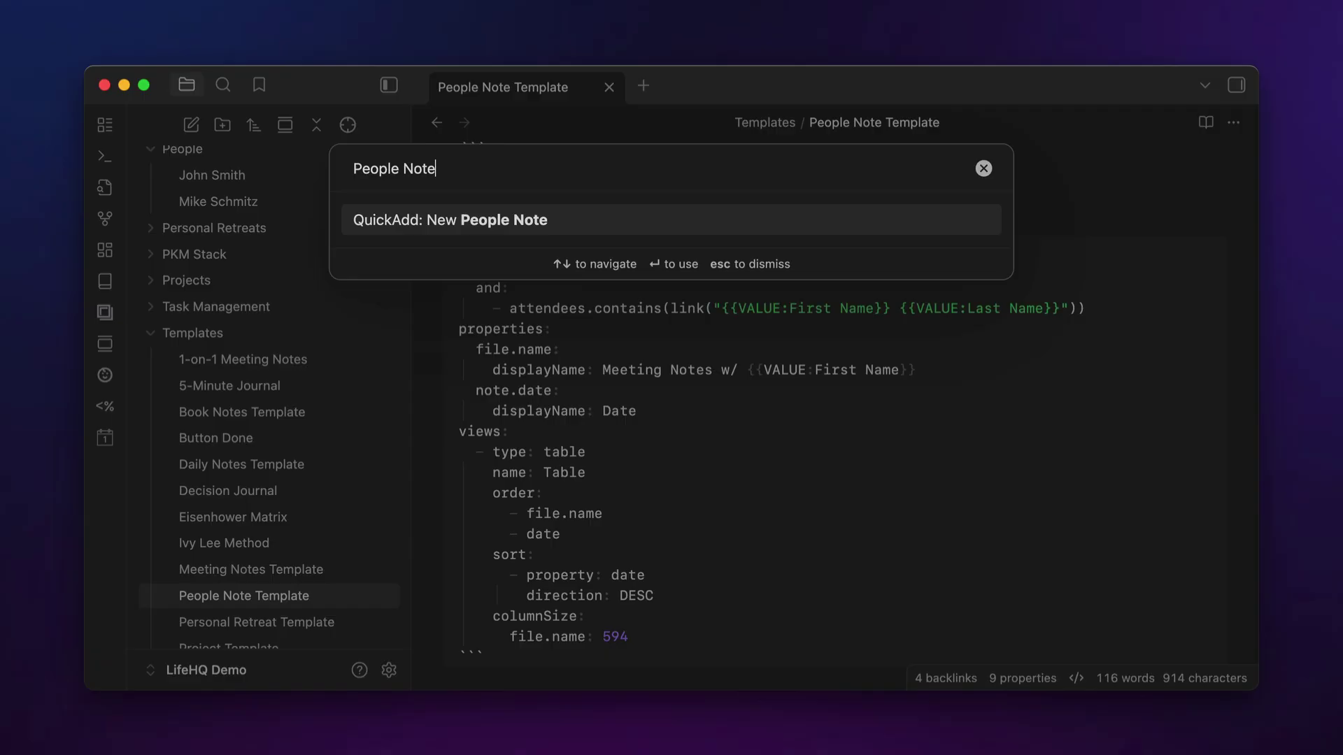
pyautogui.press('Return')
pyautogui.write('Tim')
pyautogui.press('Return')
pyautogui.write('Apple')
pyautogui.press('Return')
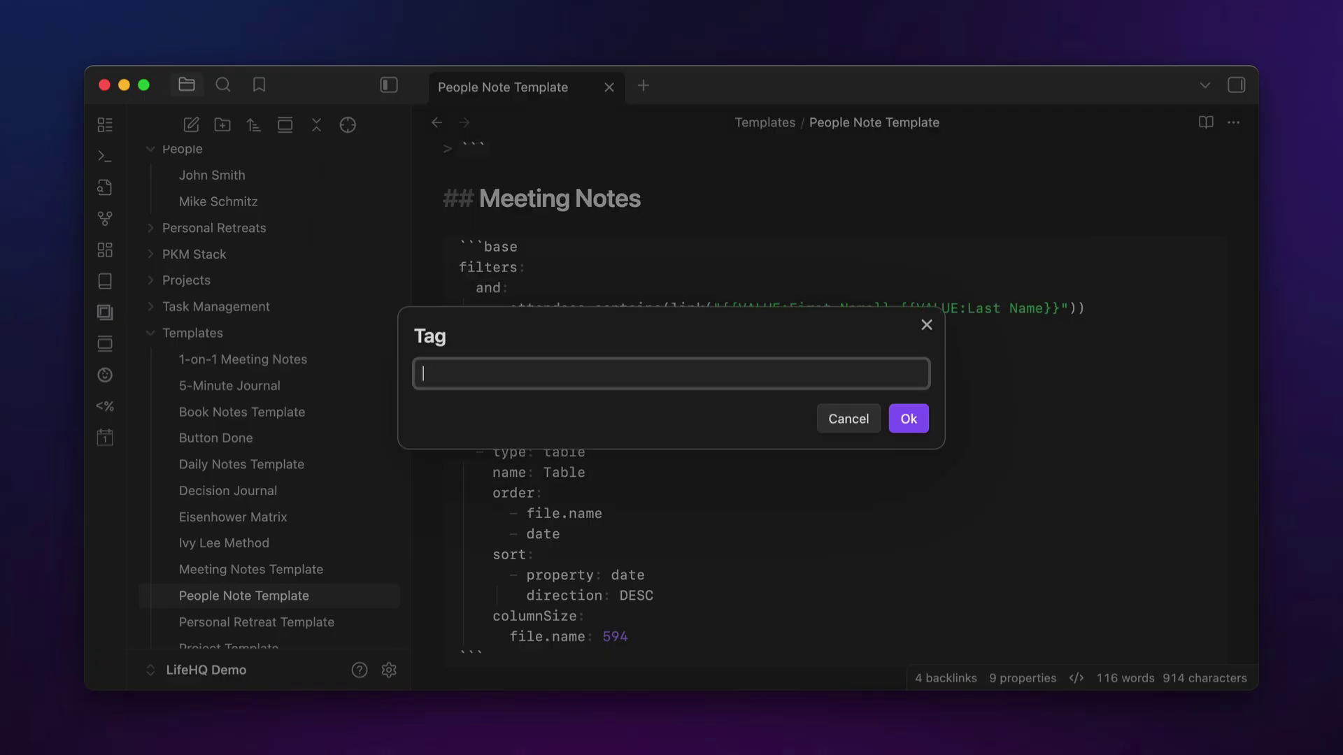
pyautogui.write('tim')
pyautogui.press('Return')
pyautogui.scroll(-8, 847, 364)
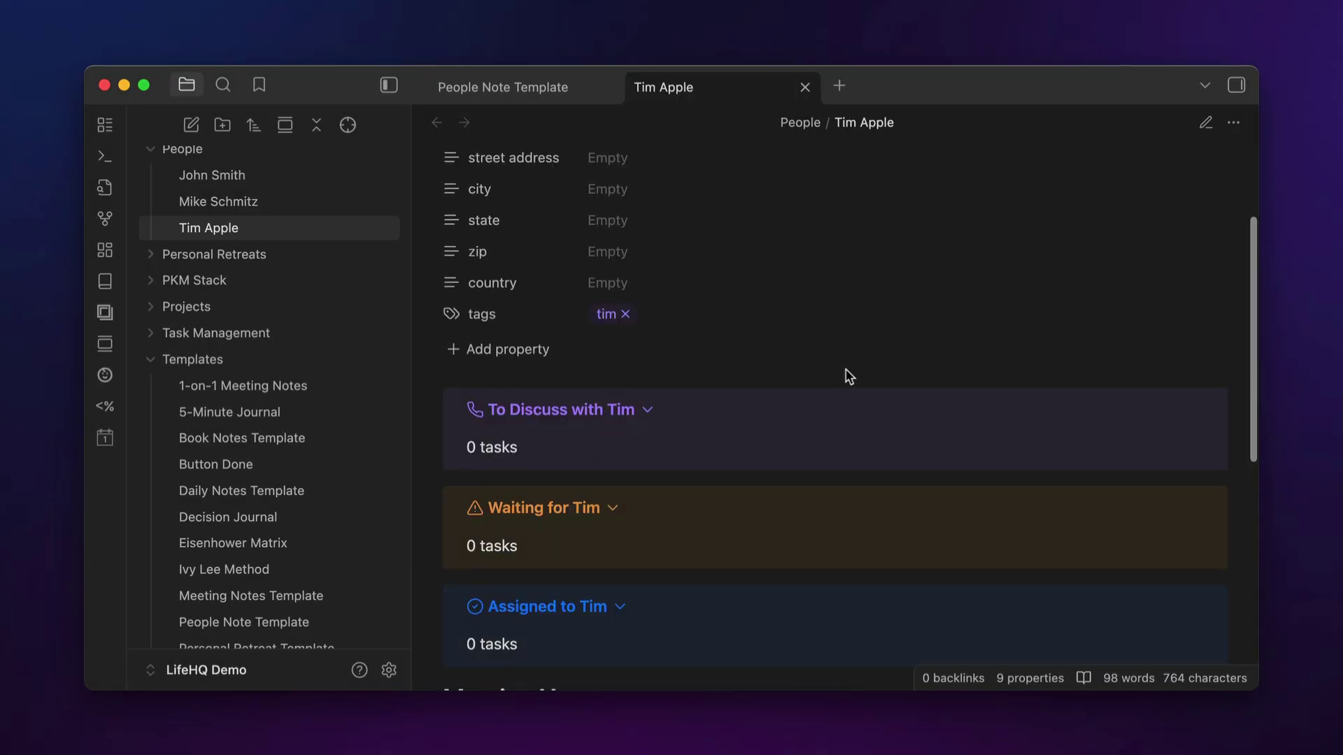
pyautogui.scroll(-2, 846, 376)
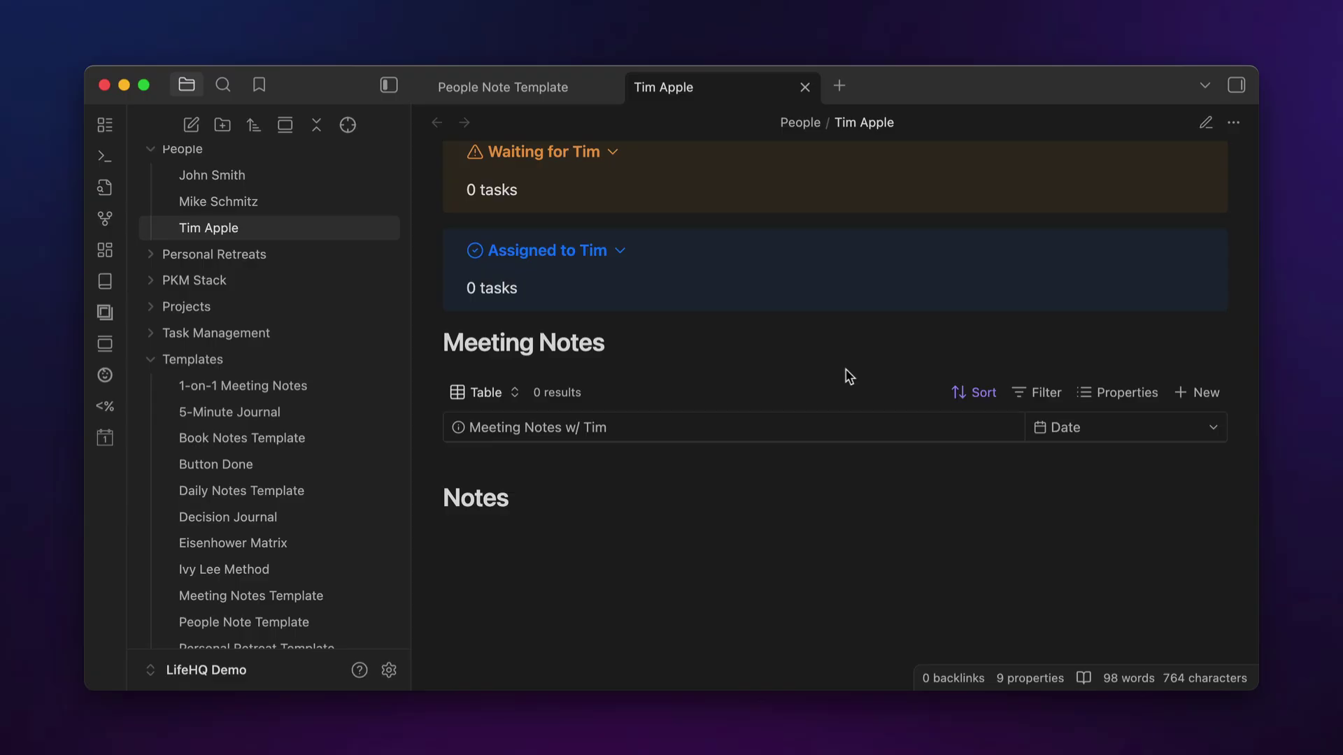
# - Turn the test contact's Meeting Notes base code block into a blockquote and insert a new line above its opening fence
pyautogui.press('super+e')
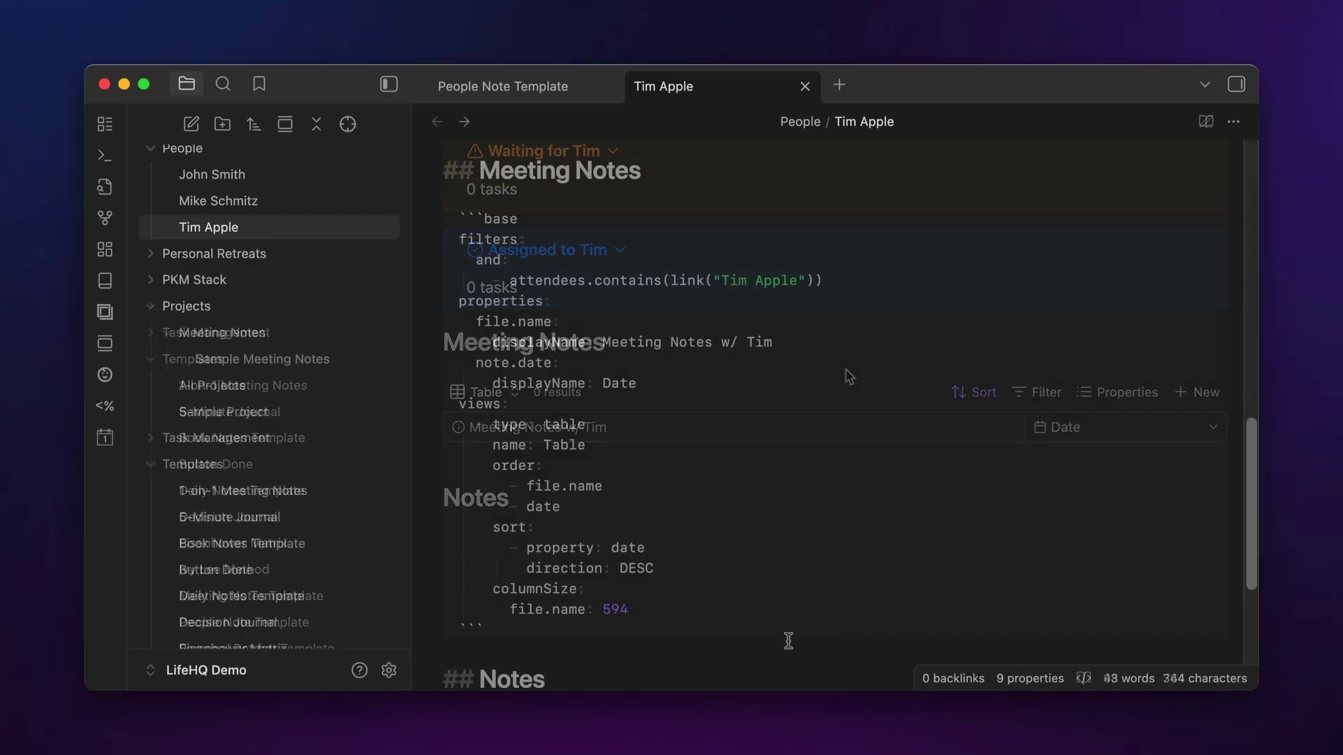
pyautogui.moveTo(515, 629); pyautogui.dragTo(459, 224)
pyautogui.press('super+p')
pyautogui.write('bl')
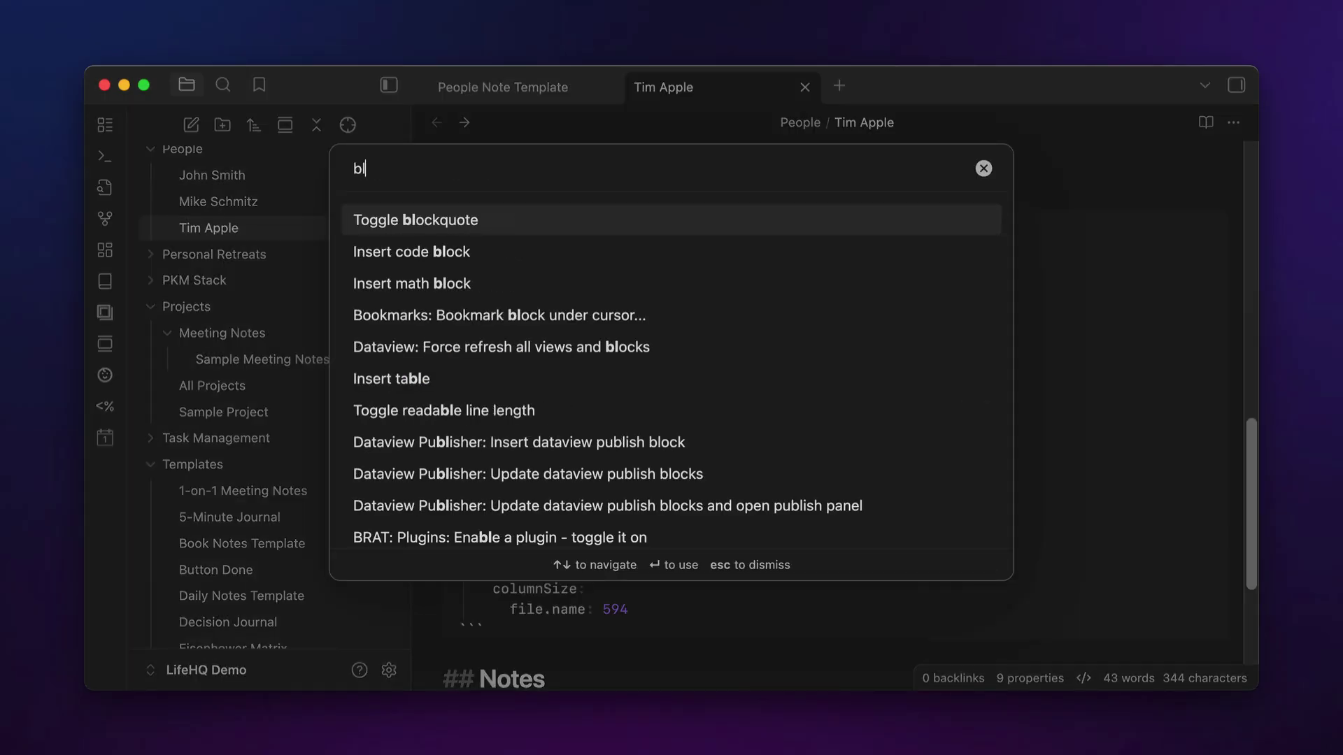
pyautogui.press('Return')
pyautogui.press('Left')
pyautogui.press('Return')
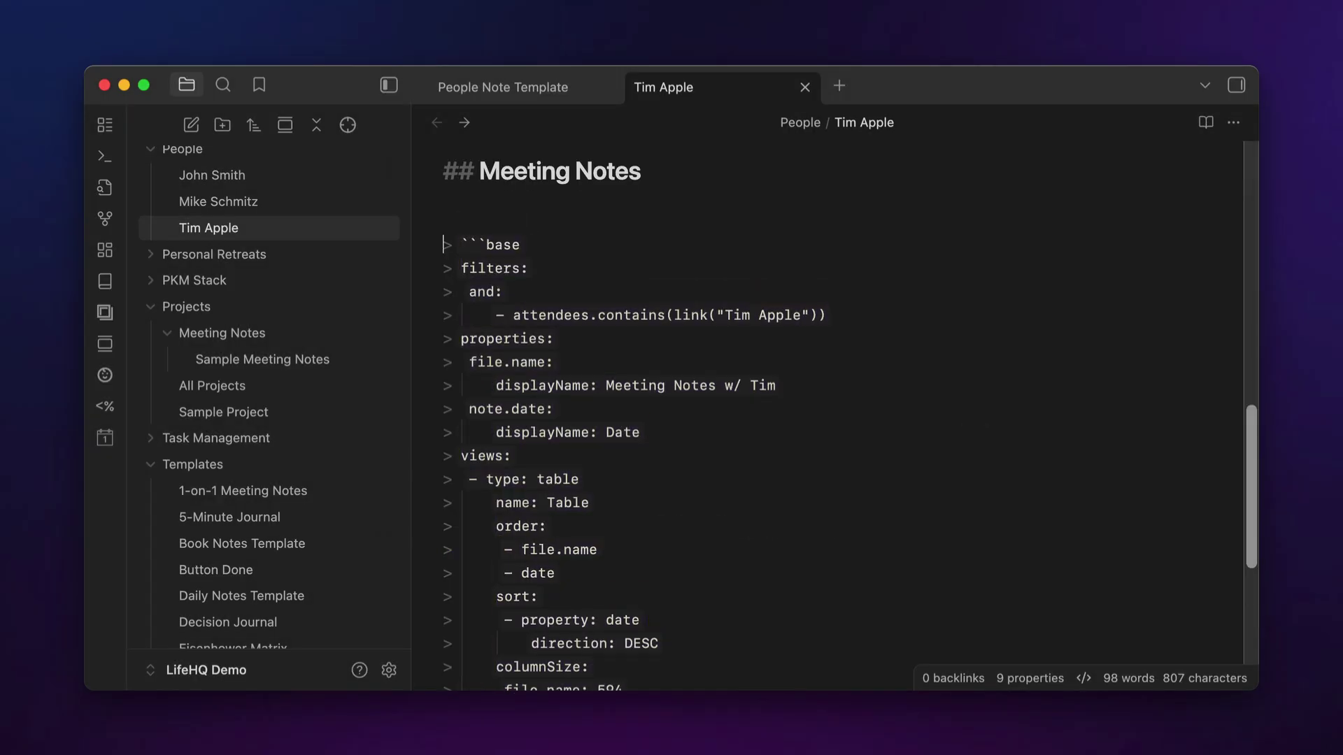
# - Add the callout header [!meeting]+ titled "Meeting Notes with" plus the contact's first name above the base code, and return to reading view
pyautogui.write('[!meeting')
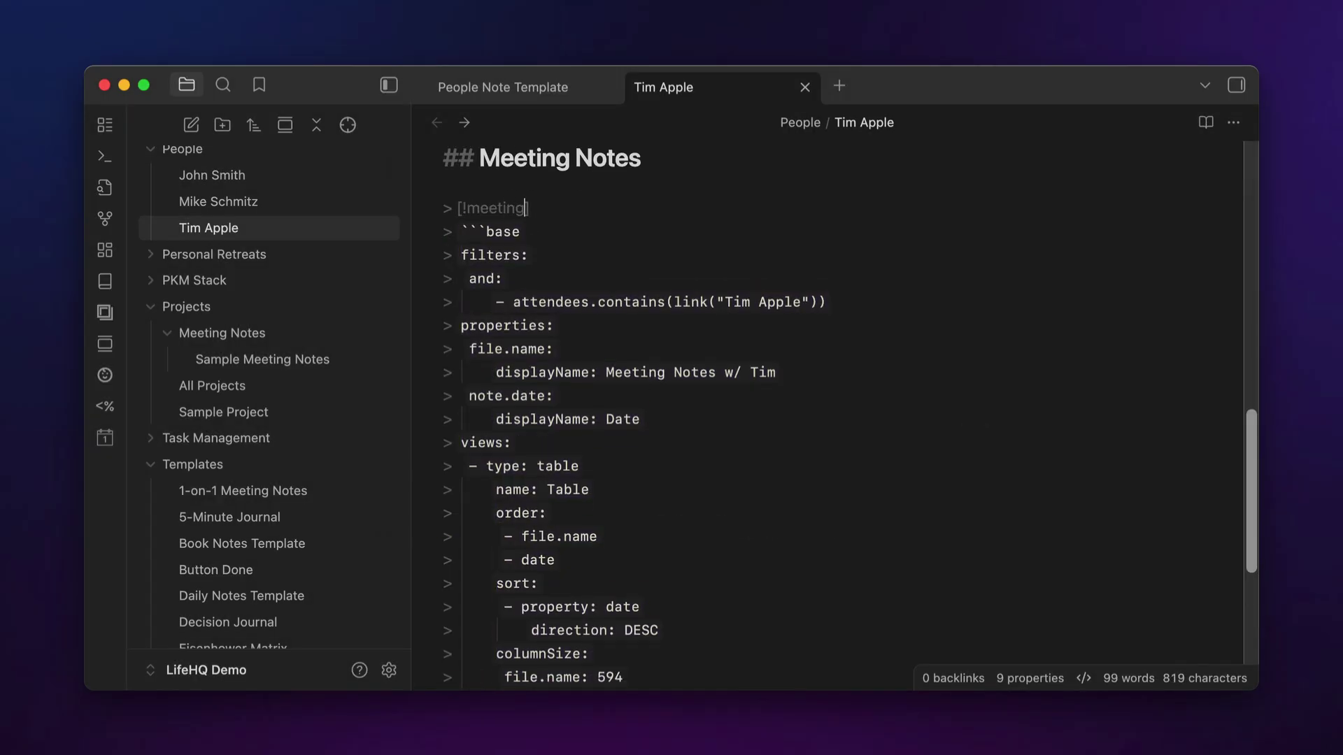
pyautogui.write(']+ Meeting Note')
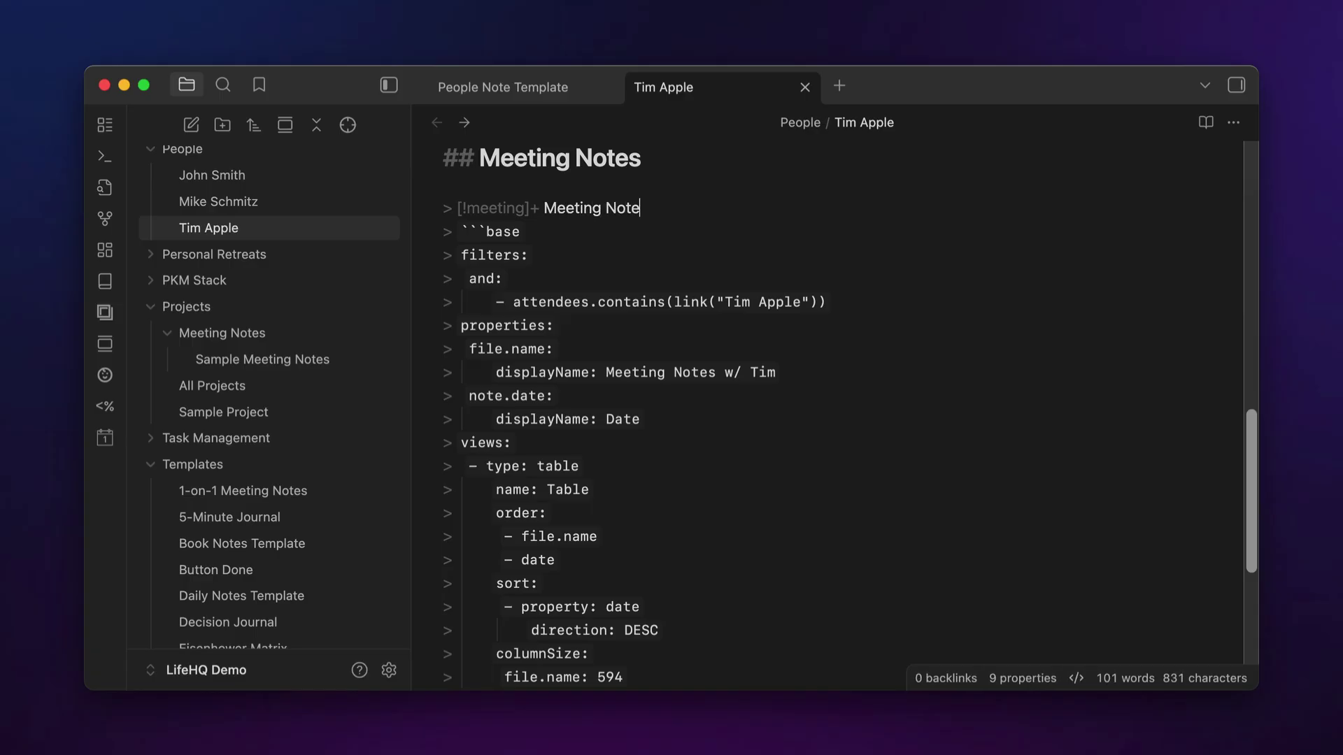
pyautogui.write('s with Tim')
pyautogui.press('super+e')
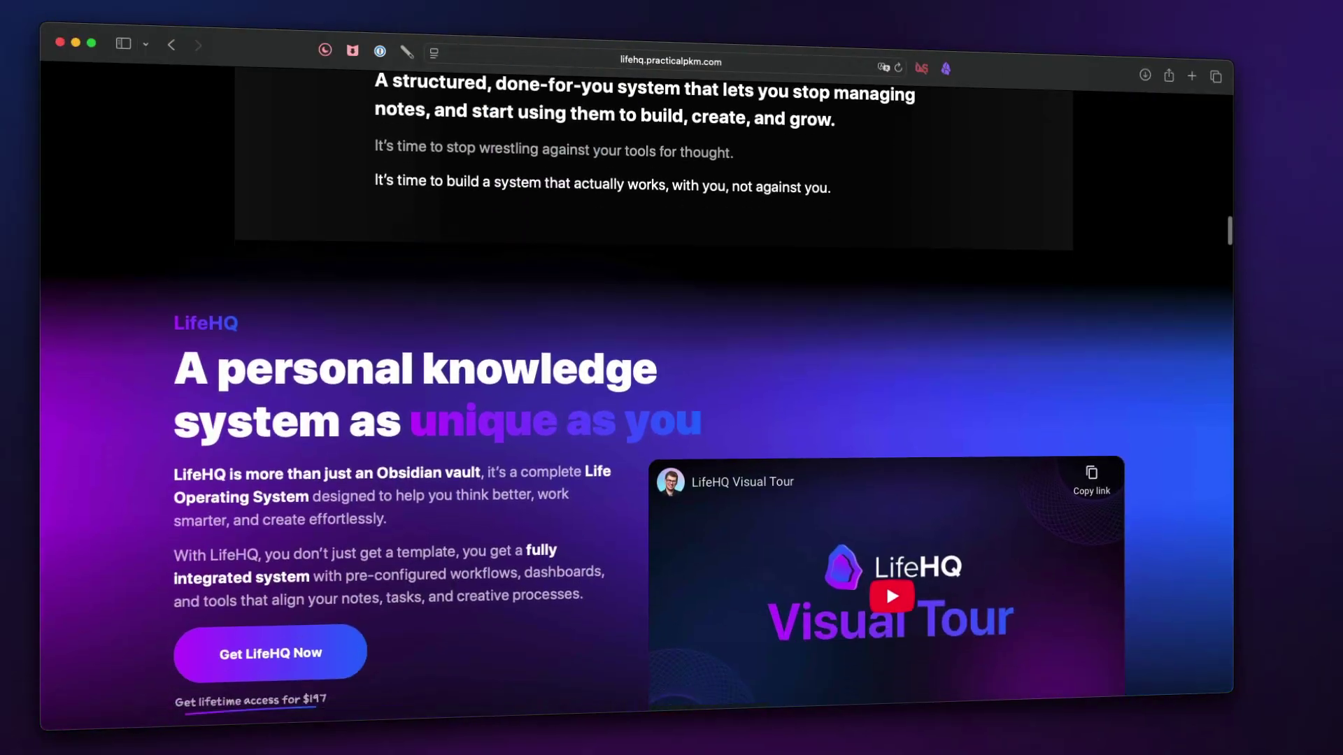
# - Examine the LifeHQ web page in the browser, from its overview and testimonials through the section on what makes it different
pyautogui.scroll(-3, 636, 399)
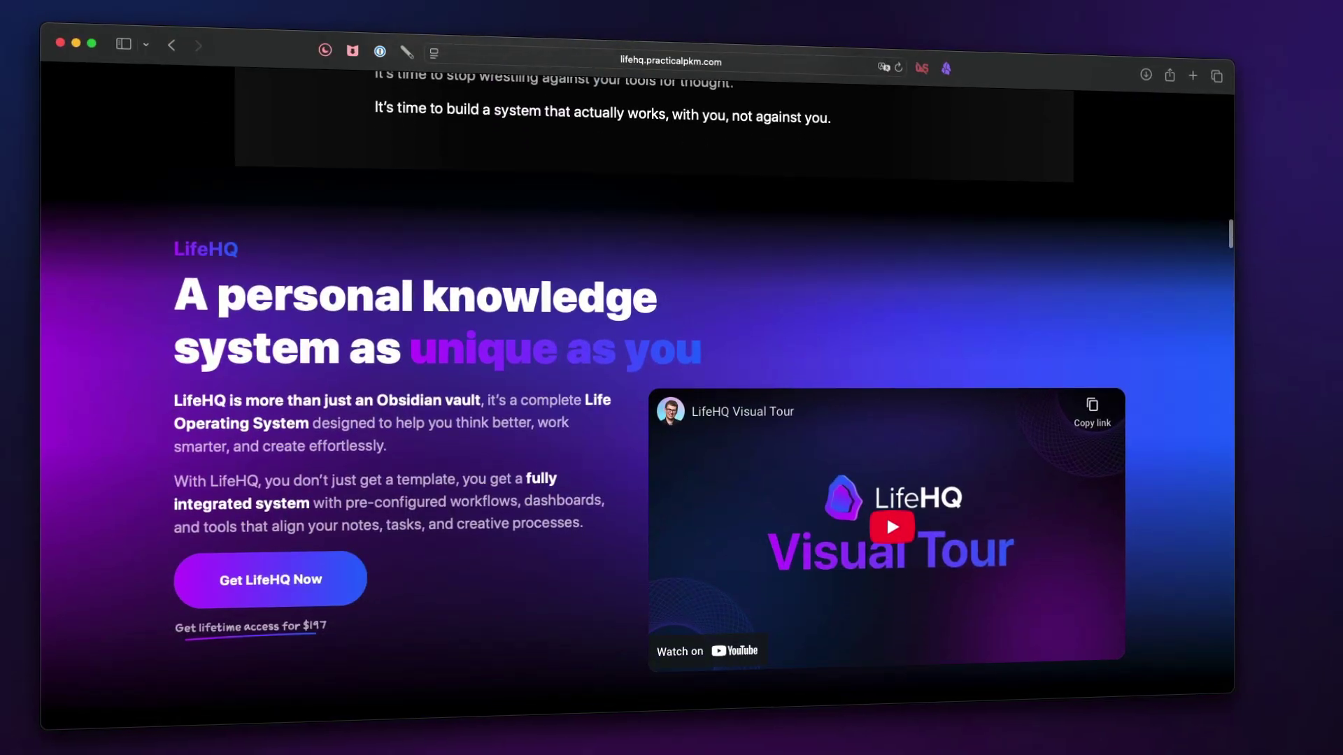
pyautogui.scroll(-5, 636, 399)
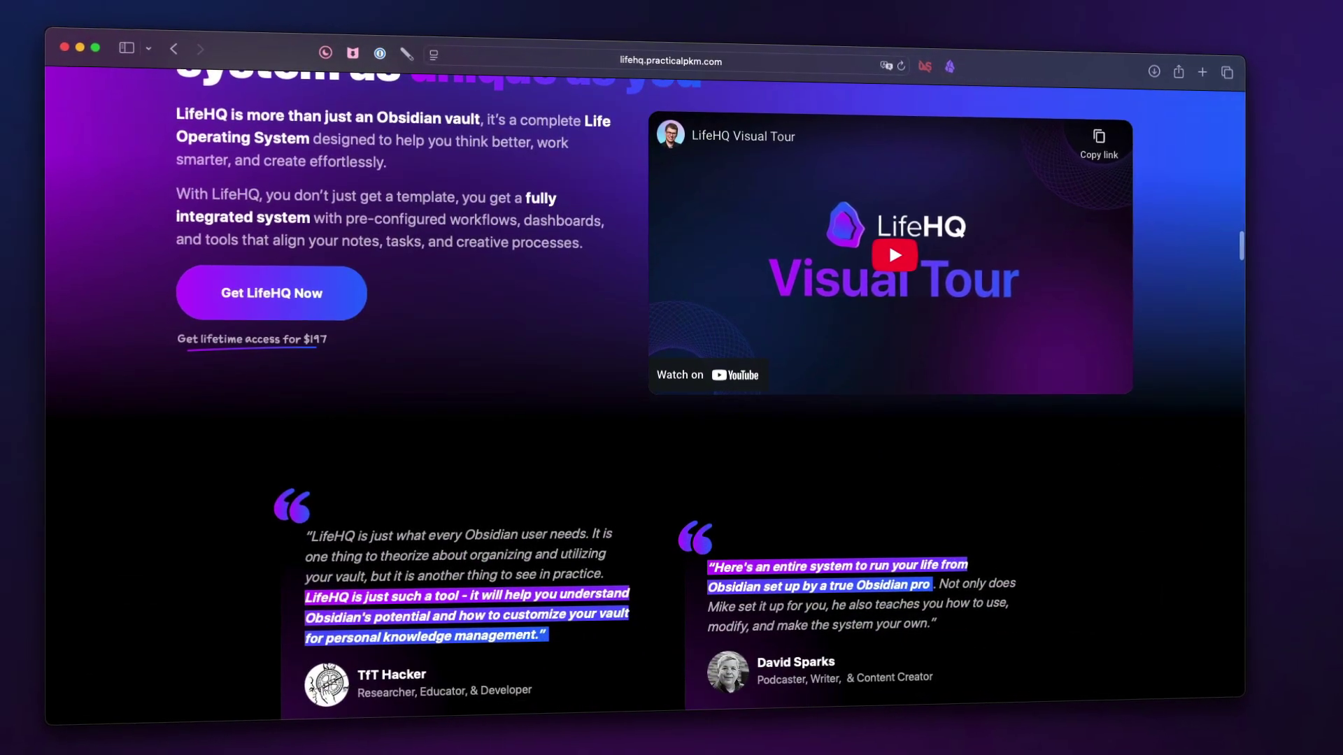
pyautogui.scroll(-5, 636, 398)
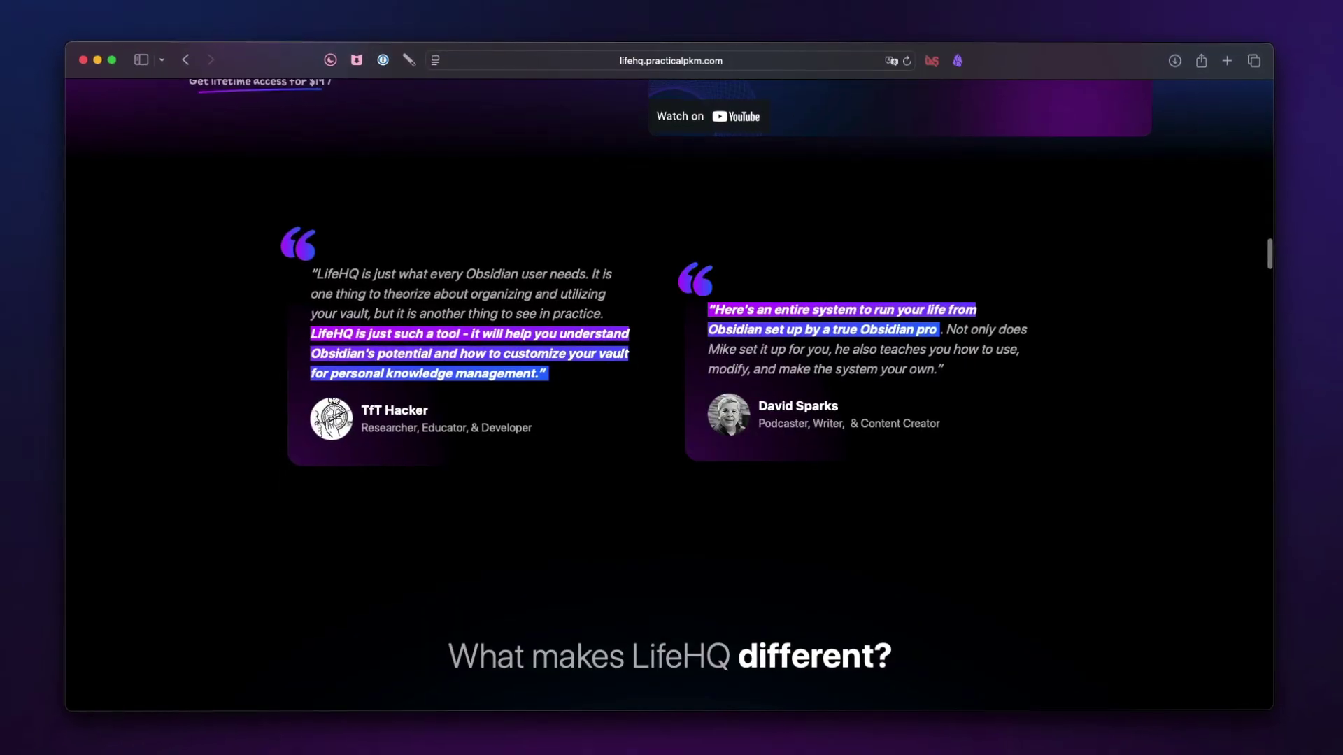
pyautogui.scroll(-5, 636, 398)
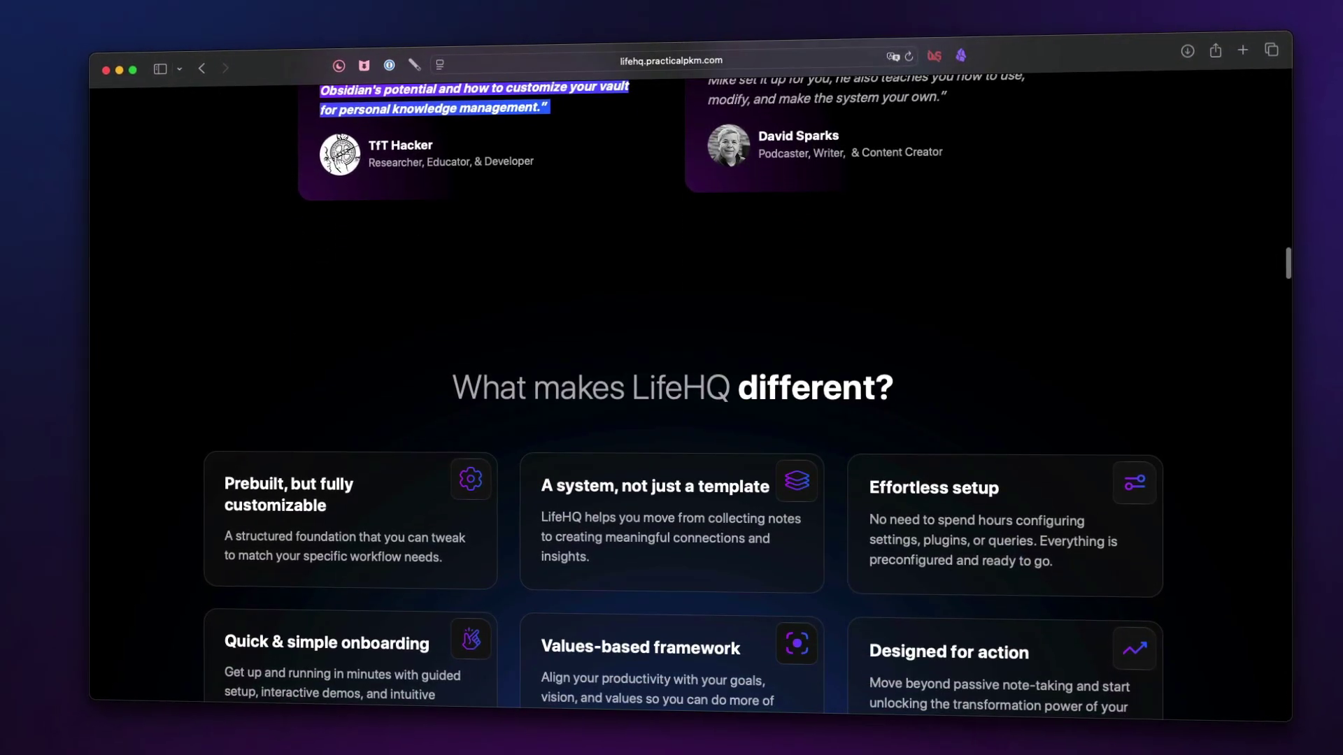
pyautogui.scroll(-4, 692, 391)
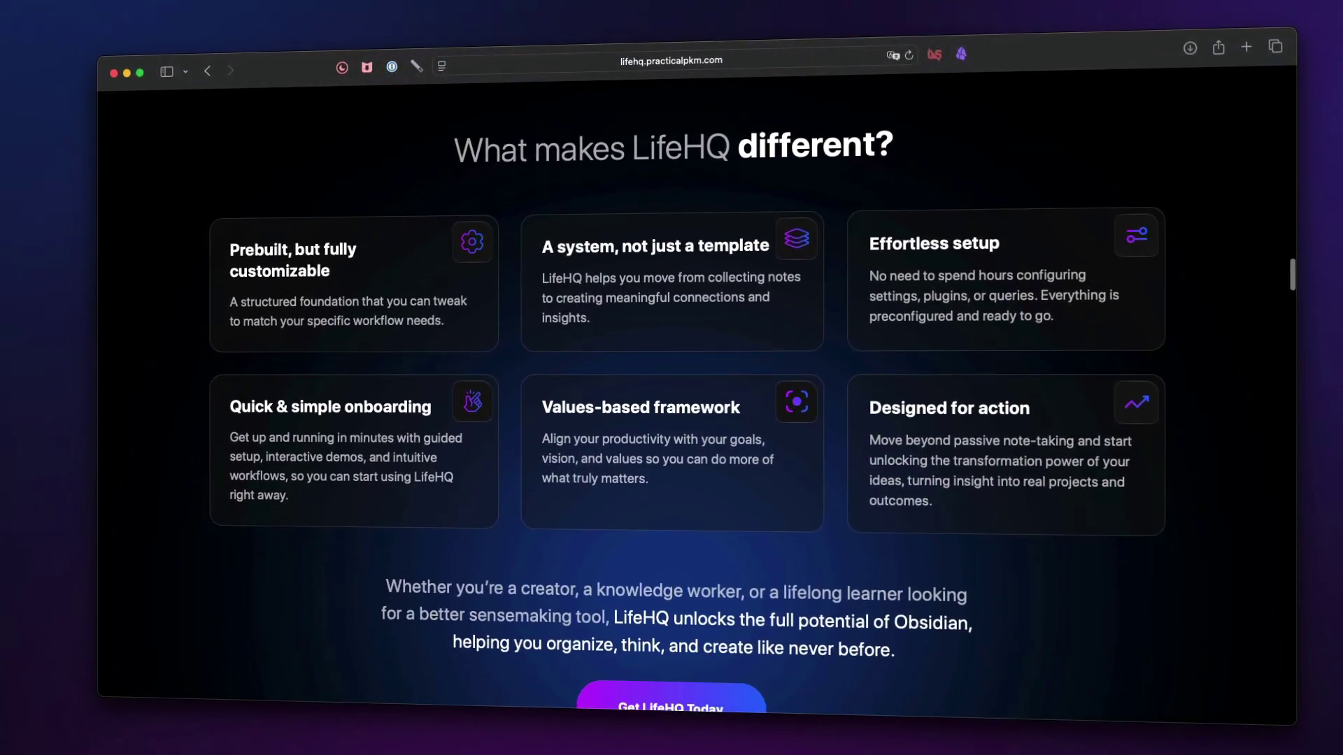